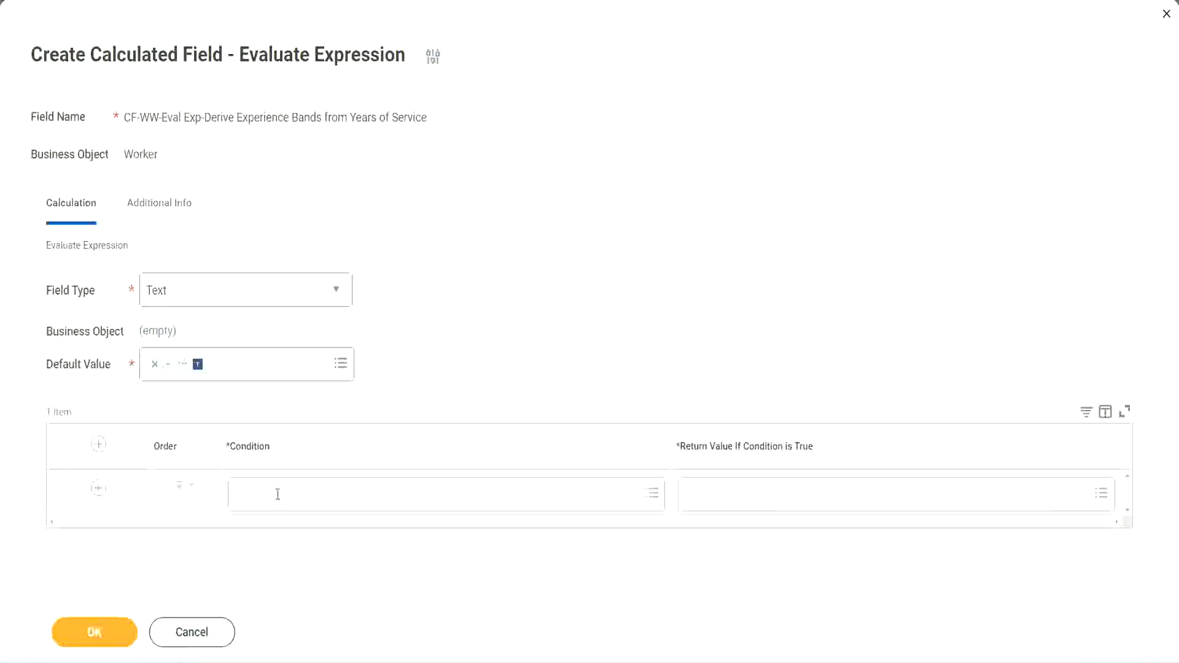
- Copy the Field 1 name from the notes and set it as the first row's condition: CF-WW-TF-Length of Service between 0 and 7 years
{"action": "left_click", "coordinate": [278, 495]}
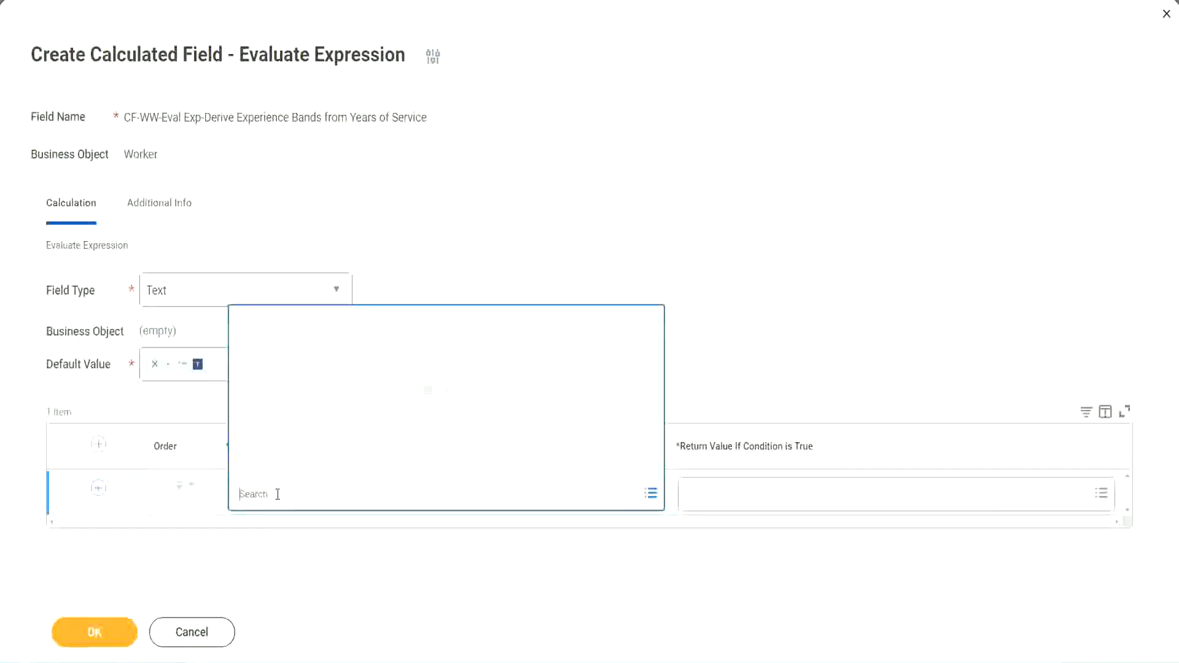
{"action": "left_click", "coordinate": [451, 272]}
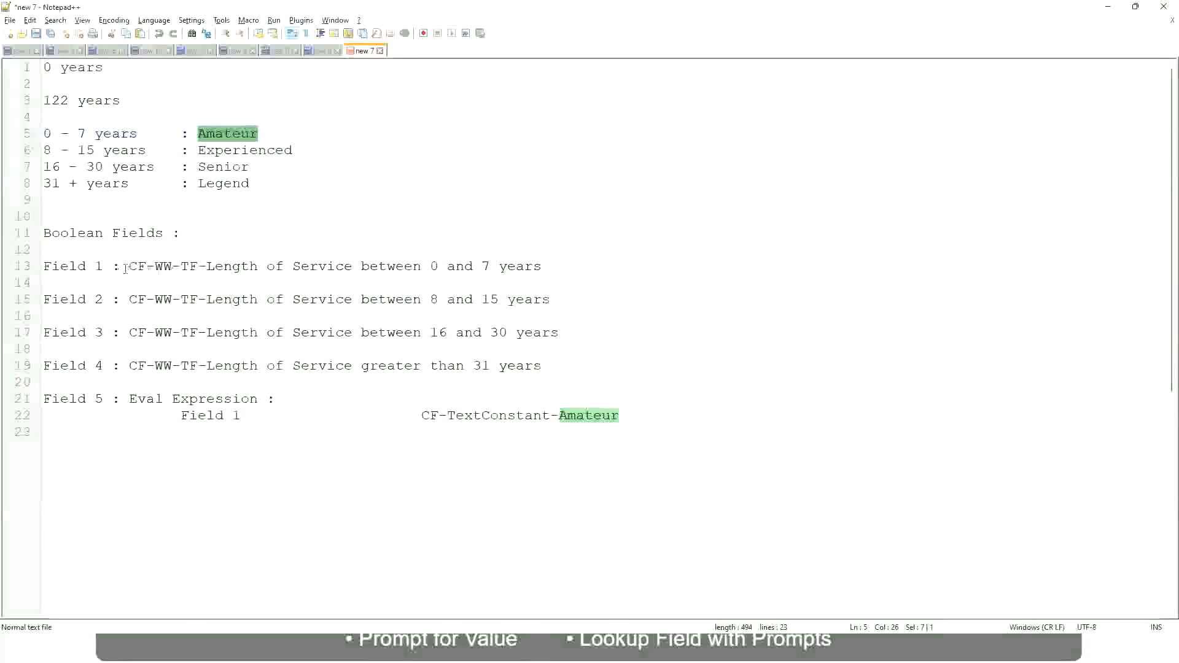
{"action": "left_click_drag", "start_coordinate": [131, 266], "coordinate": [543, 271]}
{"action": "key", "text": "ctrl+c"}
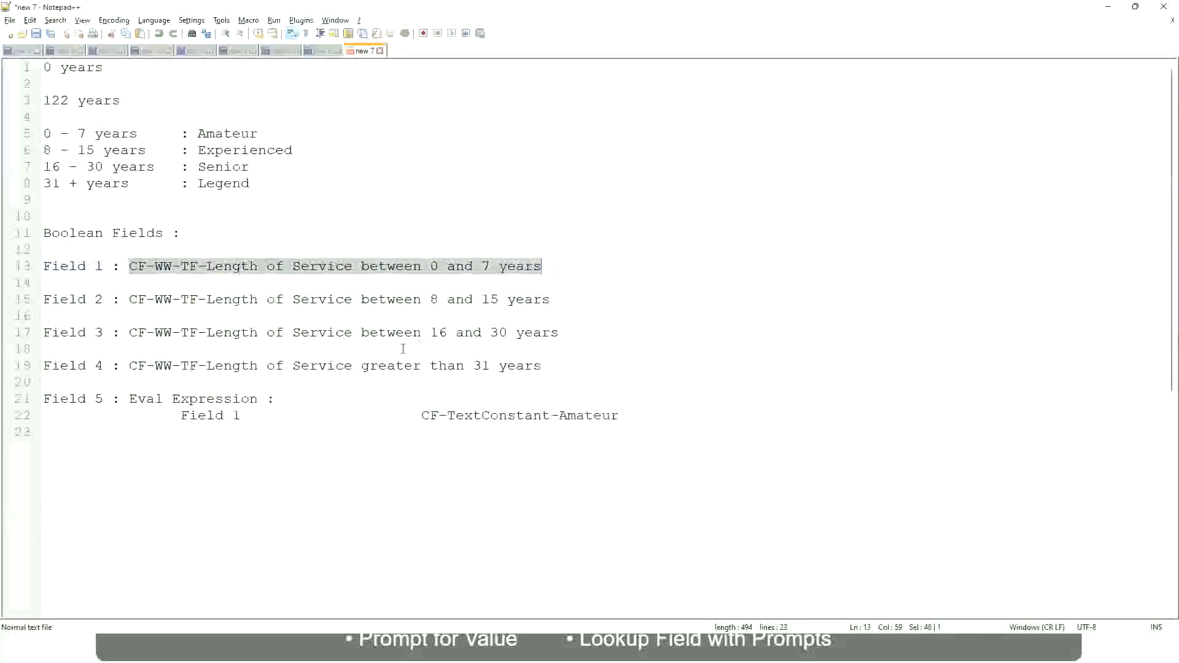
{"action": "key", "text": "alt+Tab"}
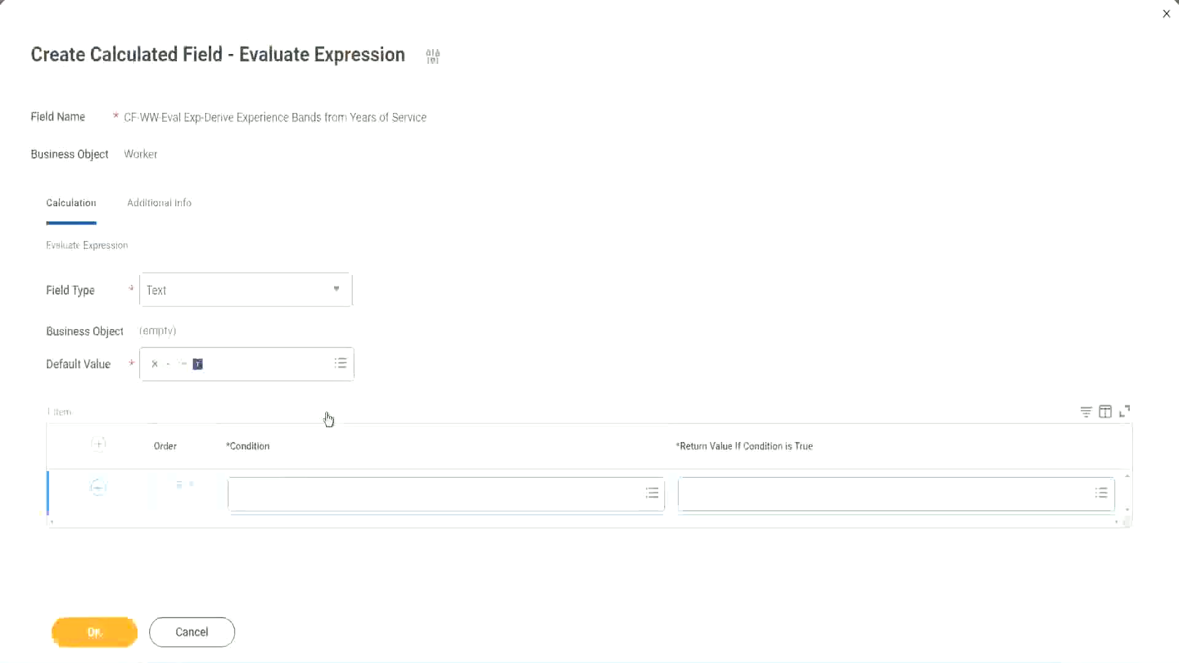
{"action": "left_click", "coordinate": [300, 499]}
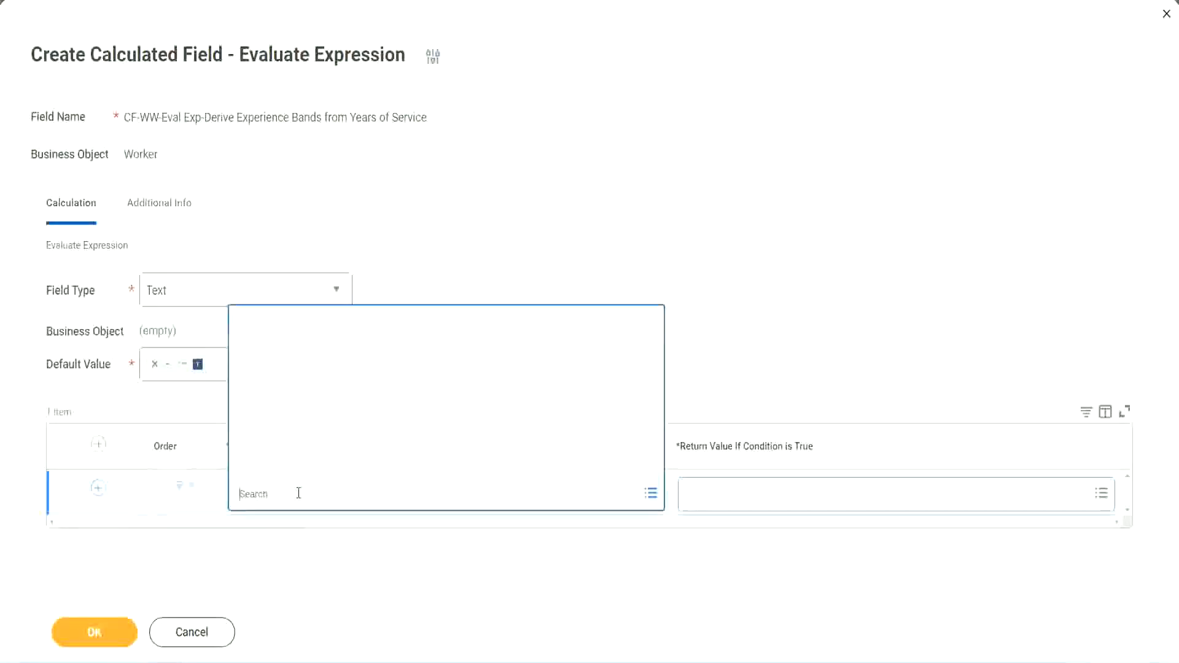
{"action": "key", "text": "ctrl+v"}
{"action": "key", "text": "Return"}
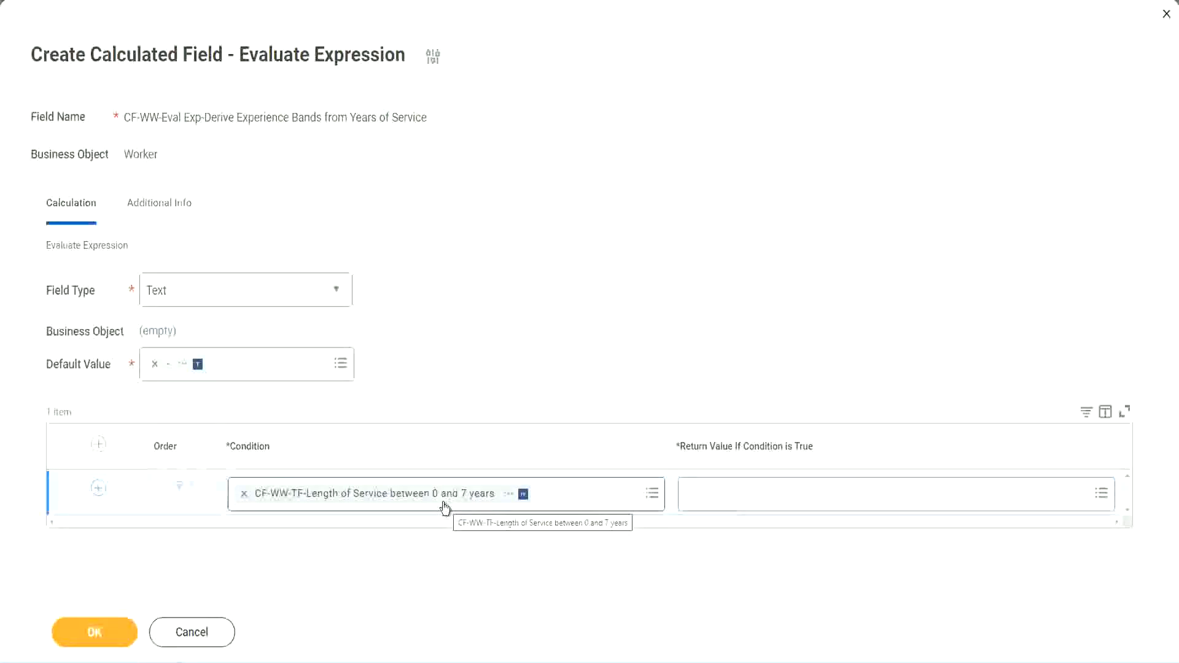
{"action": "left_click", "coordinate": [766, 504]}
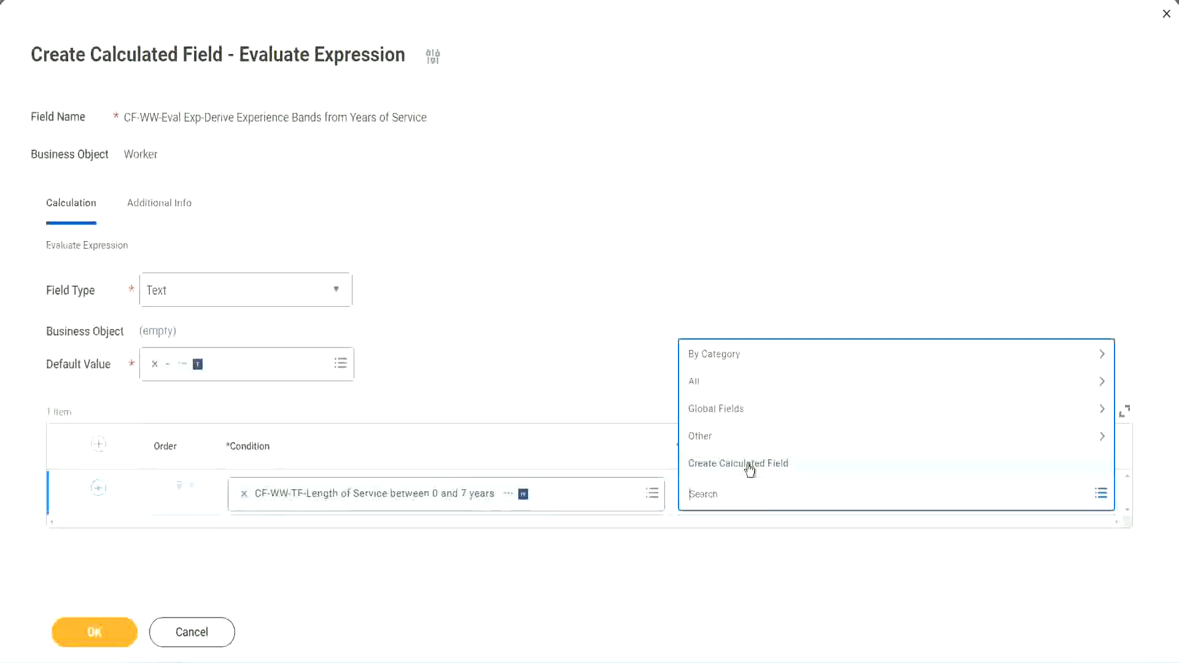
{"action": "left_click", "coordinate": [684, 306]}
{"action": "left_click", "coordinate": [710, 503]}
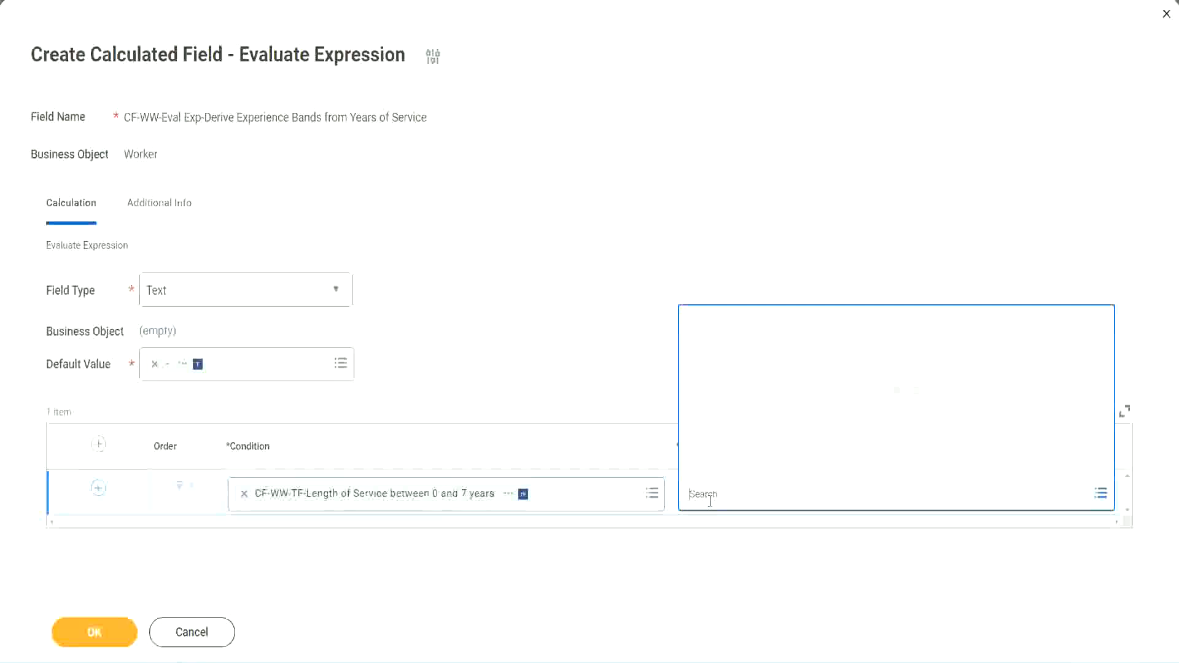
{"action": "type", "text": "Amaterue"}
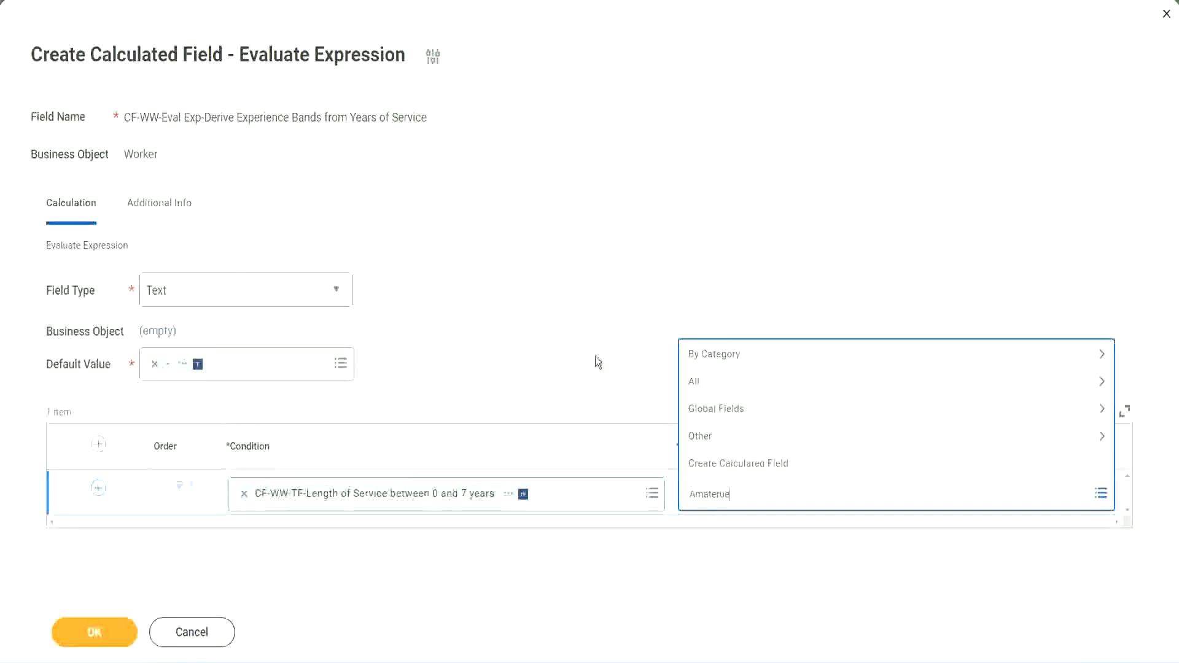
{"action": "left_click", "coordinate": [595, 356]}
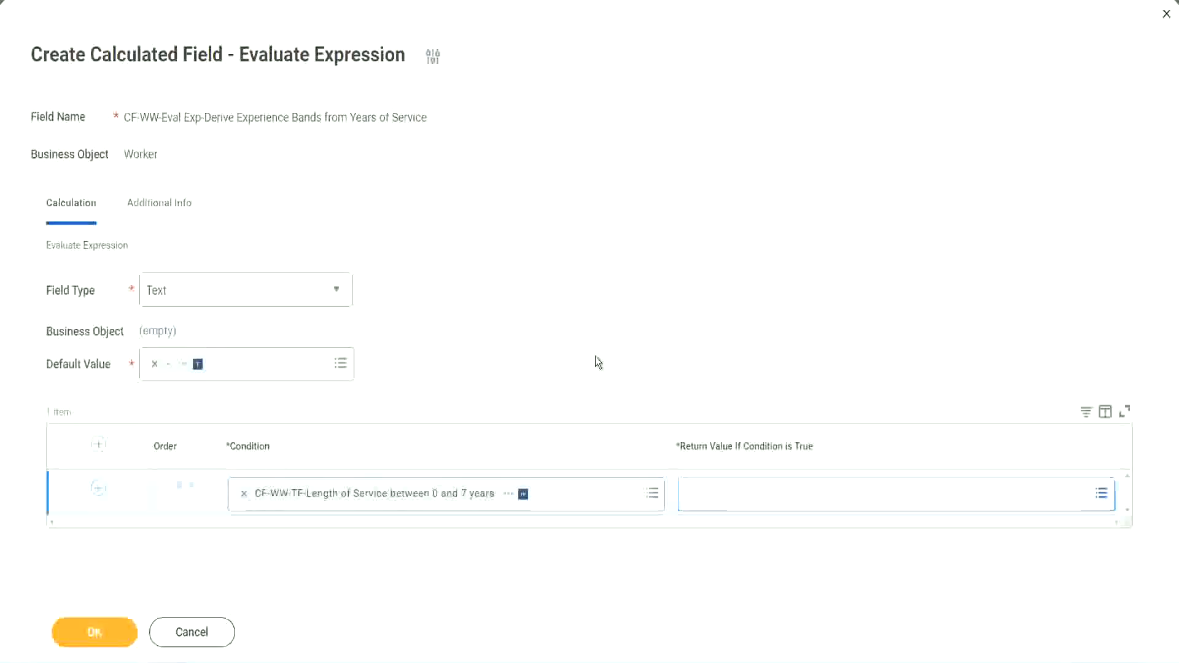
{"action": "left_click", "coordinate": [744, 505]}
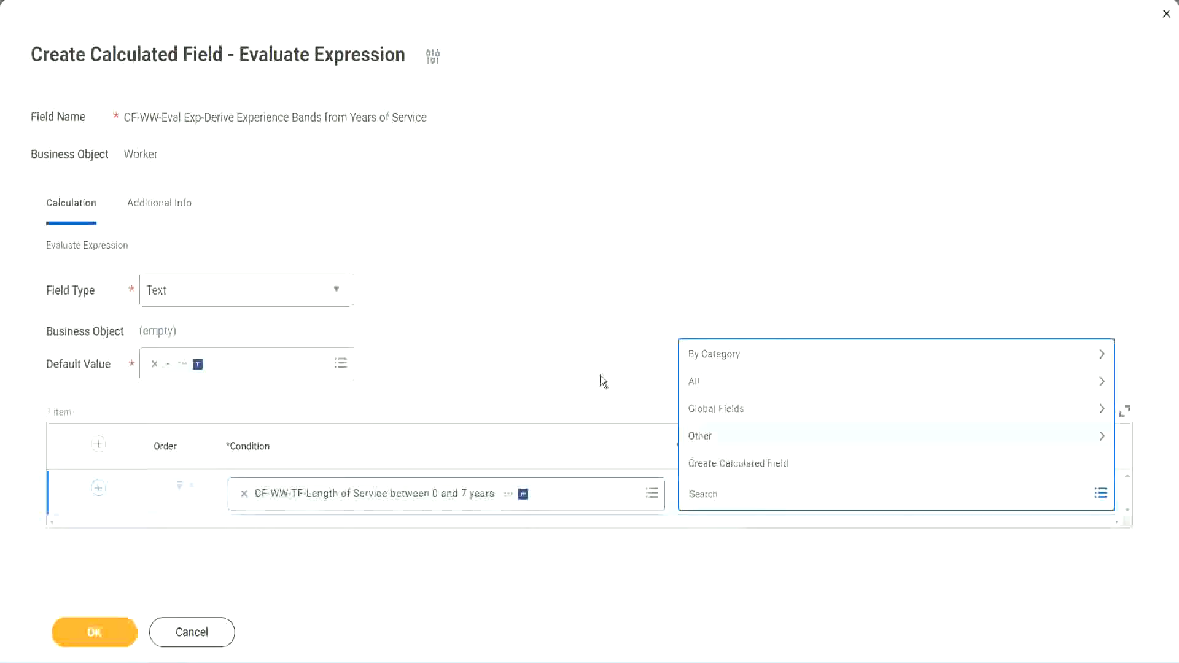
{"action": "left_click", "coordinate": [595, 359]}
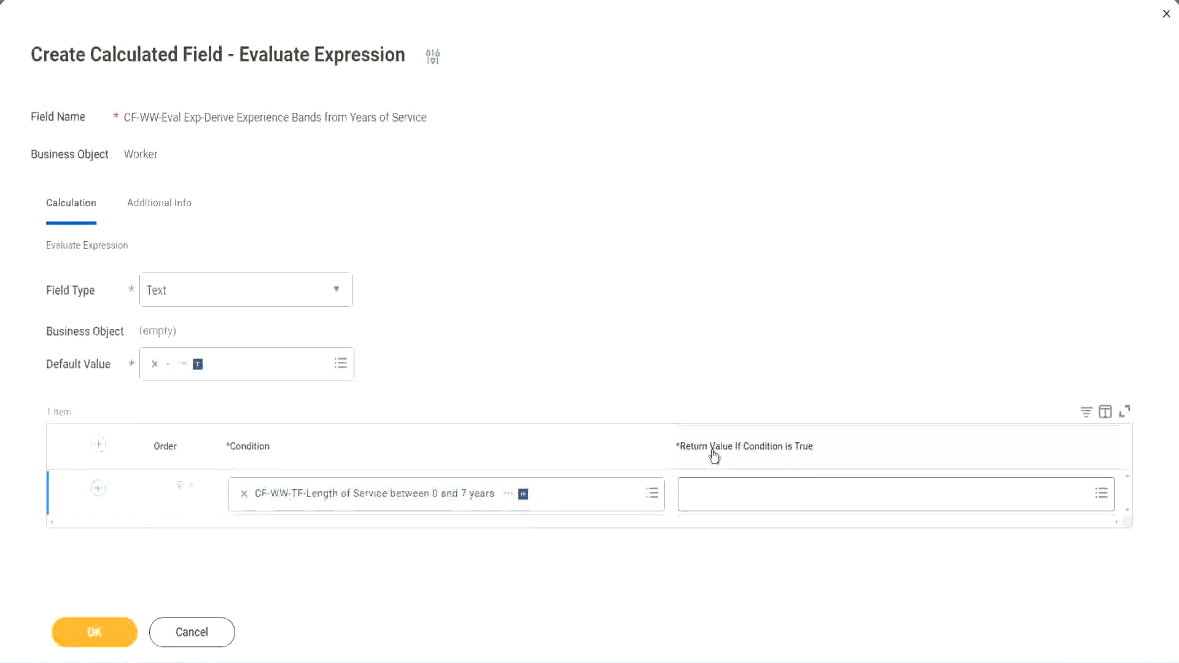
- Start creating a new calculated field from the return value prompt and name it CF-WW-TC-Amateur
{"action": "left_click", "coordinate": [765, 497]}
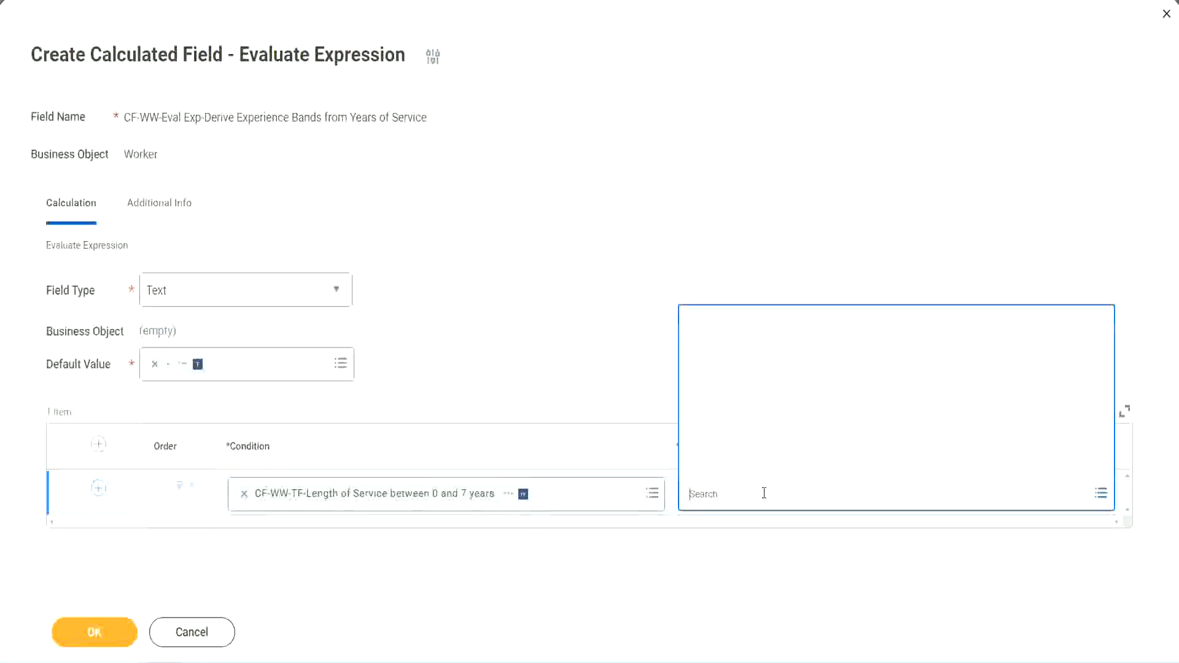
{"action": "left_click", "coordinate": [756, 465]}
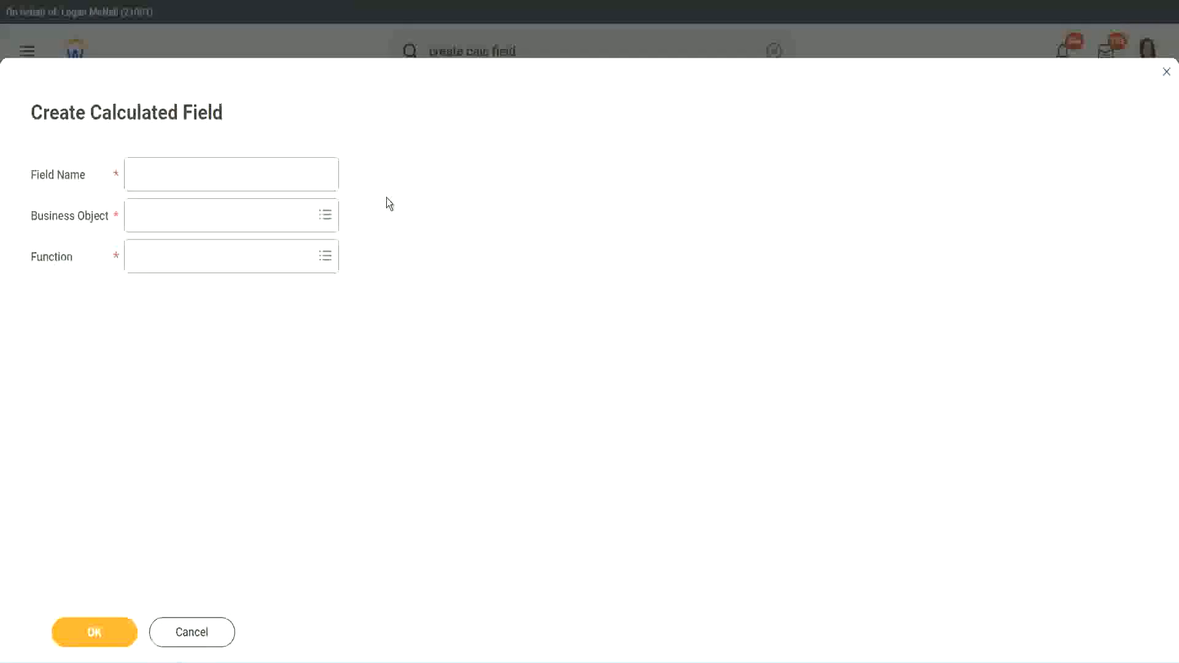
{"action": "left_click", "coordinate": [144, 175]}
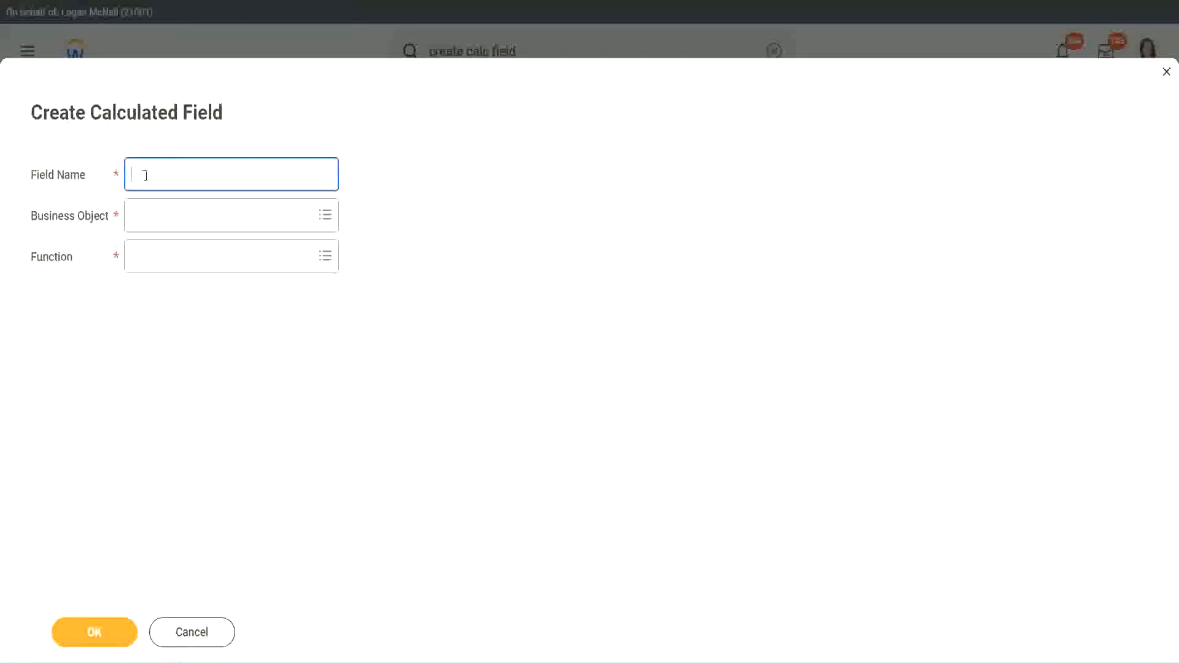
{"action": "type", "text": "CFTC-Am"}
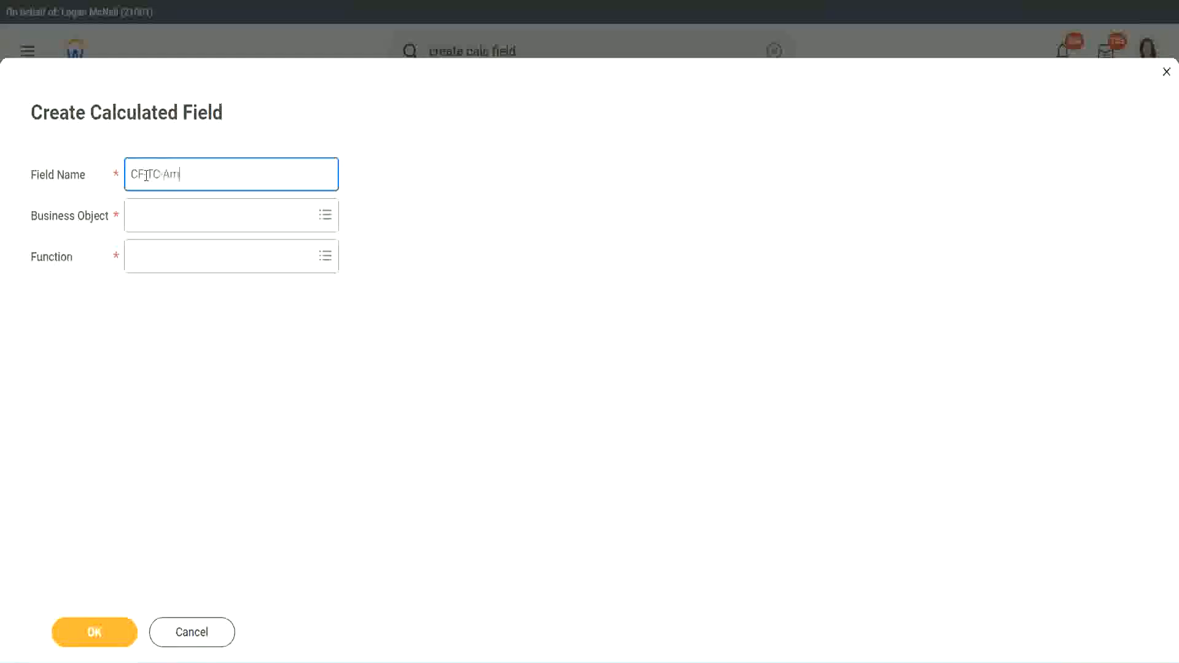
{"action": "type", "text": "ateur"}
{"action": "left_click", "coordinate": [146, 175]}
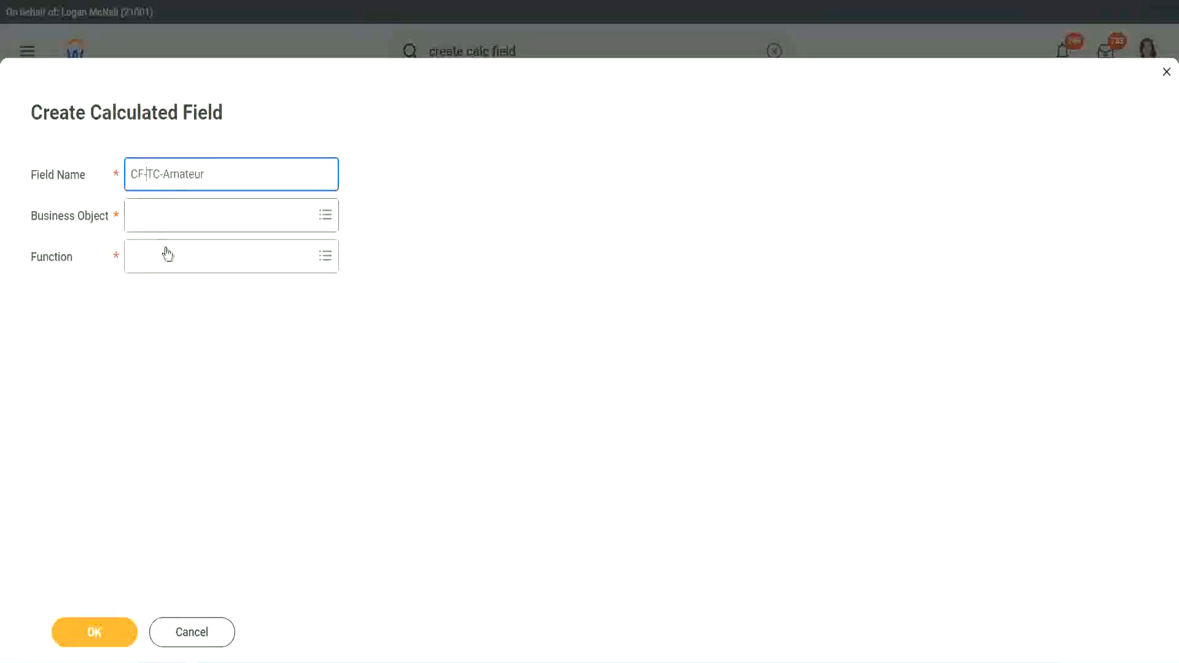
{"action": "type", "text": "WW-"}
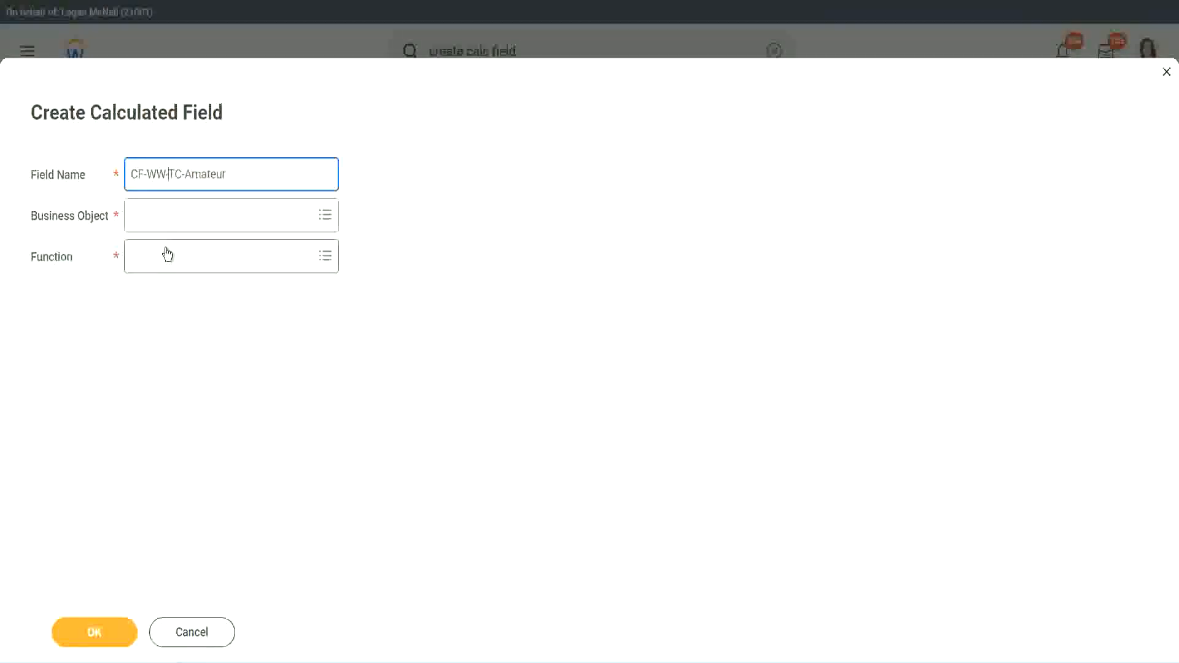
- Set the new field's business object to Global
{"action": "left_click", "coordinate": [167, 215]}
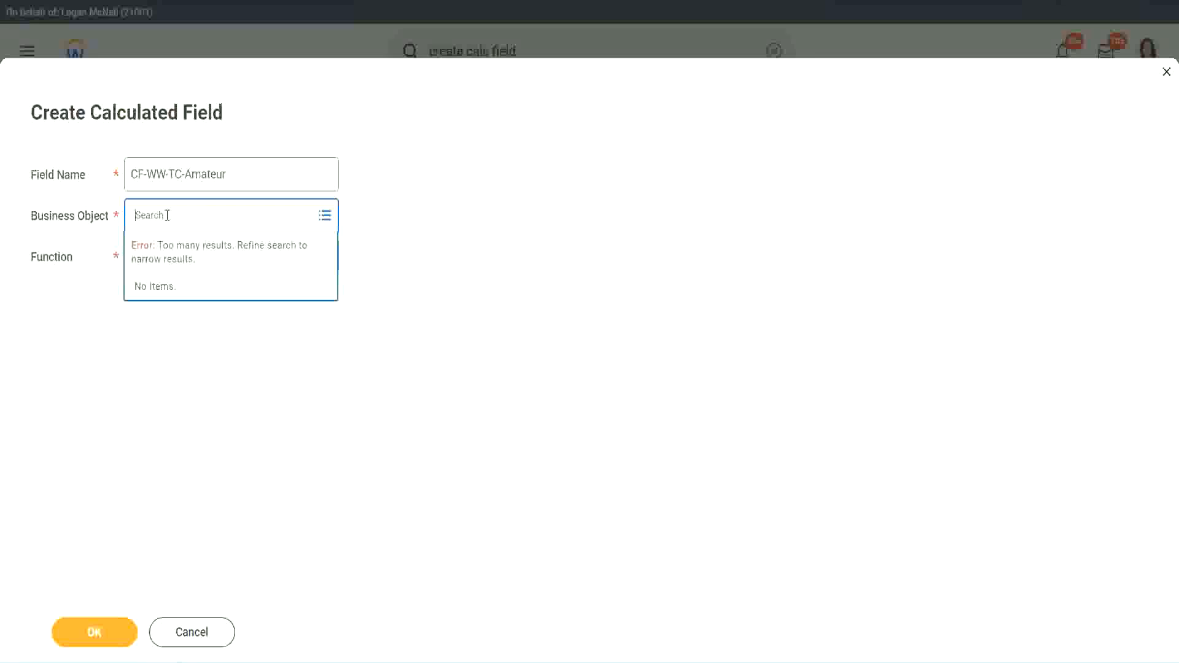
{"action": "type", "text": "worker"}
{"action": "key", "text": "BackSpace"}
{"action": "key", "text": "BackSpace"}
{"action": "key", "text": "BackSpace"}
{"action": "key", "text": "BackSpace"}
{"action": "key", "text": "BackSpace"}
{"action": "key", "text": "BackSpace"}
{"action": "type", "text": "global"}
{"action": "key", "text": "Return"}
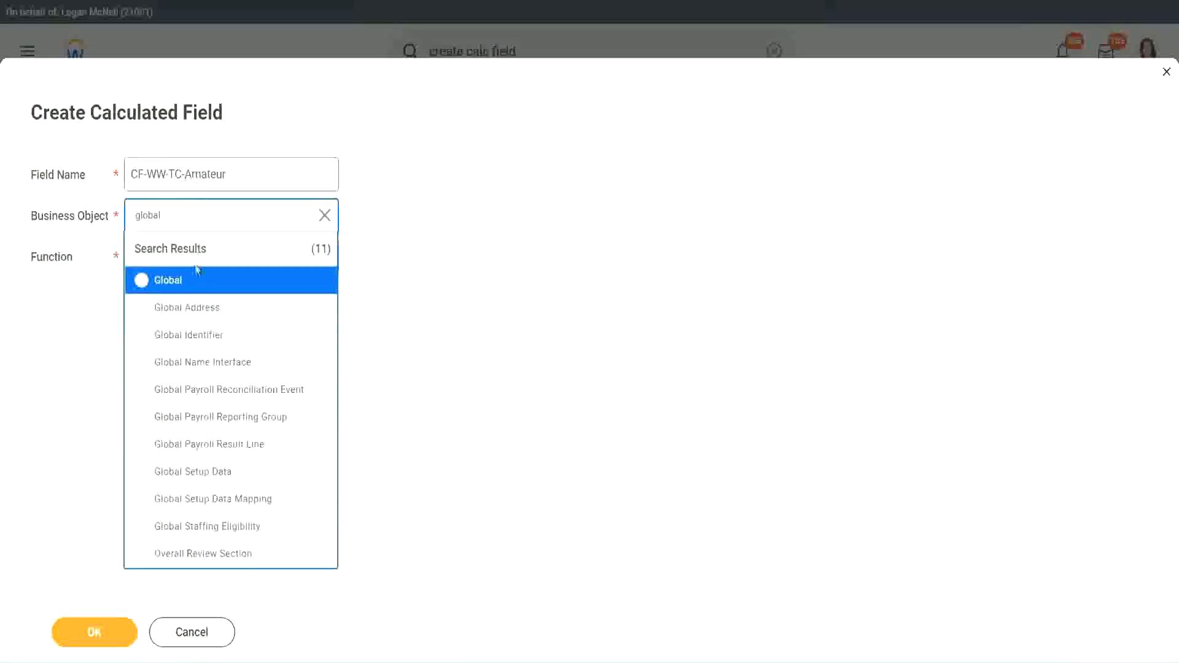
{"action": "left_click", "coordinate": [184, 280]}
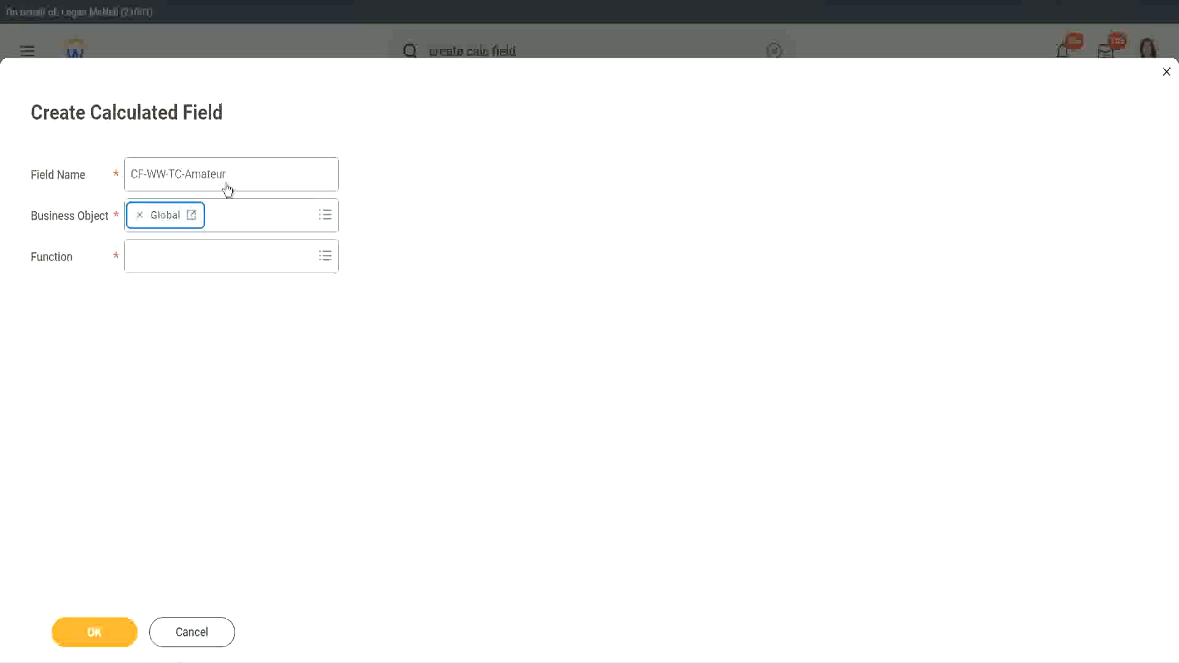
{"action": "triple_click", "coordinate": [305, 165]}
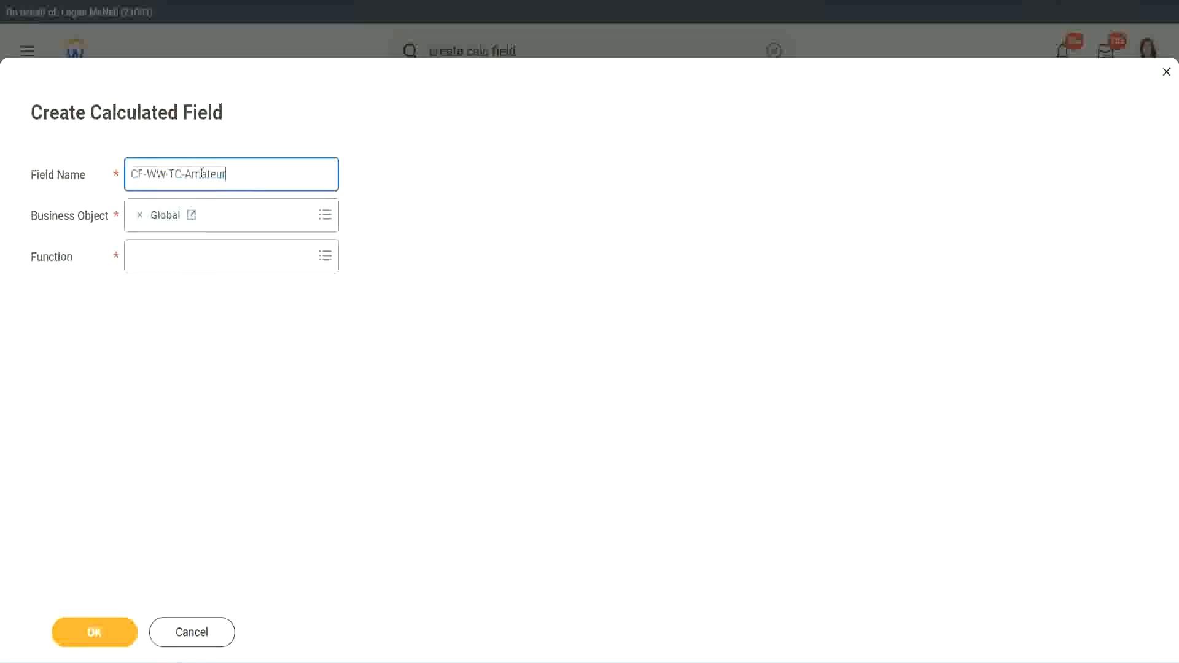
{"action": "double_click", "coordinate": [201, 173]}
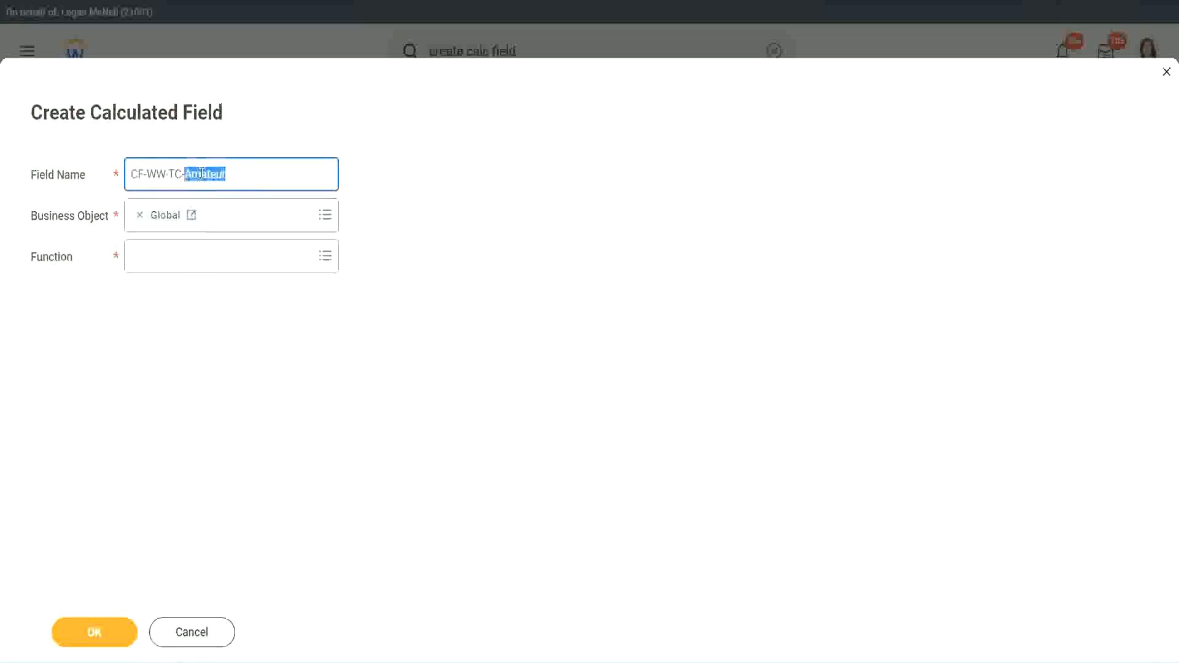
{"action": "left_click", "coordinate": [244, 171]}
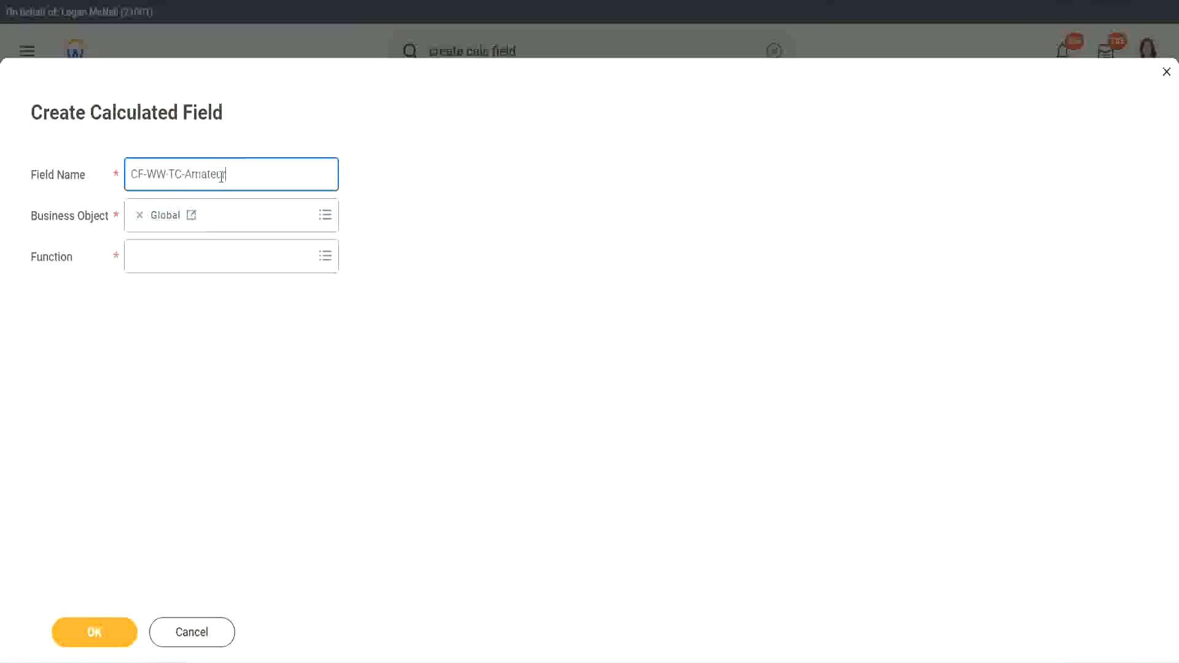
{"action": "double_click", "coordinate": [219, 175]}
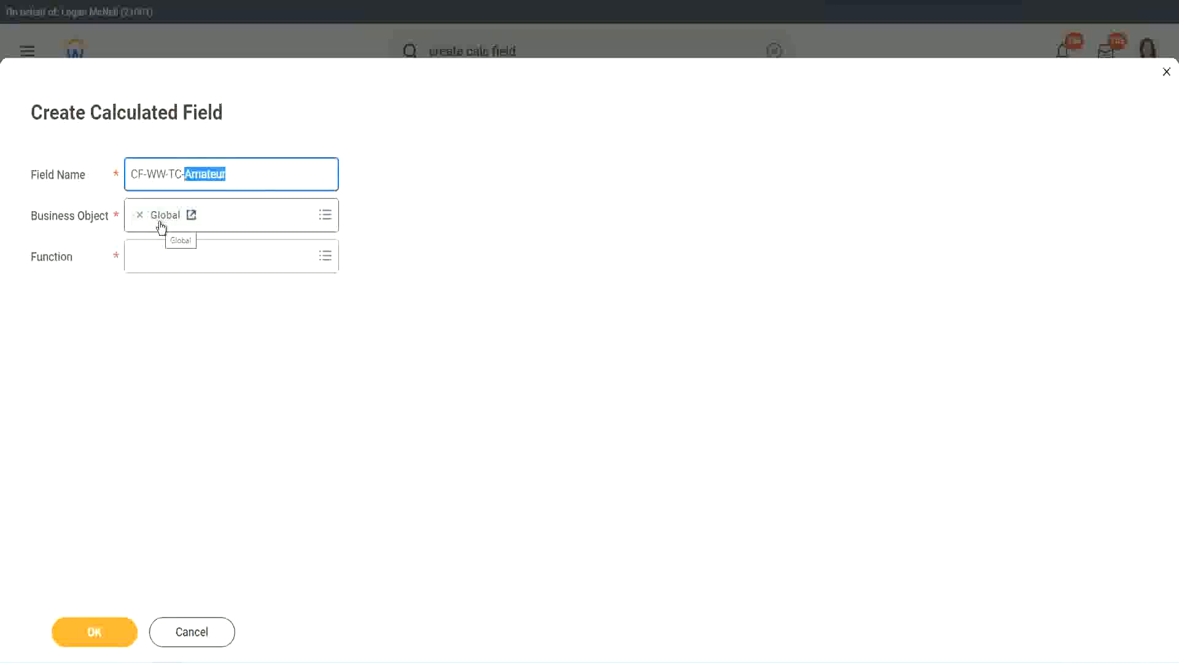
- Choose the Text Constant function and continue
{"action": "left_click", "coordinate": [166, 261]}
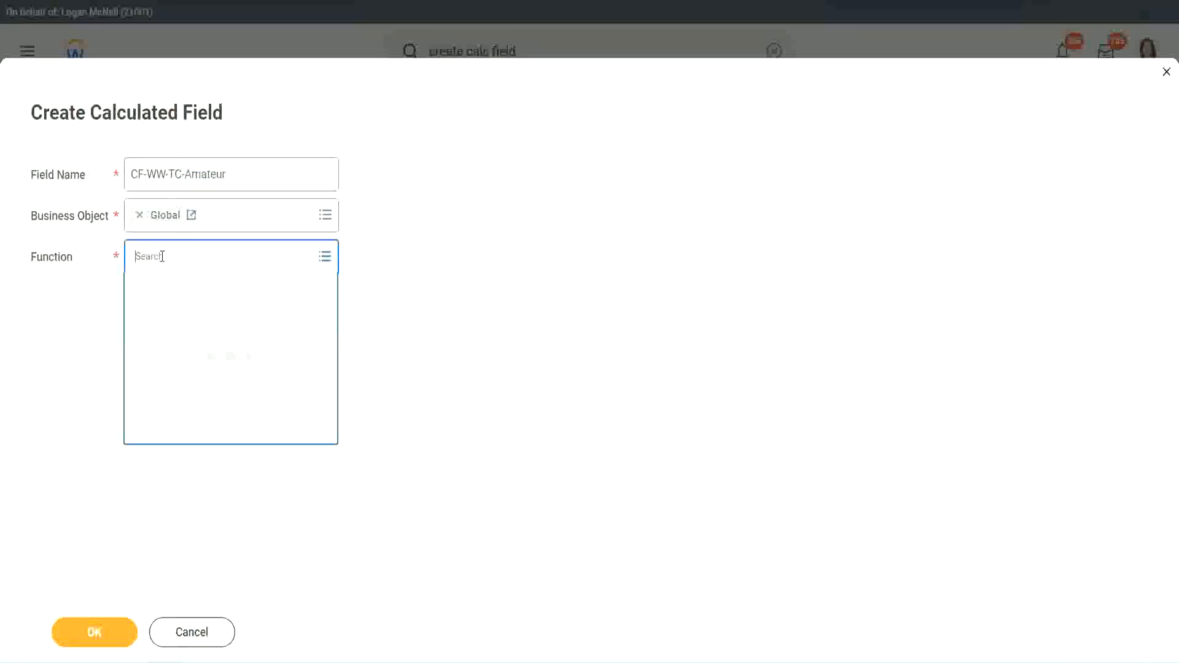
{"action": "type", "text": "text const"}
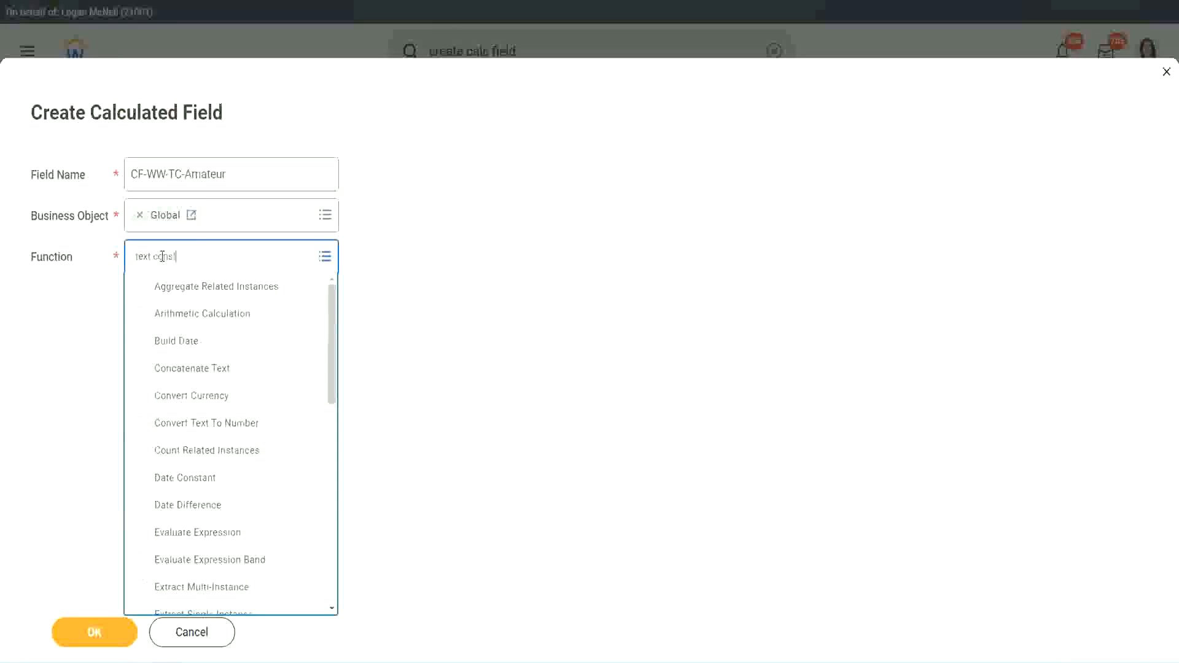
{"action": "key", "text": "Return"}
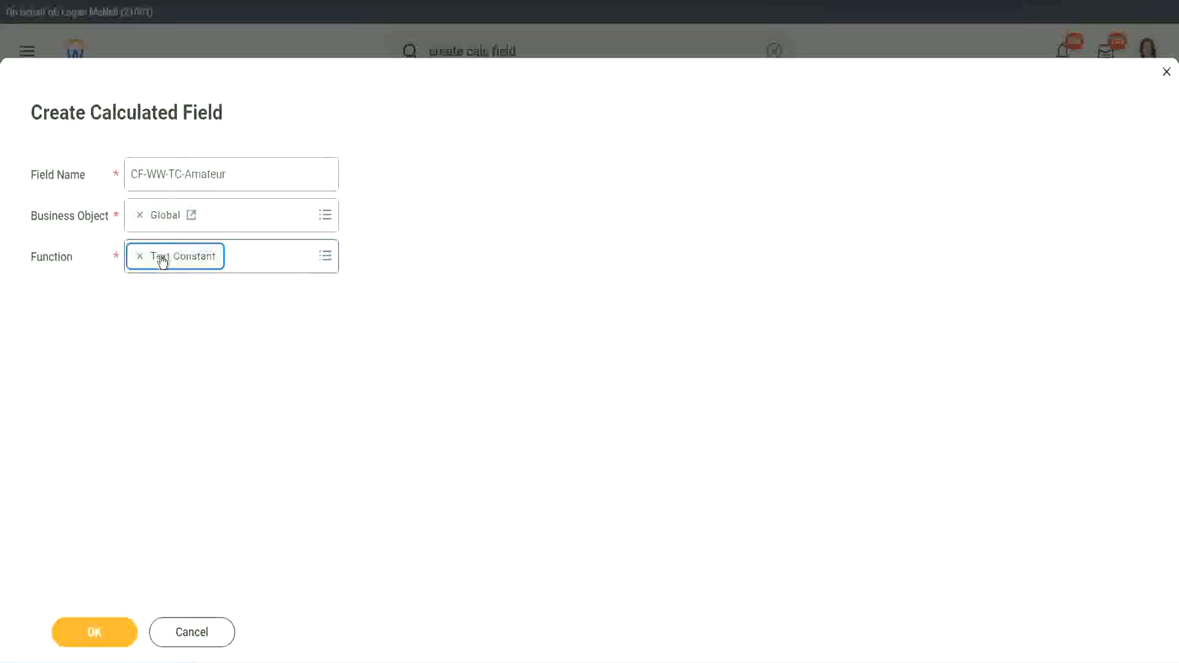
{"action": "left_click", "coordinate": [99, 642]}
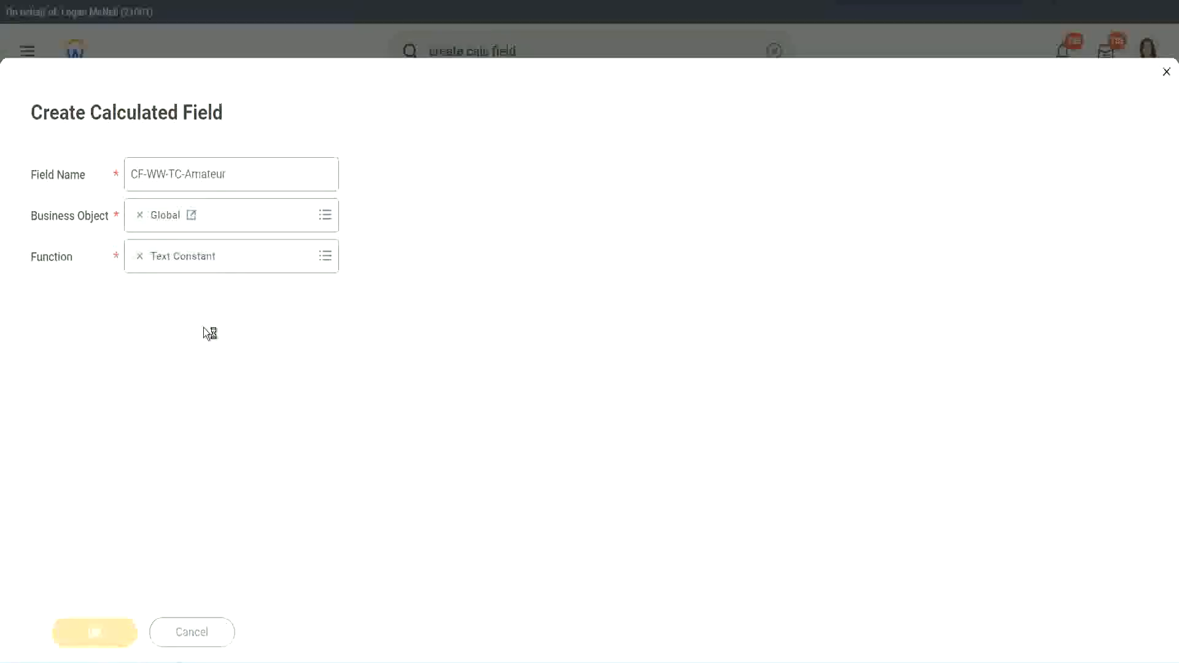
- Set the text constant to Amateur and save the field as the first return value
{"action": "left_click", "coordinate": [197, 348]}
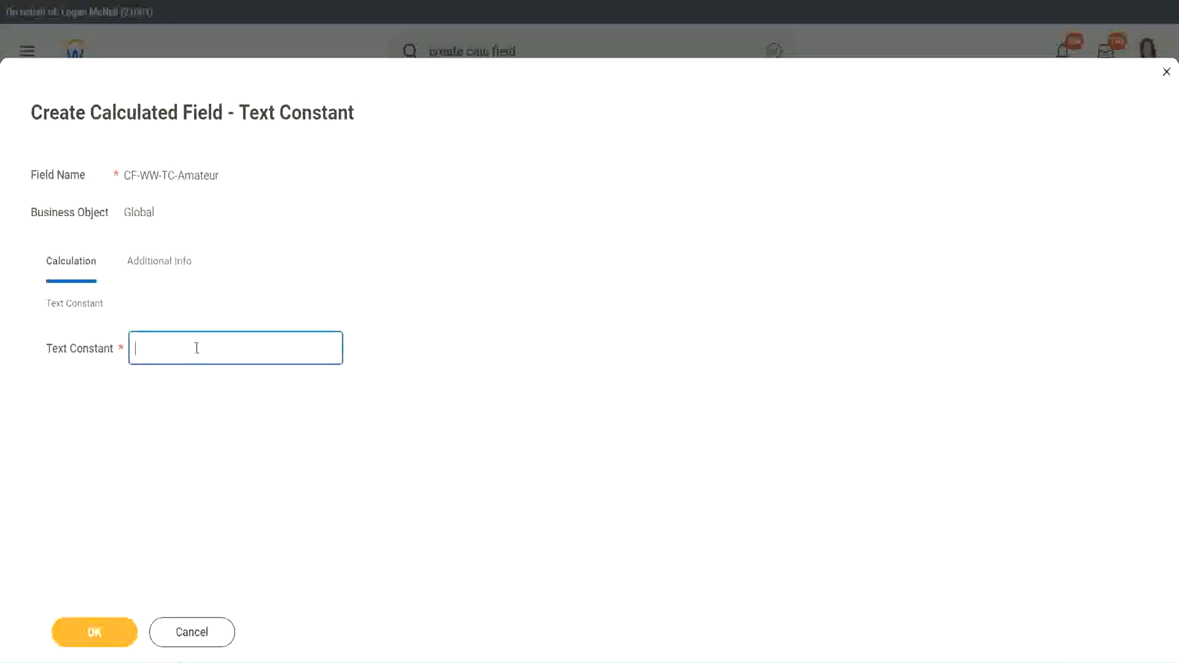
{"action": "type", "text": "Amateur"}
{"action": "left_click", "coordinate": [93, 632]}
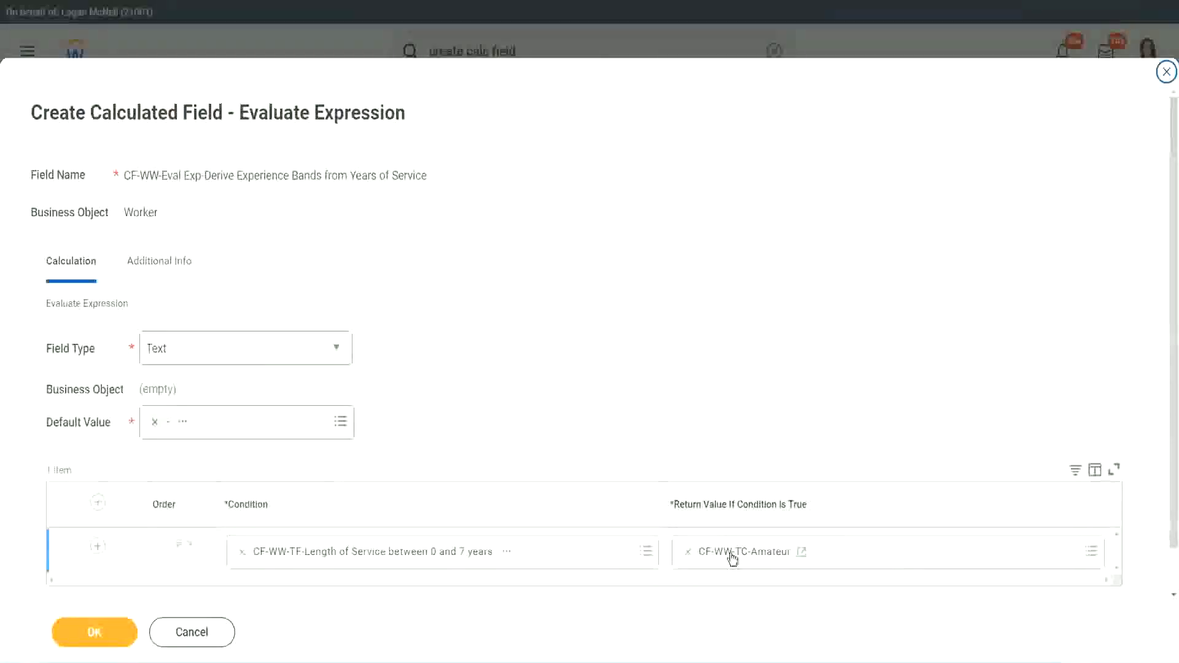
- Copy the text of the first row's return value field
{"action": "right_click", "coordinate": [733, 557]}
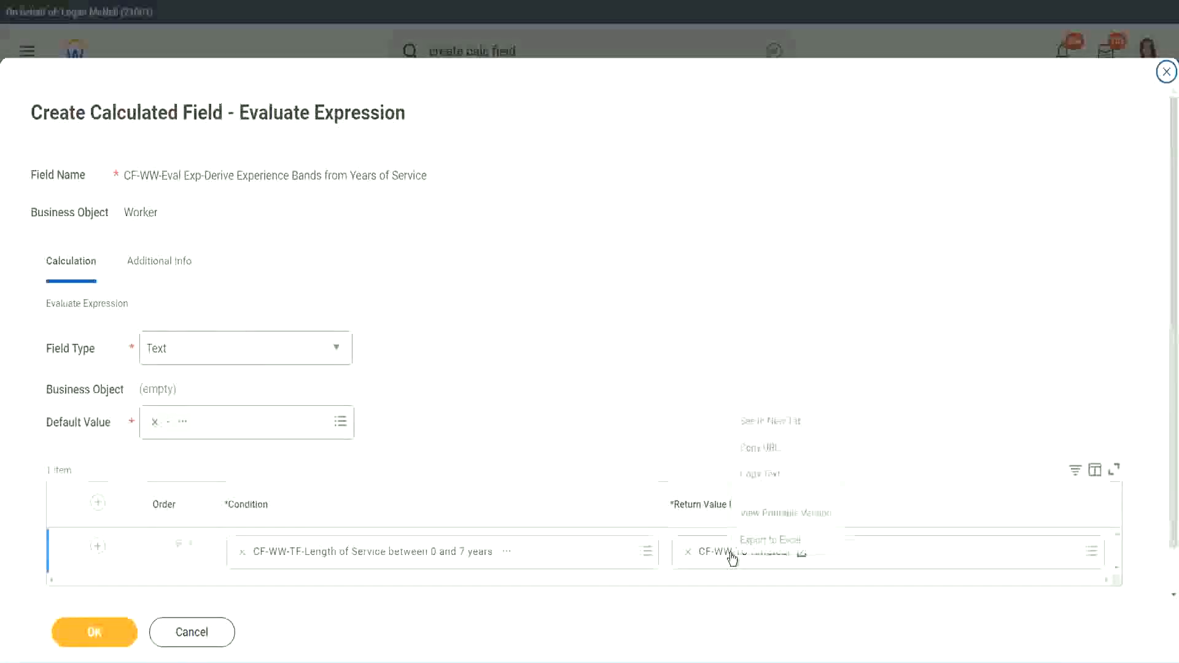
{"action": "left_click", "coordinate": [771, 476]}
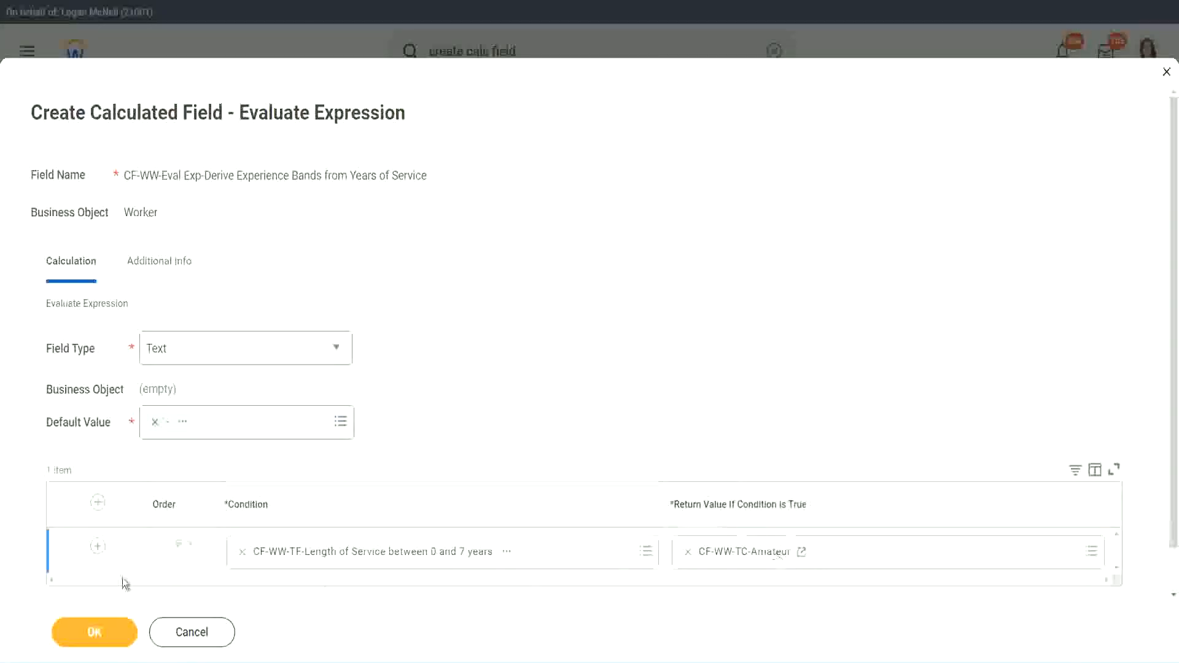
{"action": "left_click", "coordinate": [80, 566]}
- Add three more condition rows and set the second row's condition to CF-WW-TF-Length of Service between 8 and 15 years
{"action": "left_click", "coordinate": [97, 547]}
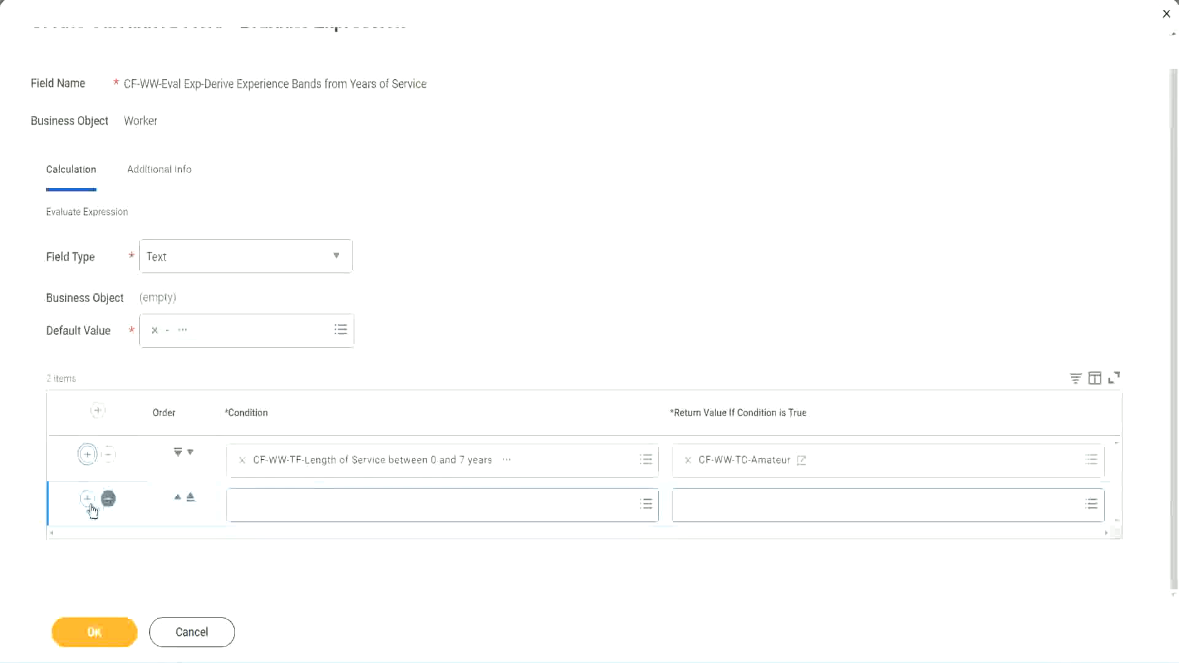
{"action": "left_click", "coordinate": [88, 503]}
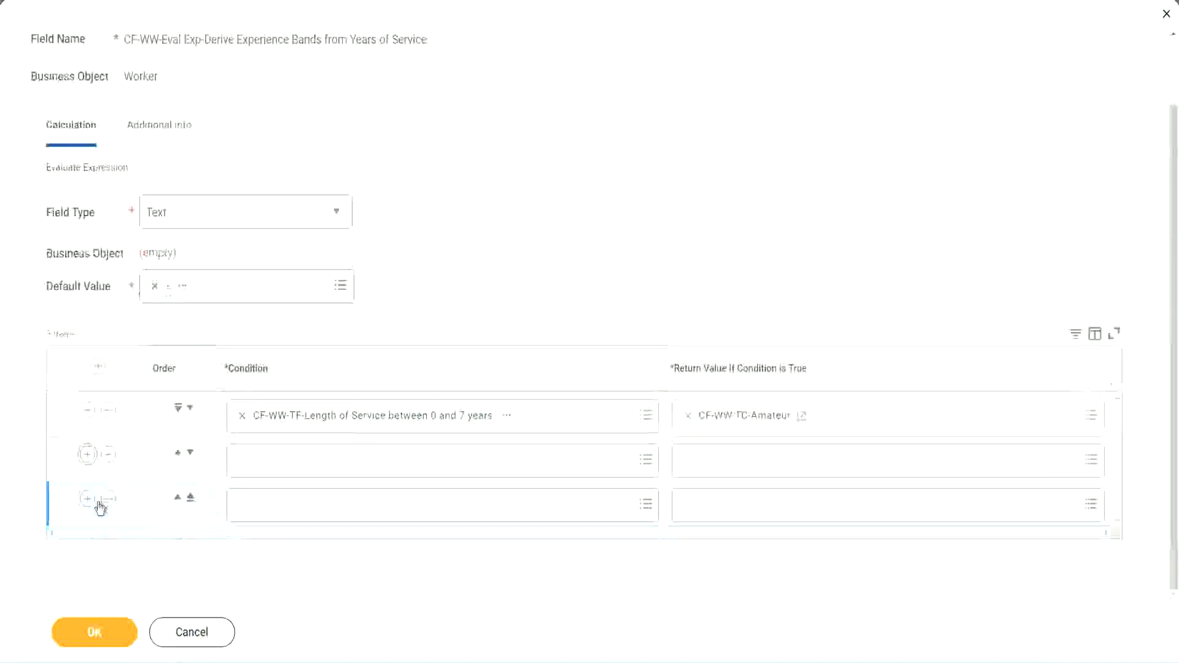
{"action": "left_click", "coordinate": [290, 460]}
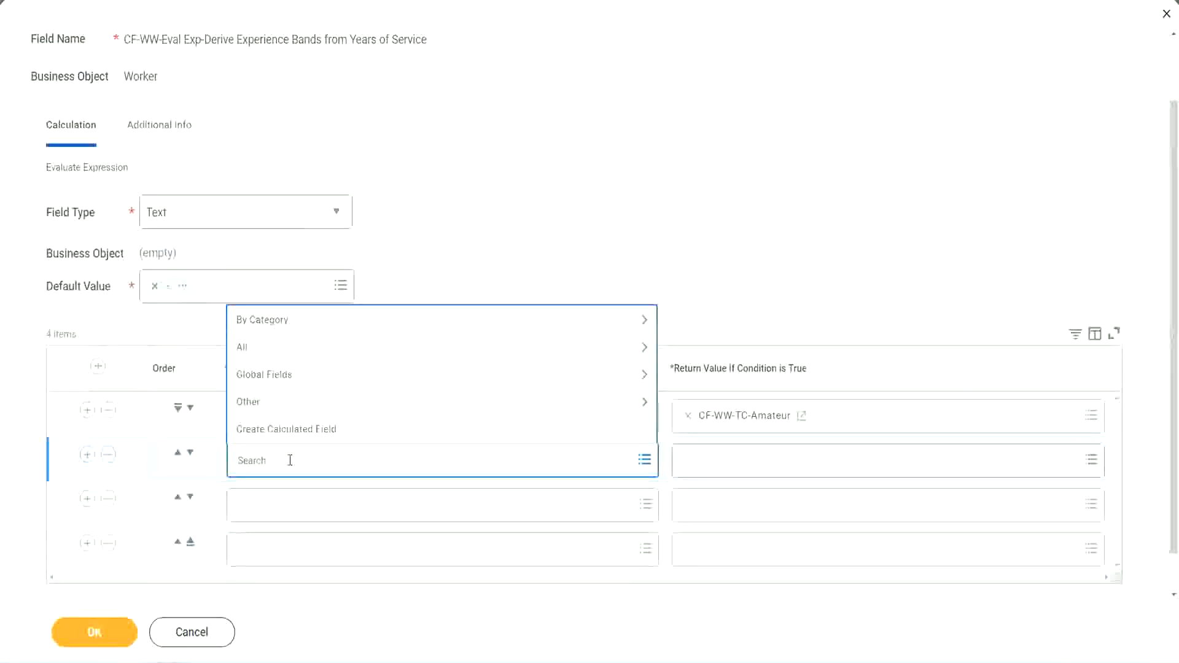
{"action": "type", "text": "cf-ww"}
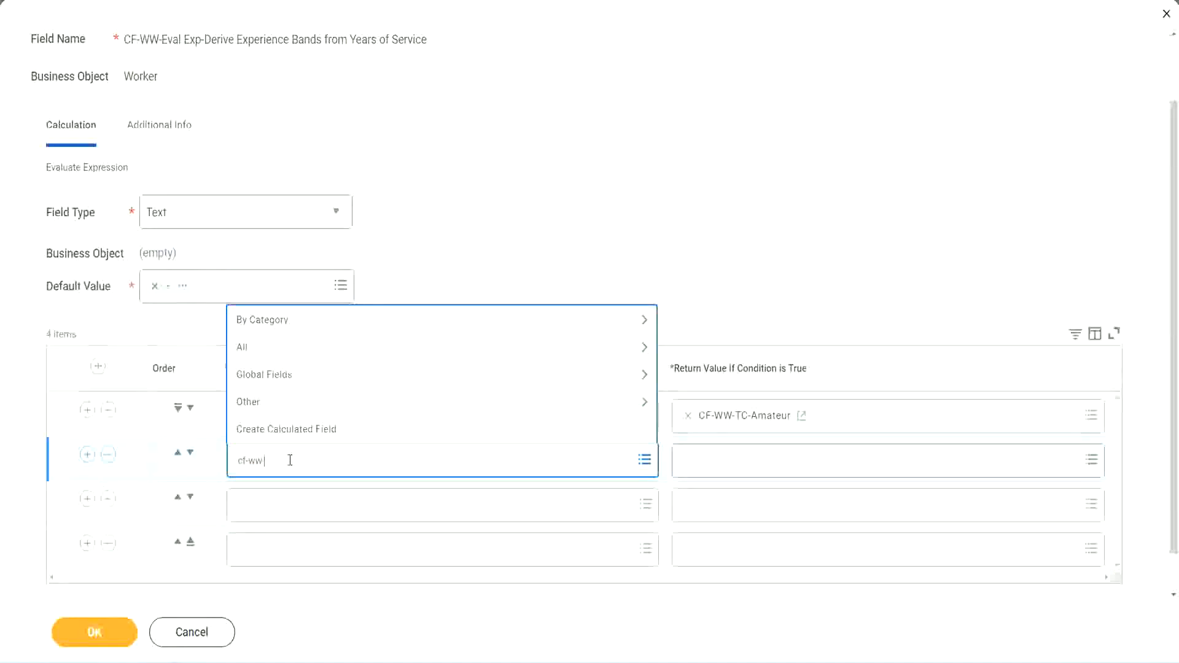
{"action": "type", "text": "-tf"}
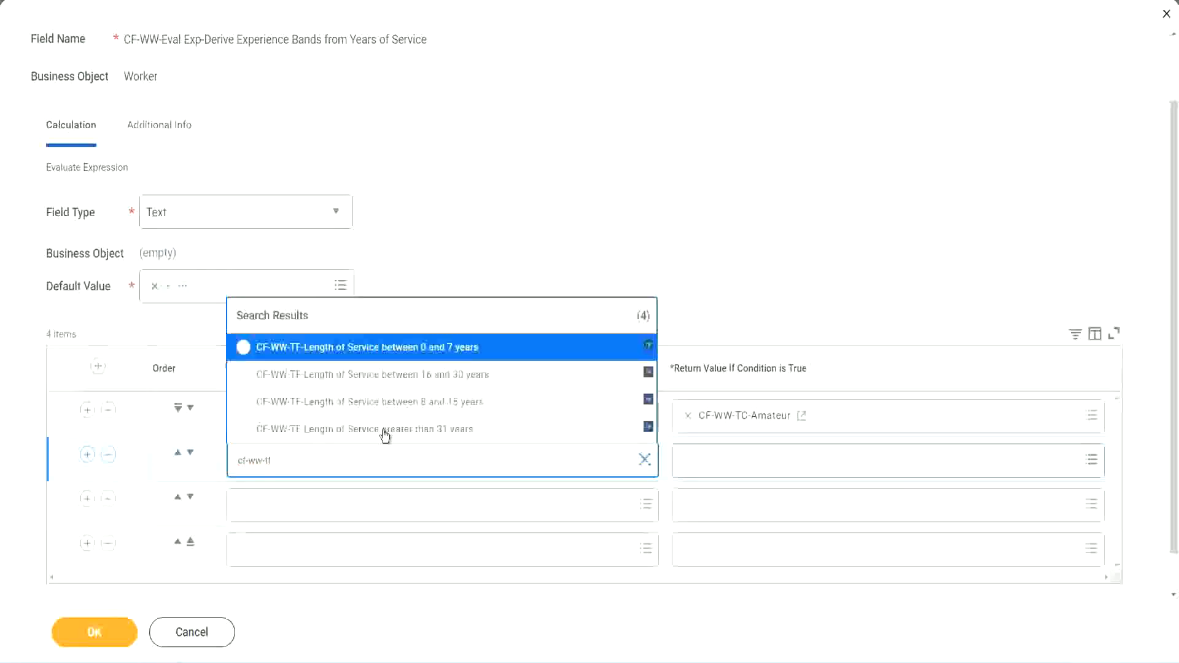
{"action": "left_click", "coordinate": [454, 403]}
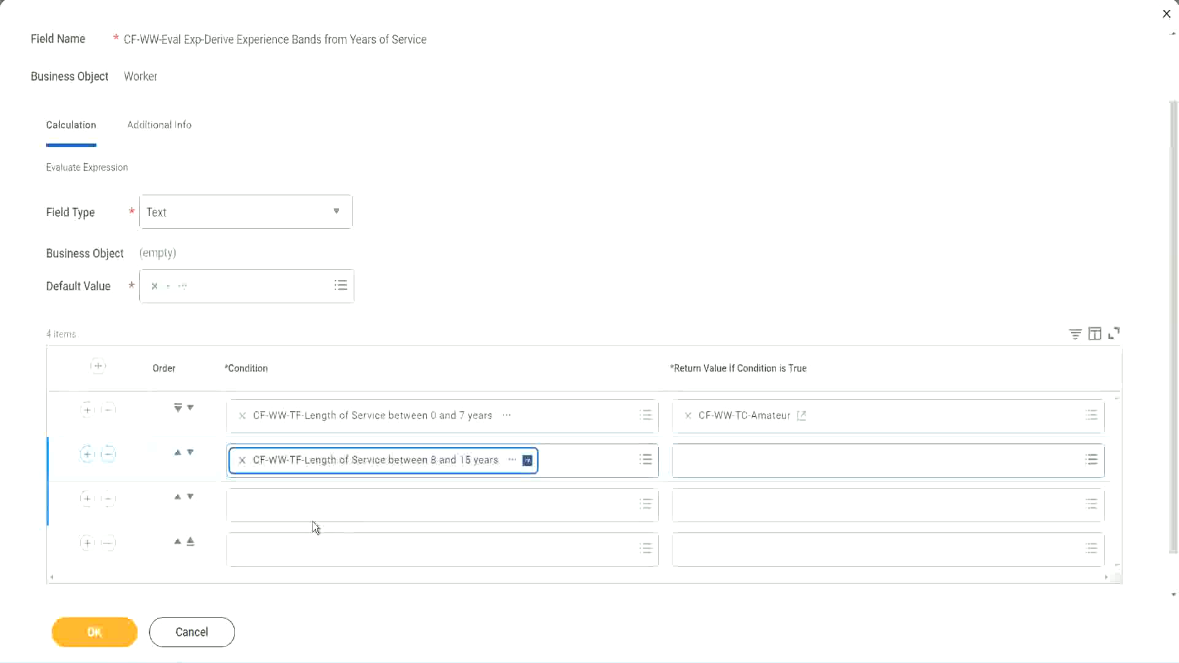
- Set the third row's condition to CF-WW-TF-Length of Service between 16 and 30 years
{"action": "left_click", "coordinate": [297, 503]}
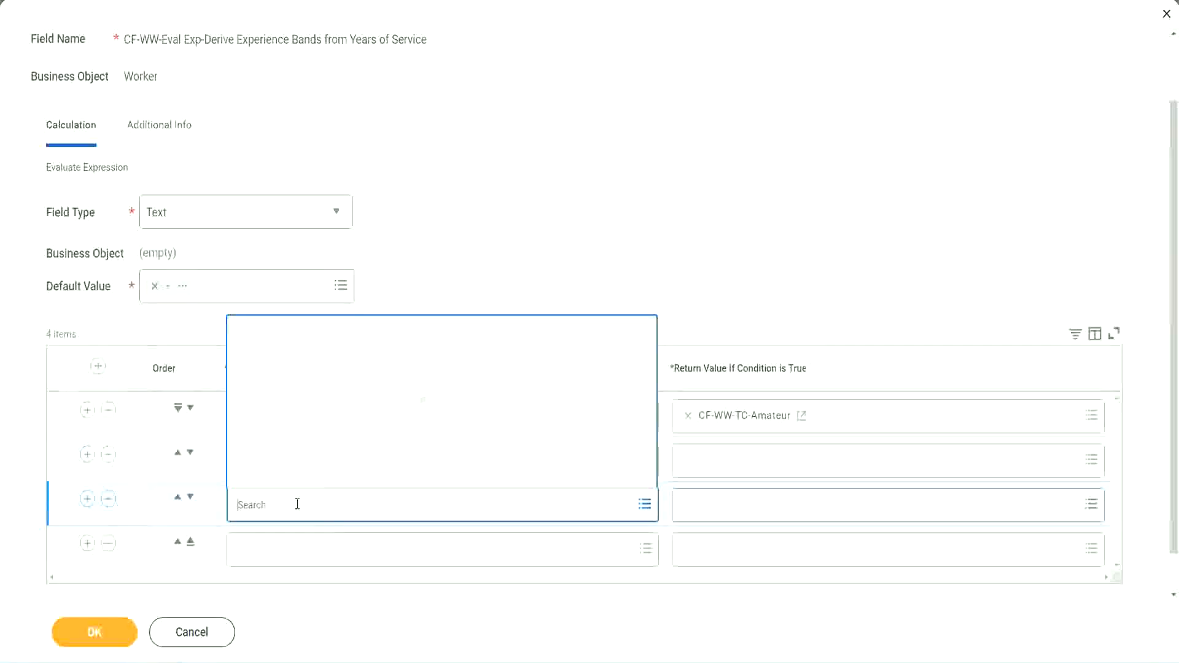
{"action": "type", "text": "cf-ww"}
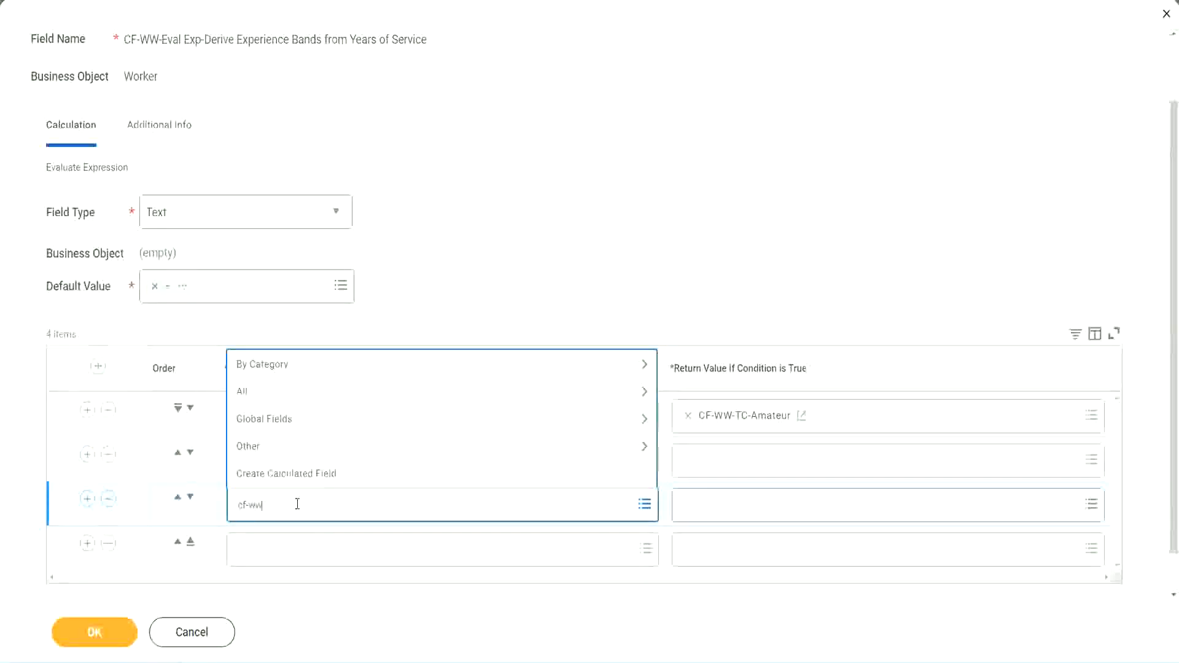
{"action": "type", "text": "-tf"}
{"action": "key", "text": "Return"}
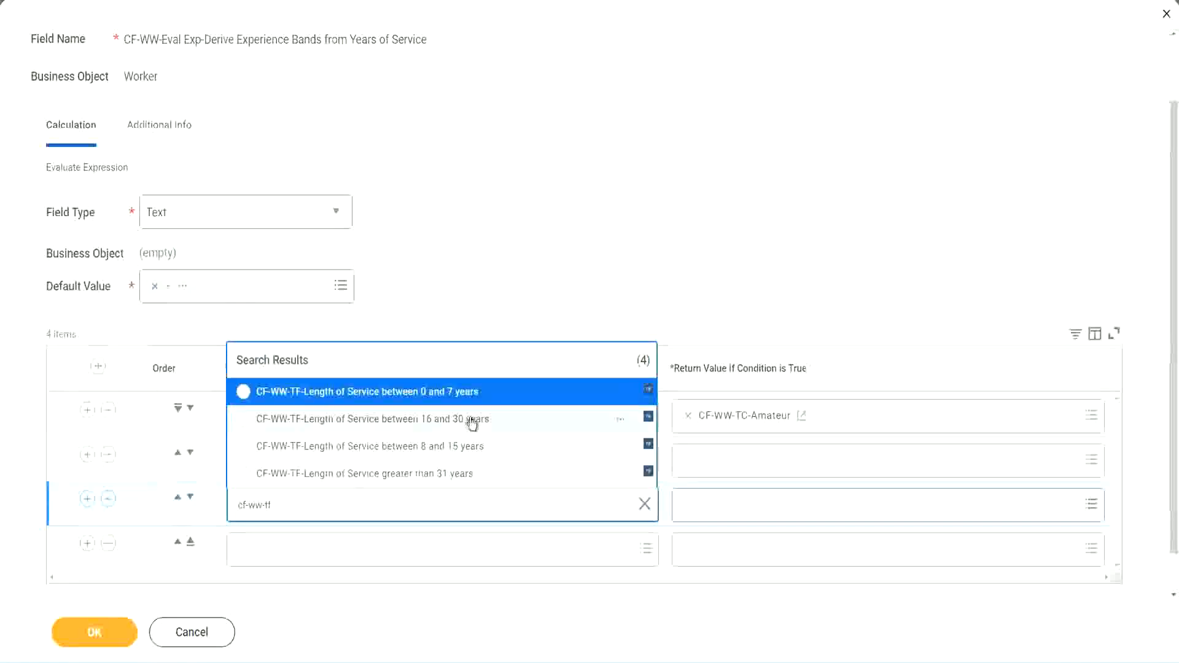
{"action": "left_click", "coordinate": [473, 423]}
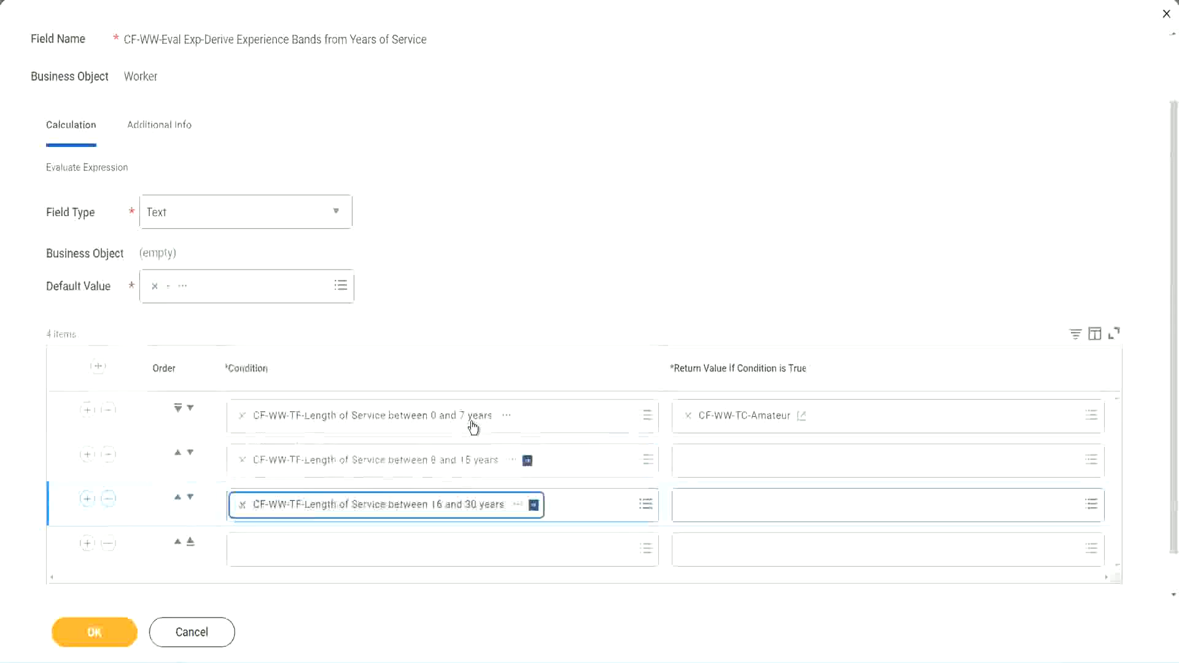
- Set the fourth row's condition to CF-WW-TF-Length of Service greater than 31 years
{"action": "left_click", "coordinate": [279, 557]}
{"action": "type", "text": "c"}
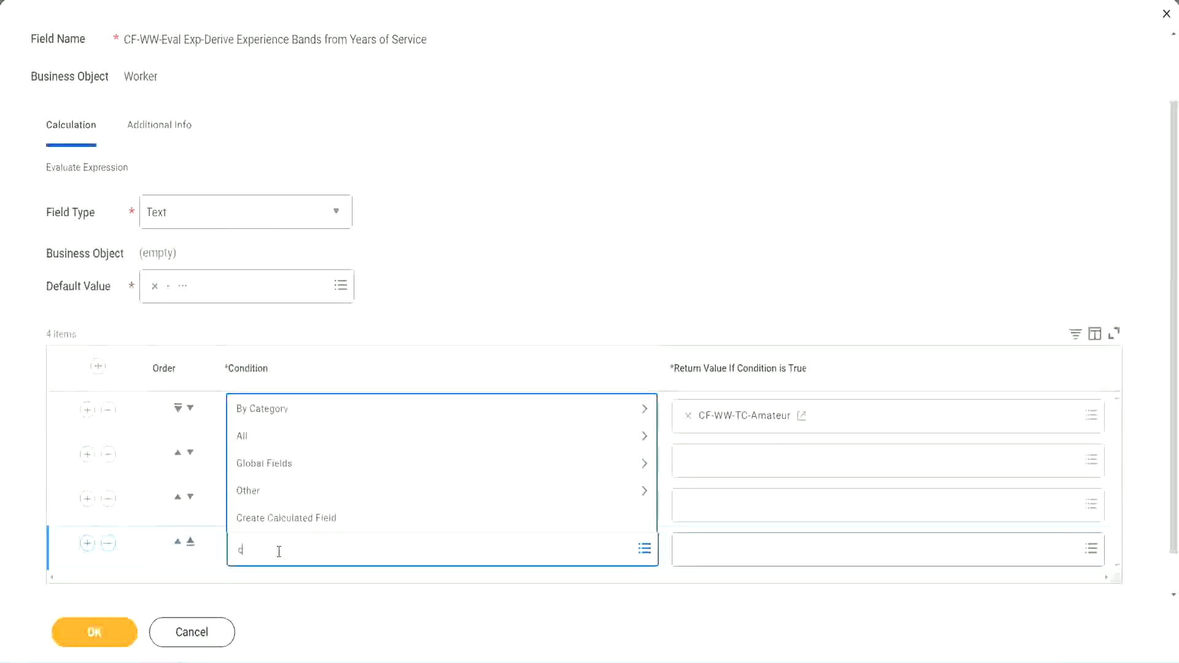
{"action": "type", "text": "f-ww"}
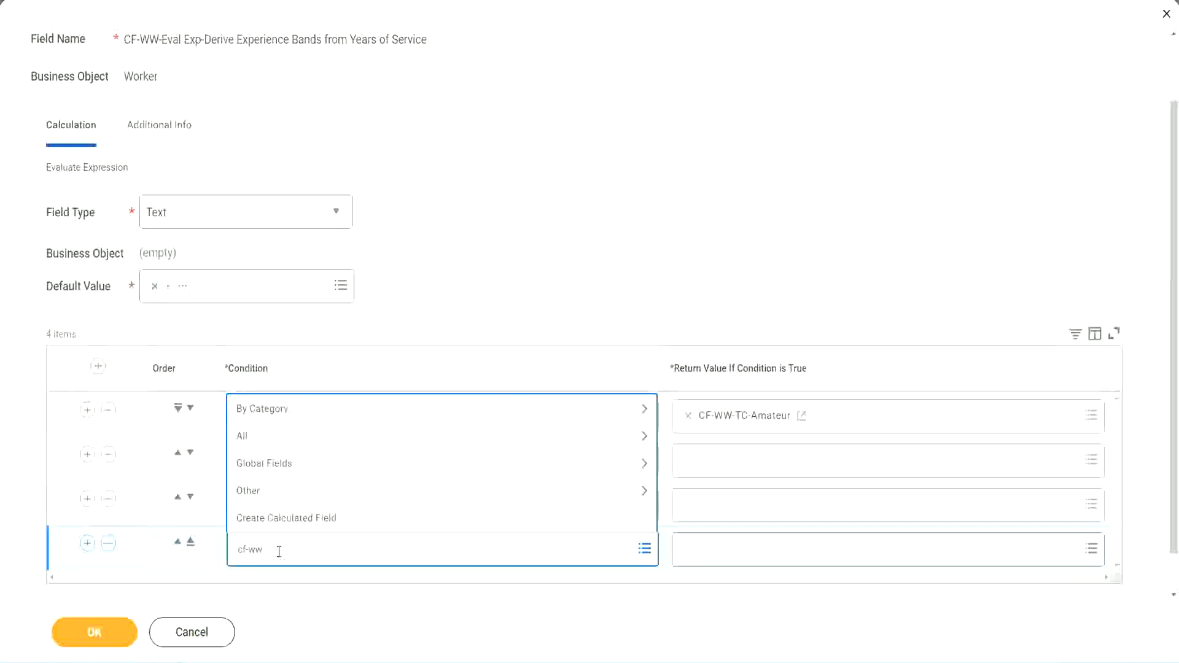
{"action": "type", "text": " tf 31"}
{"action": "key", "text": "Return"}
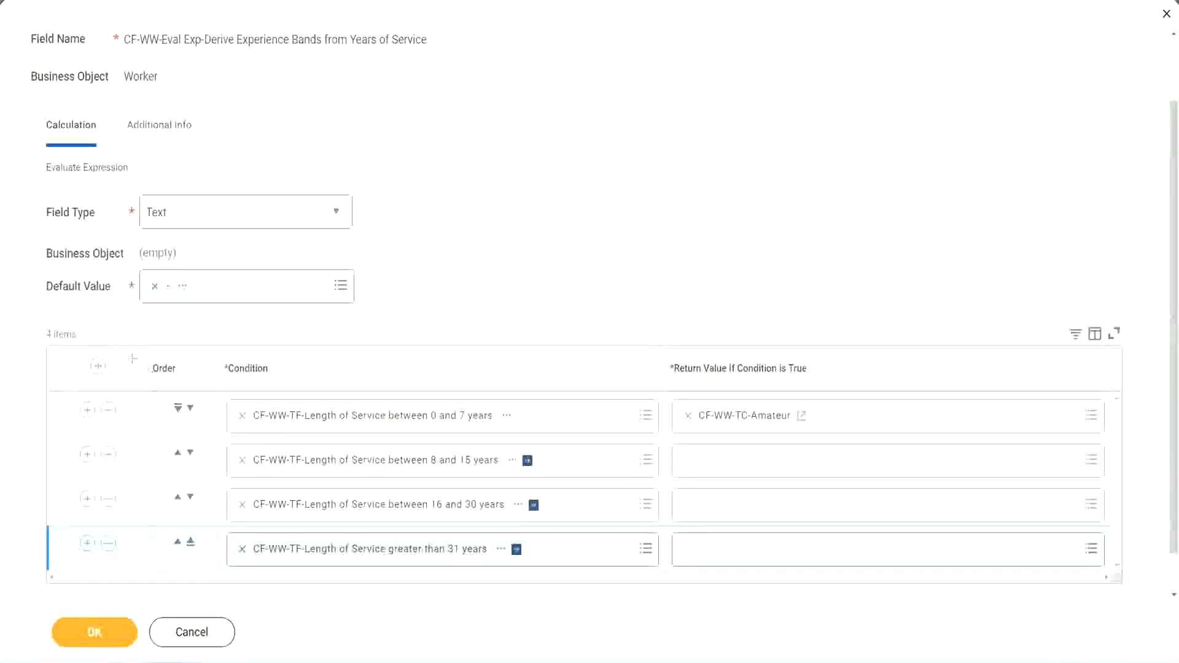
- Move the second condition row above the first and back down again with the order controls
{"action": "left_click_drag", "start_coordinate": [132, 359], "coordinate": [131, 482]}
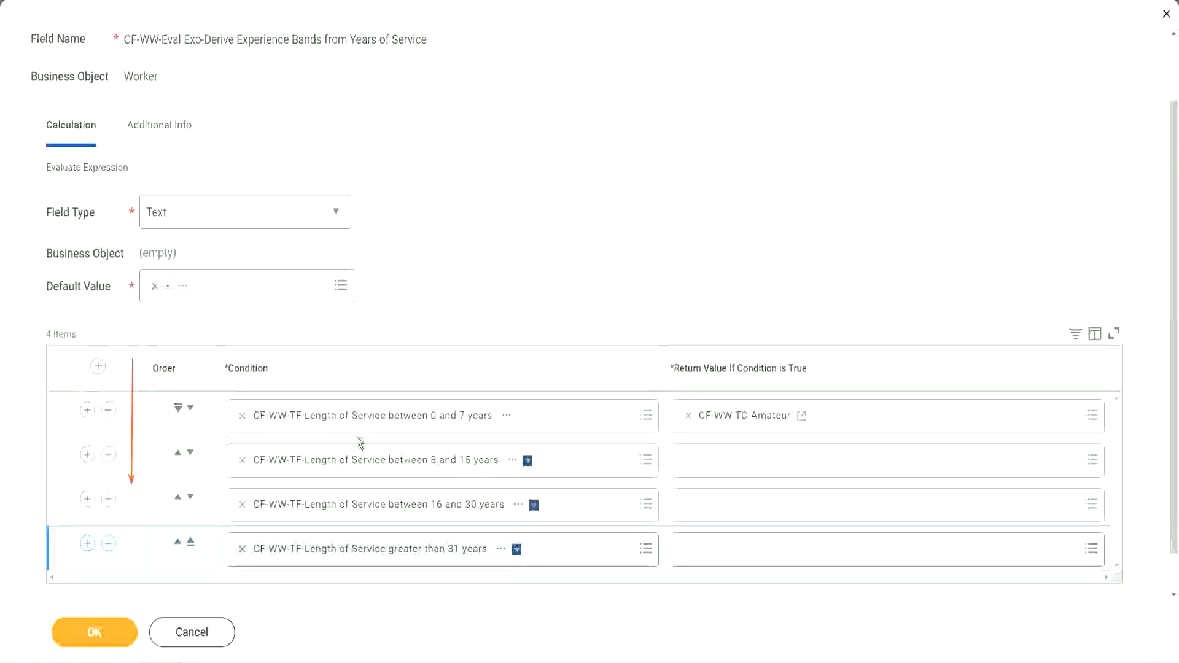
{"action": "left_click", "coordinate": [177, 455]}
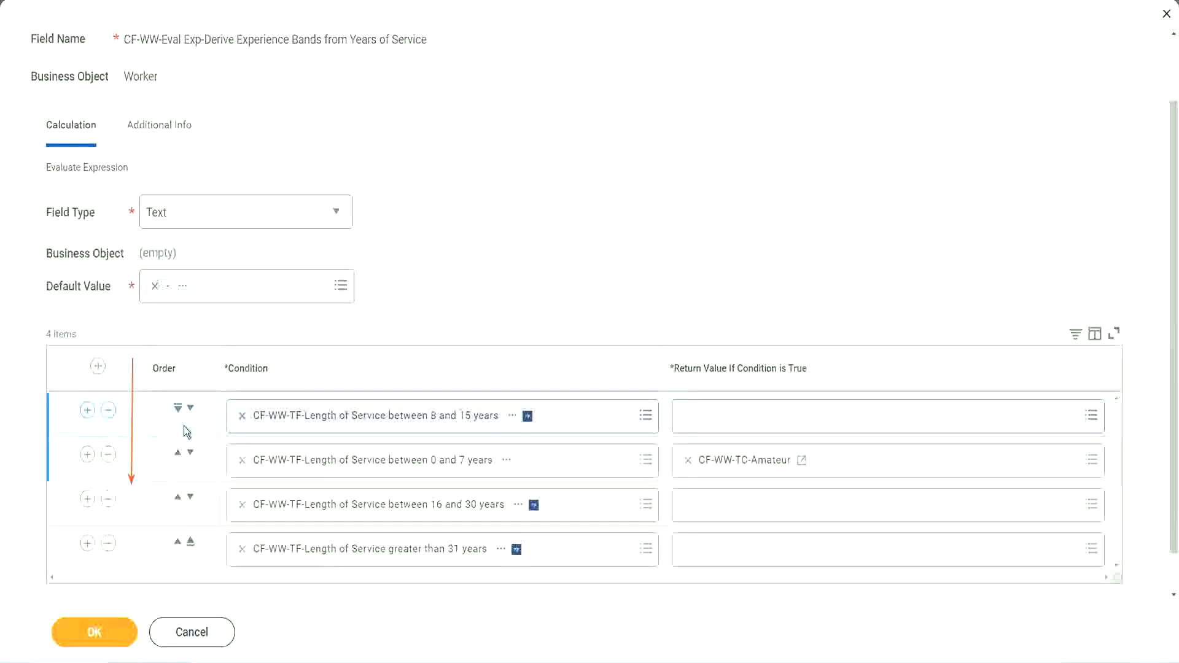
{"action": "left_click", "coordinate": [190, 409]}
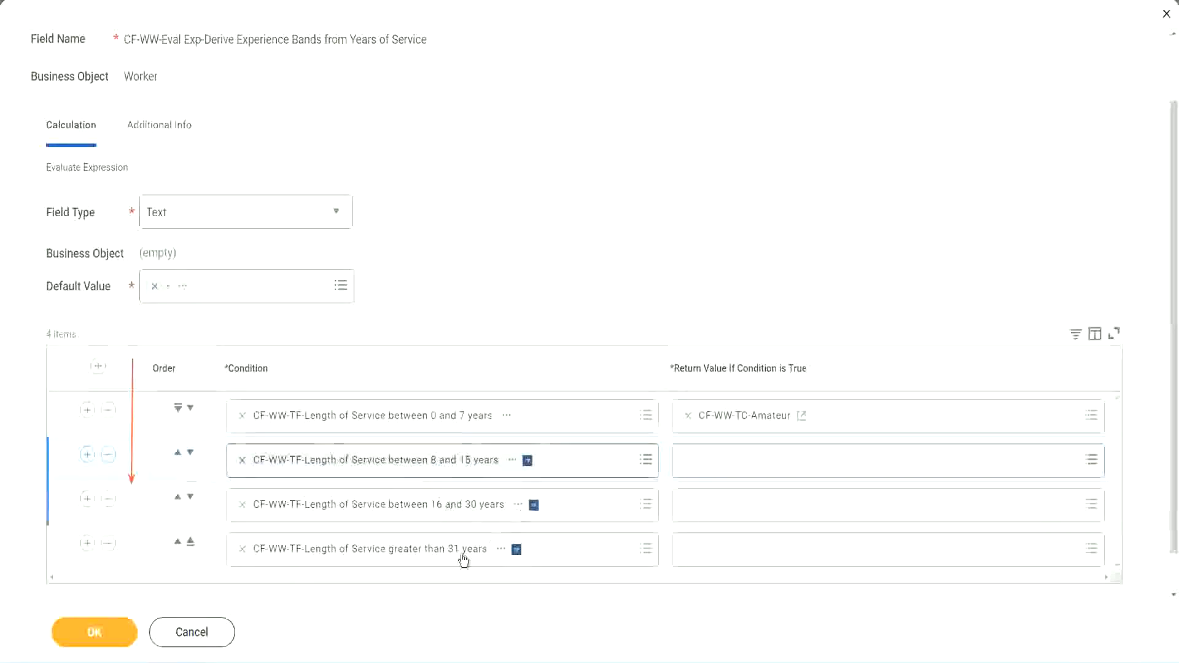
{"action": "left_click", "coordinate": [443, 557]}
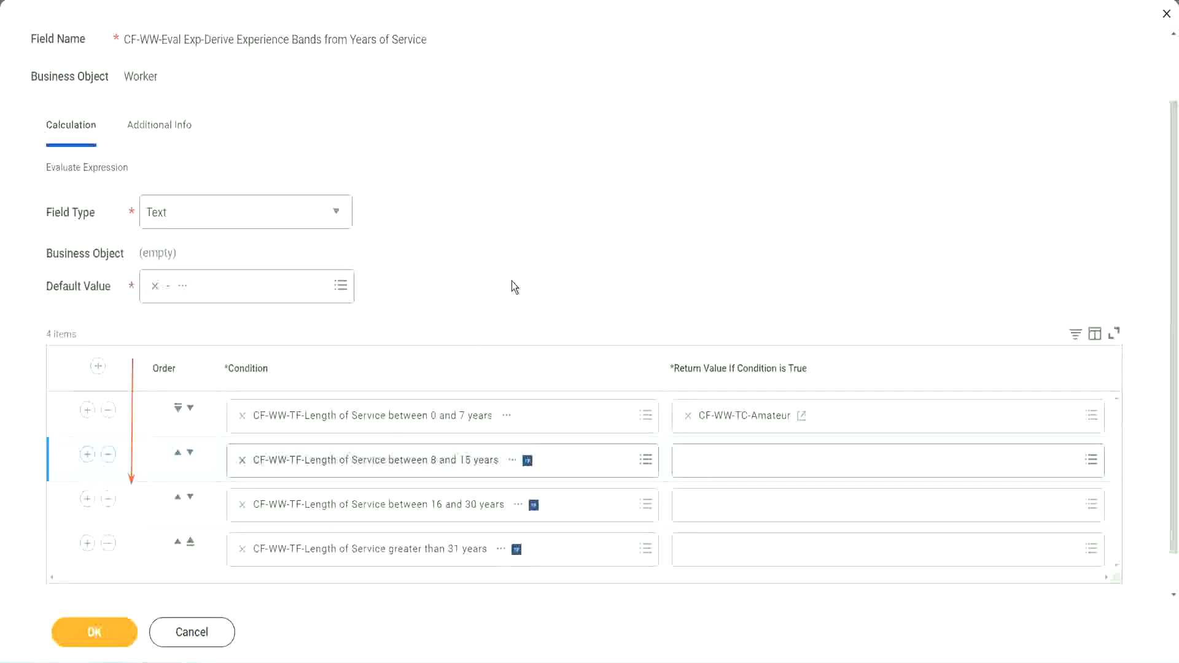
{"action": "left_click", "coordinate": [177, 454]}
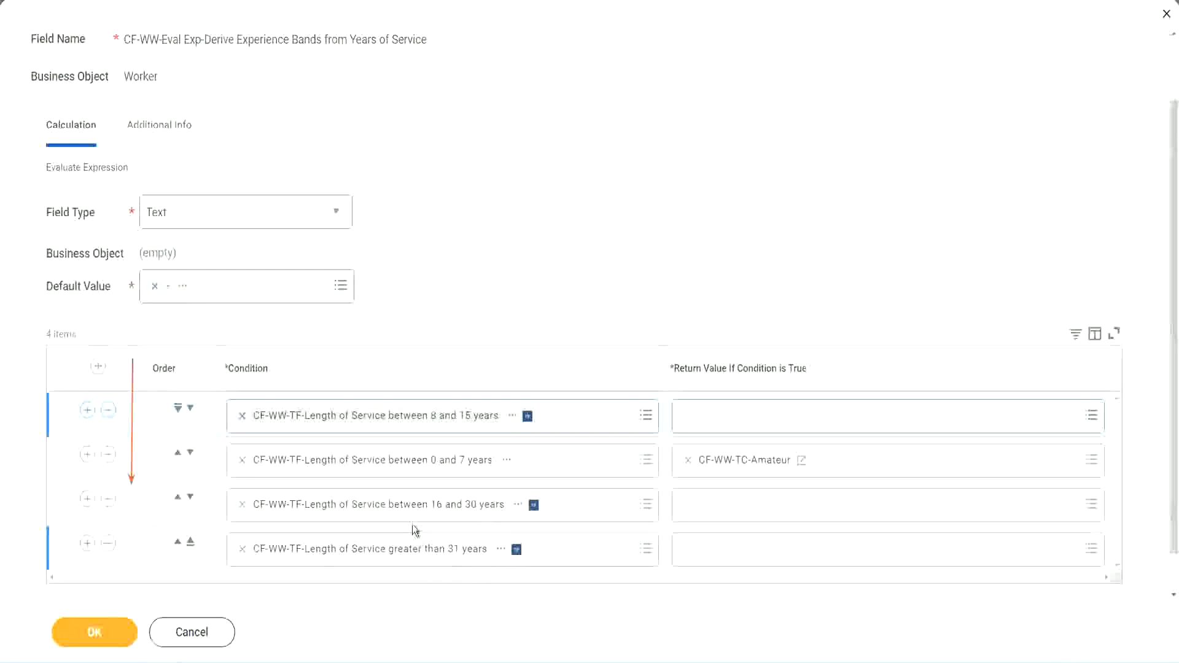
{"action": "right_click", "coordinate": [747, 470]}
{"action": "left_click", "coordinate": [768, 523]}
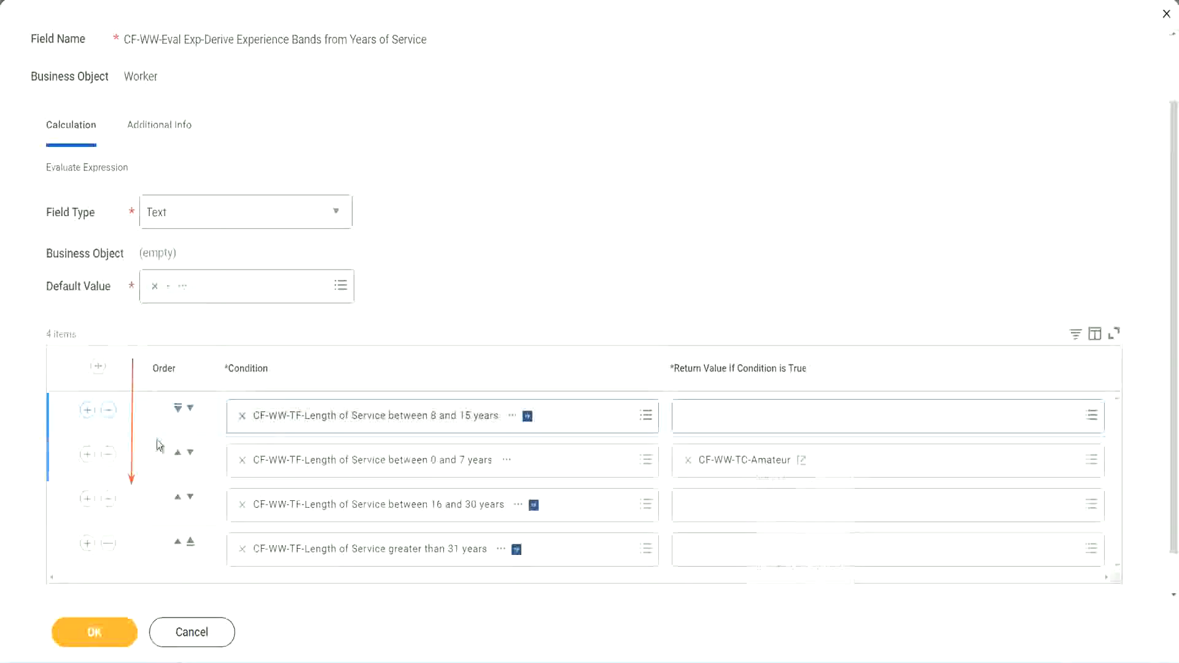
{"action": "left_click", "coordinate": [190, 408]}
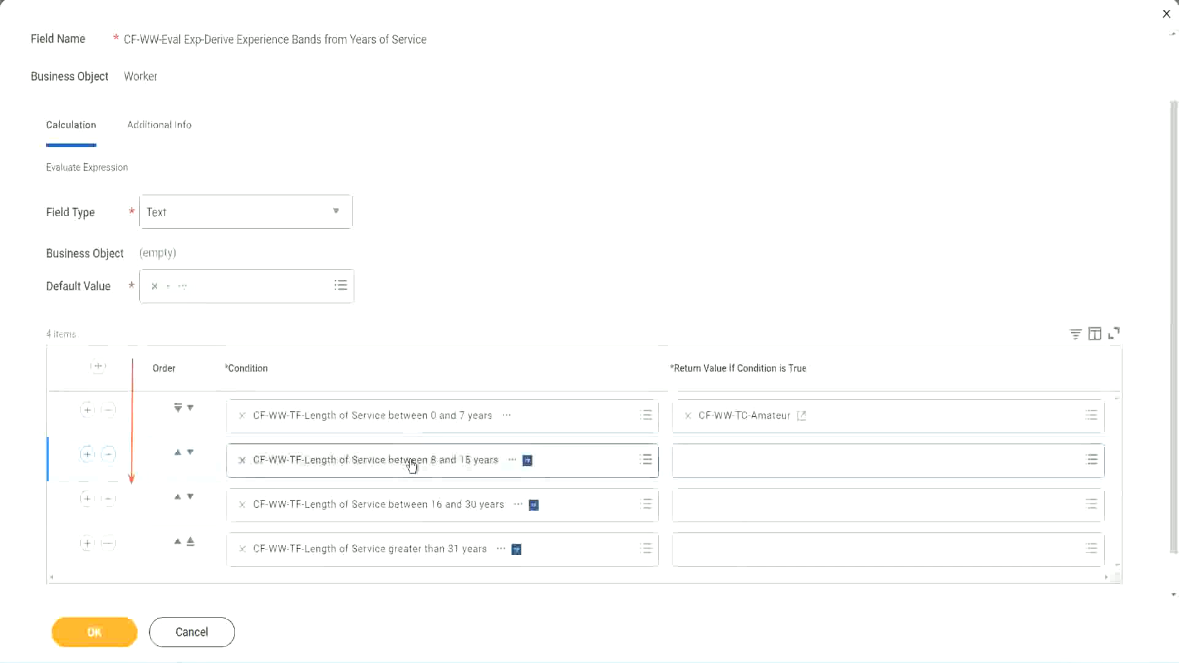
- Create a new calculated field from the second row's return value named CF-WW-TC-Experienced, business object Global, Text Constant function
{"action": "left_click", "coordinate": [687, 460]}
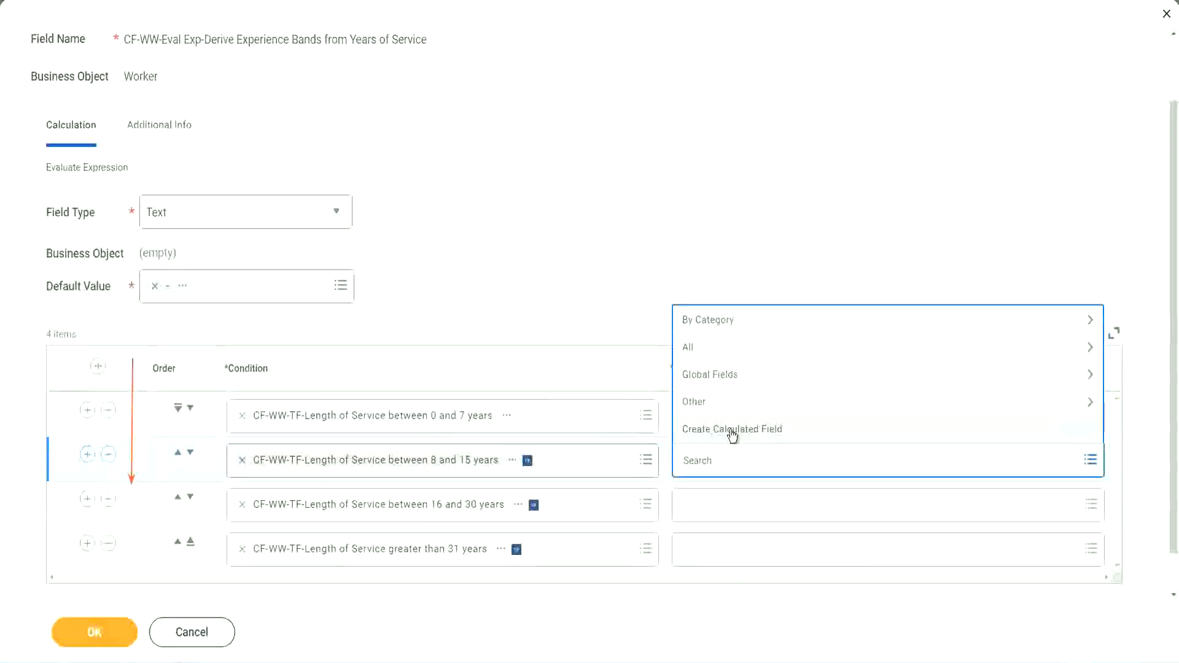
{"action": "left_click", "coordinate": [730, 432]}
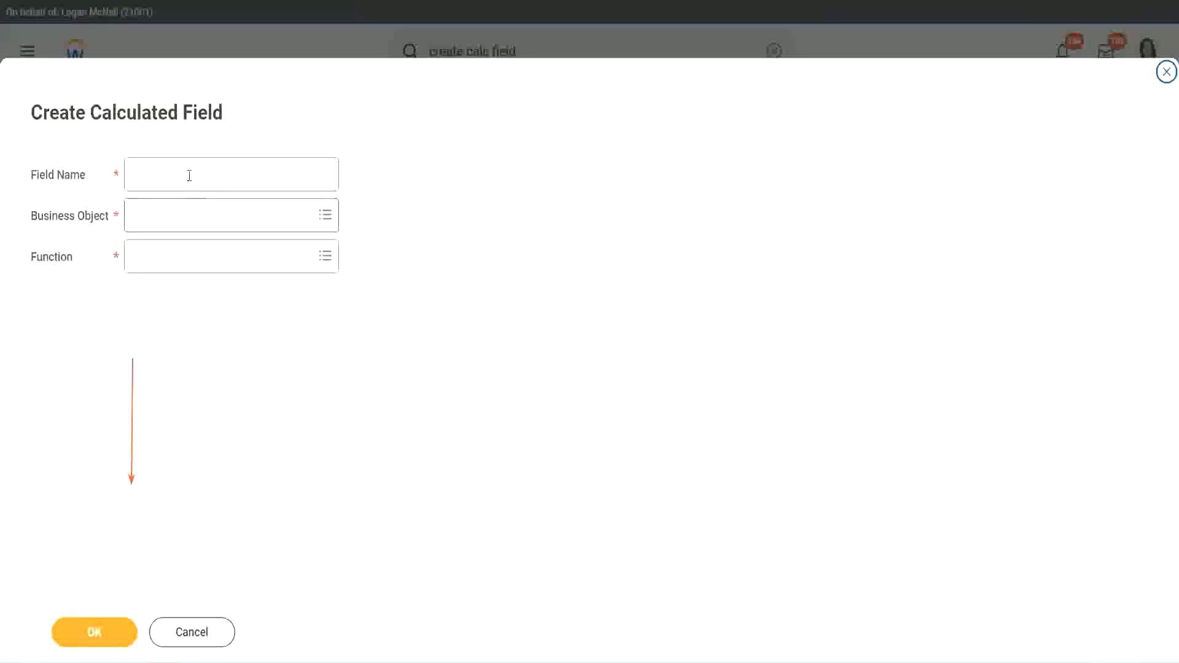
{"action": "left_click", "coordinate": [187, 174]}
{"action": "type", "text": "CF-WW-TC-Amateur"}
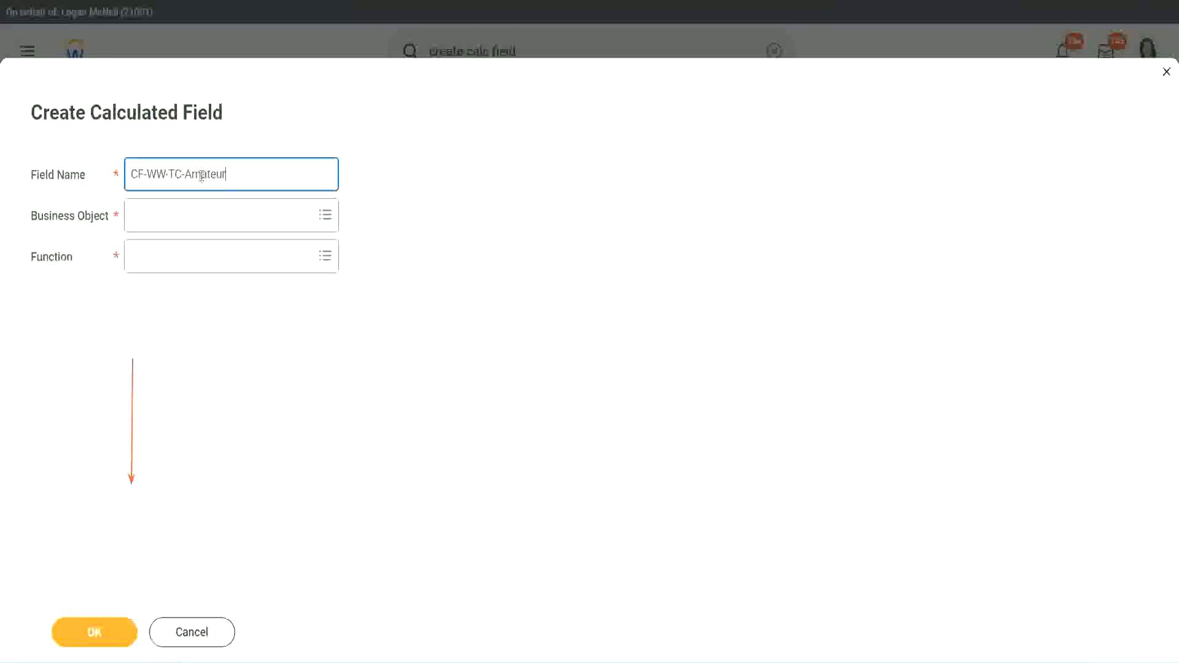
{"action": "double_click", "coordinate": [201, 176]}
{"action": "type", "text": "Experien"}
{"action": "type", "text": "ced"}
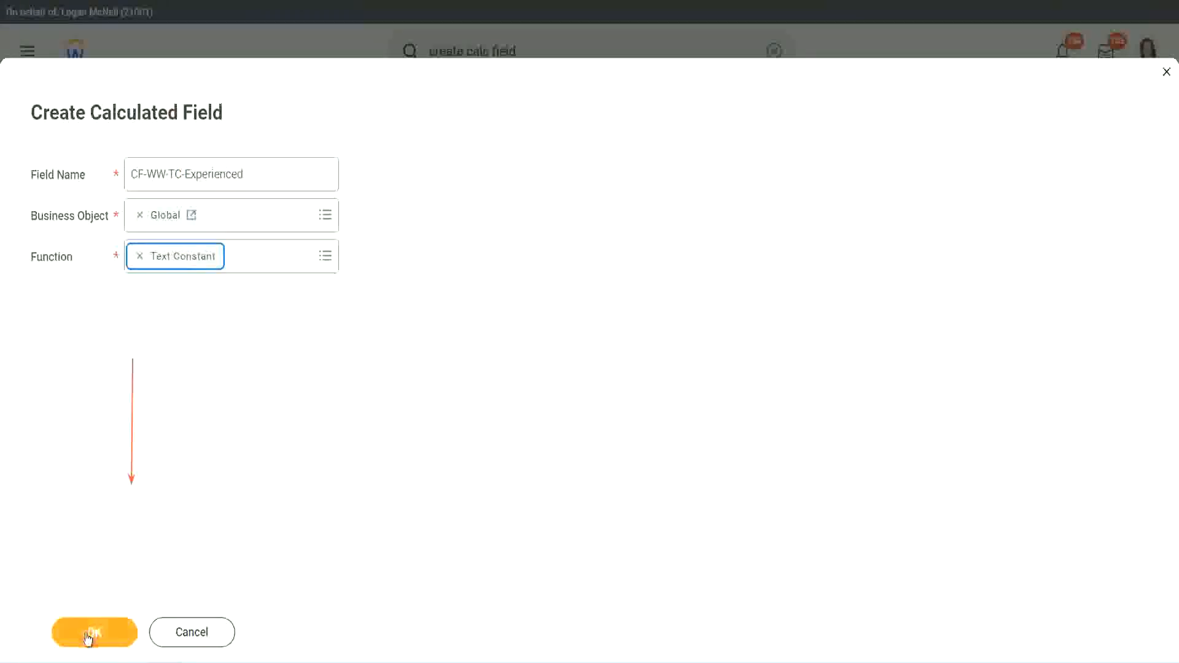
{"action": "left_click", "coordinate": [92, 632]}
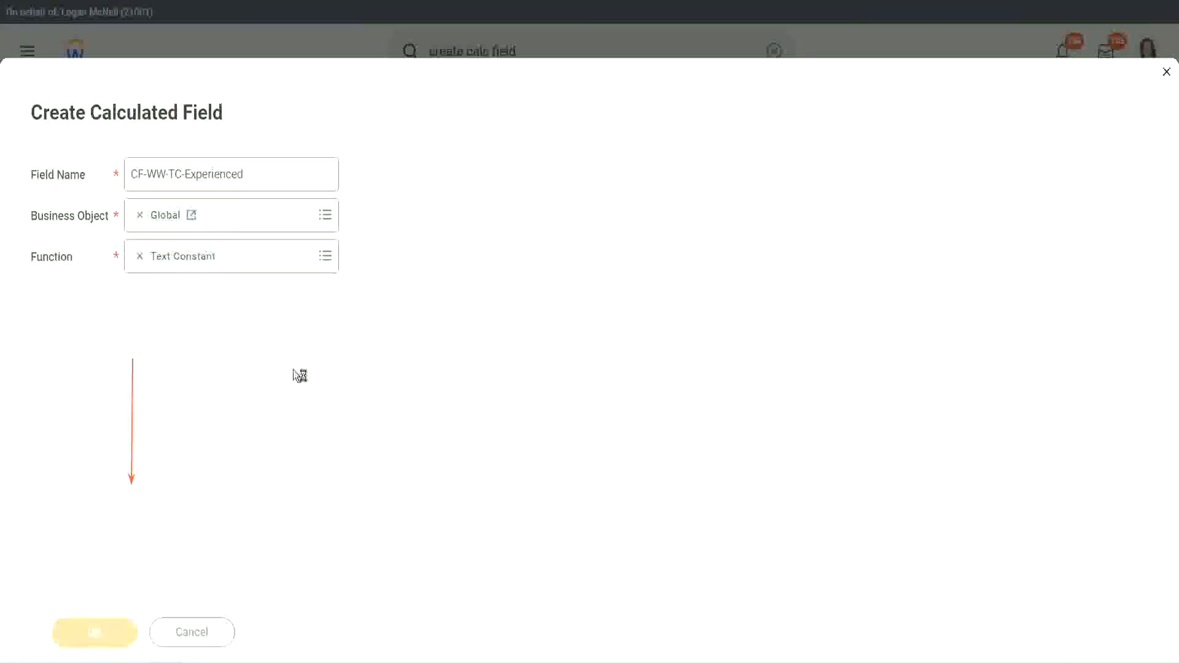
- Set the text constant to Experienced and save it as the second row's return value
{"action": "left_click", "coordinate": [180, 349]}
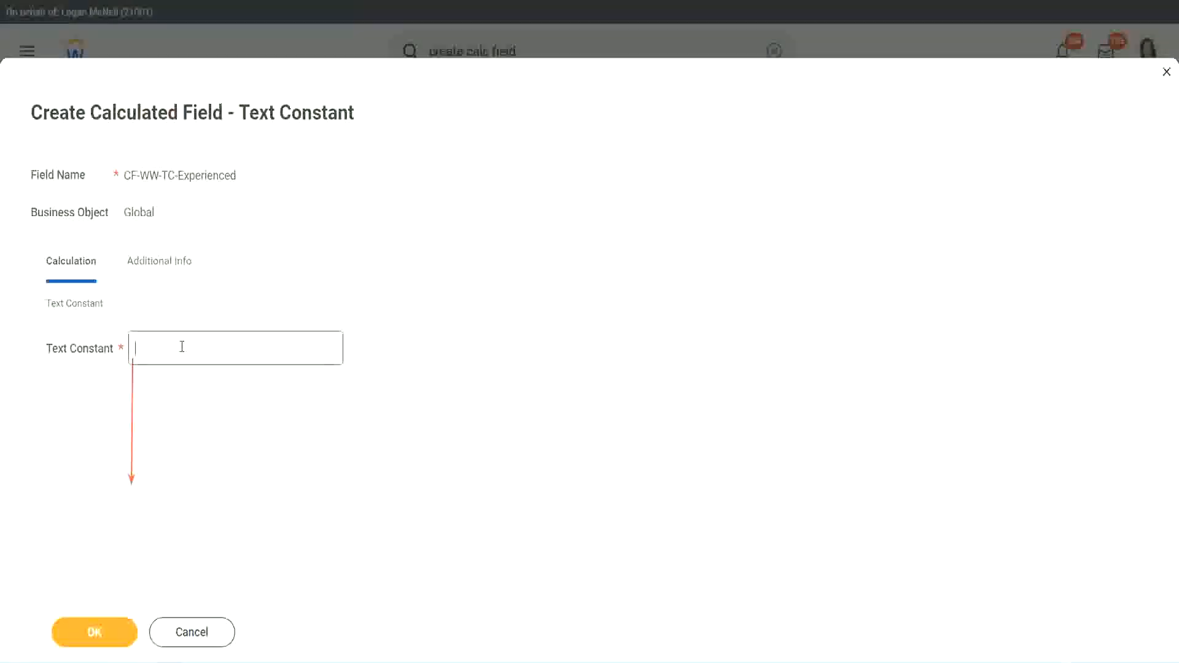
{"action": "type", "text": "Experienced"}
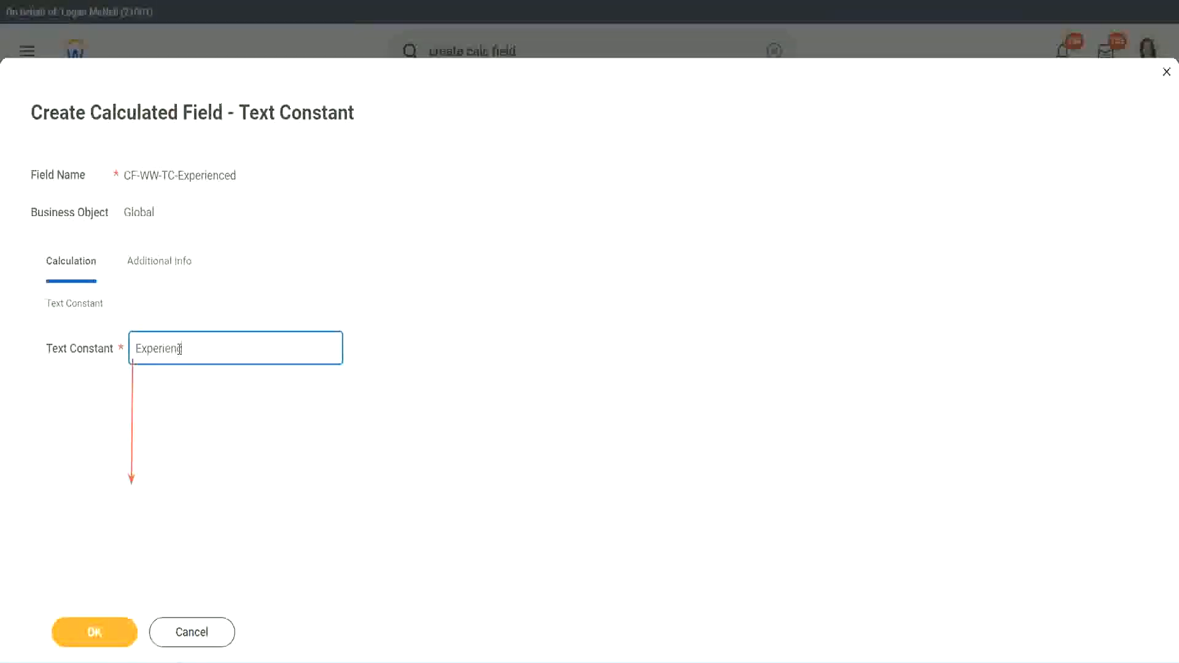
{"action": "left_click", "coordinate": [97, 630]}
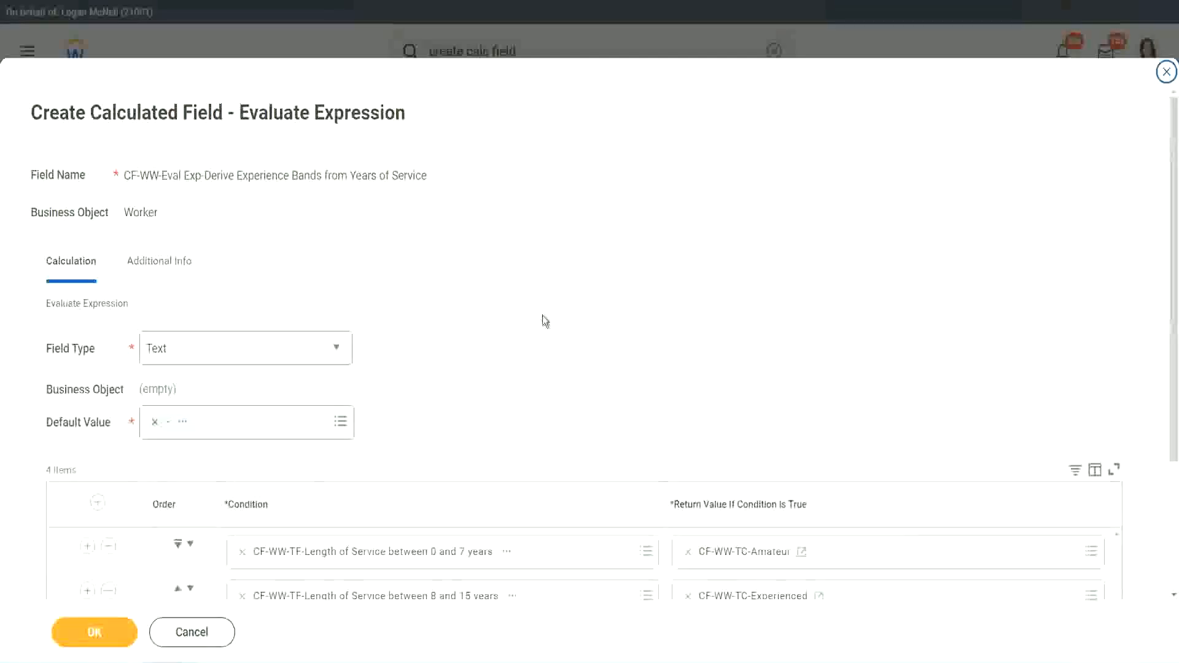
- Start a new calculated field from the third row's return value and paste CF-WW-TC-Amateur as its name
{"action": "scroll", "coordinate": [543, 315], "scroll_direction": "down", "scroll_amount": 2}
{"action": "scroll", "coordinate": [545, 320], "scroll_direction": "down", "scroll_amount": 1}
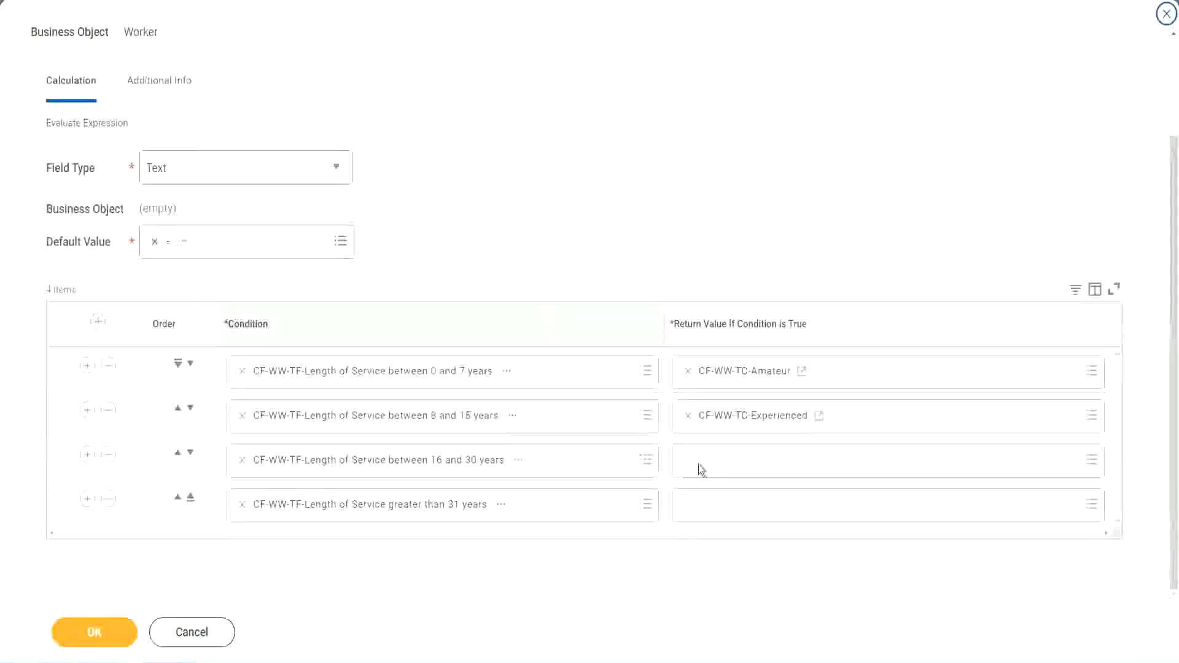
{"action": "left_click", "coordinate": [734, 459]}
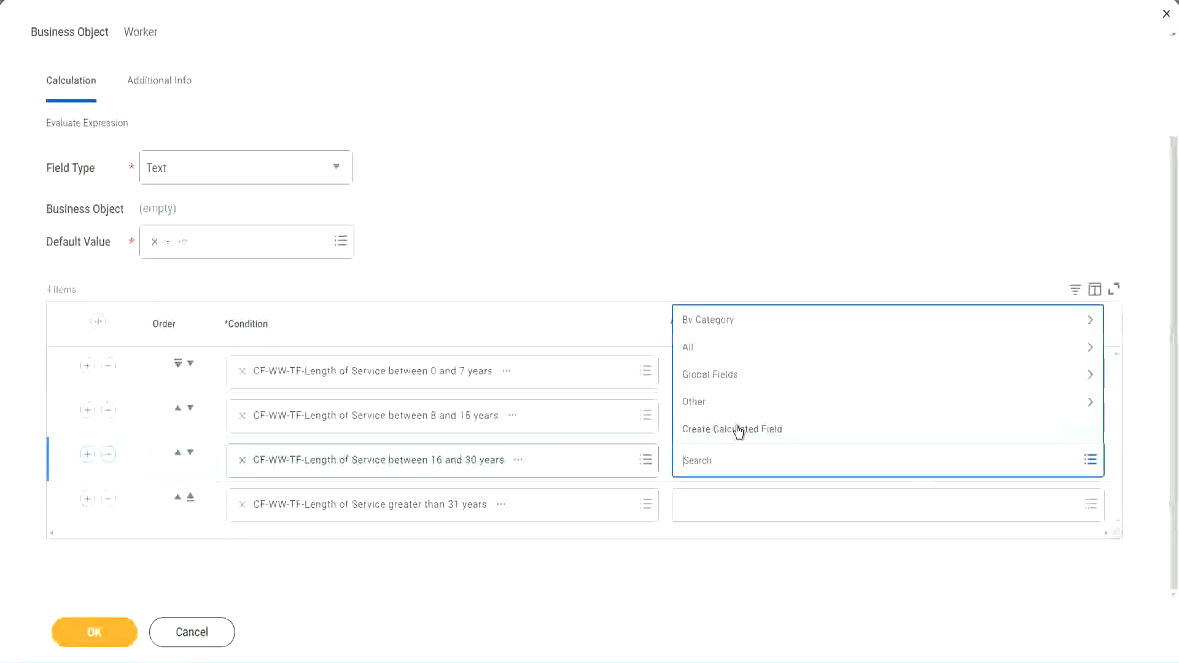
{"action": "left_click", "coordinate": [739, 429]}
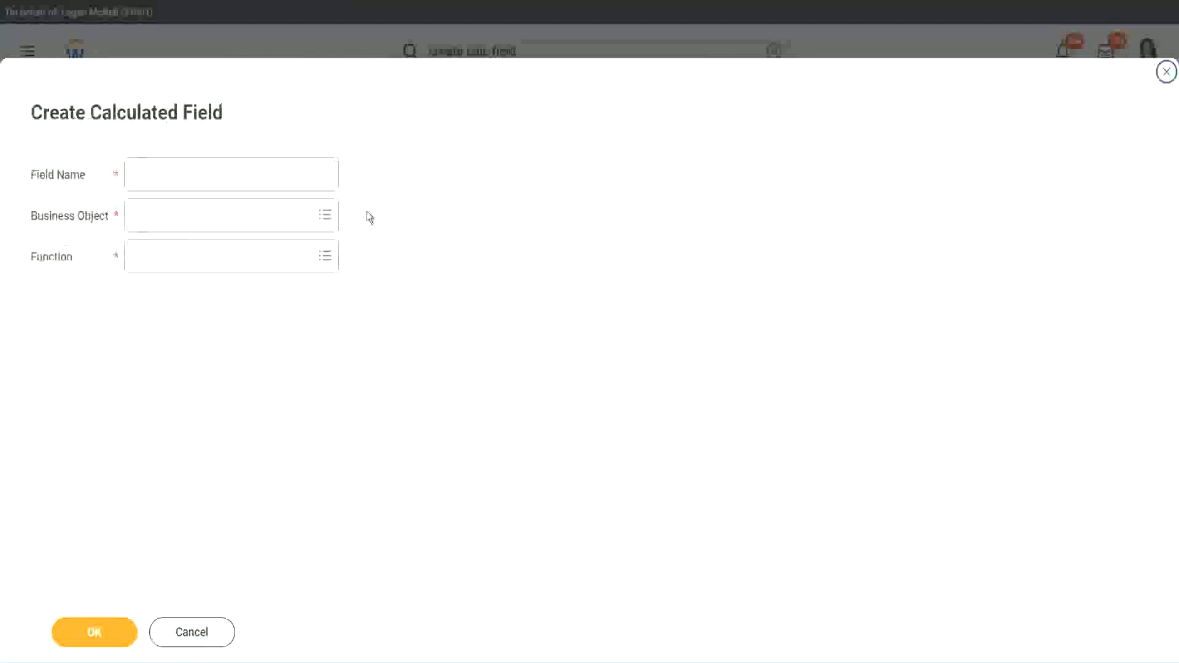
{"action": "left_click", "coordinate": [250, 175]}
{"action": "type", "text": "Z1 WW TC Amount"}
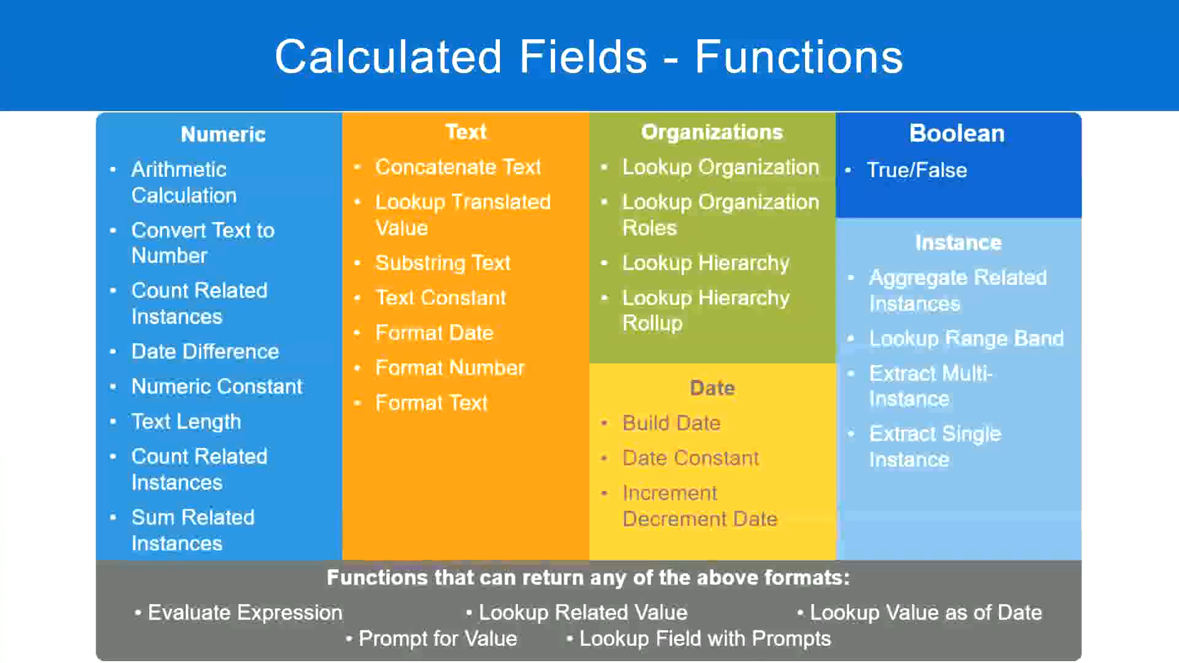
- Check the notes, then name the new field CF-WW-TC-Senior with business object Global and the Text Constant function
{"action": "key", "text": "alt+Tab"}
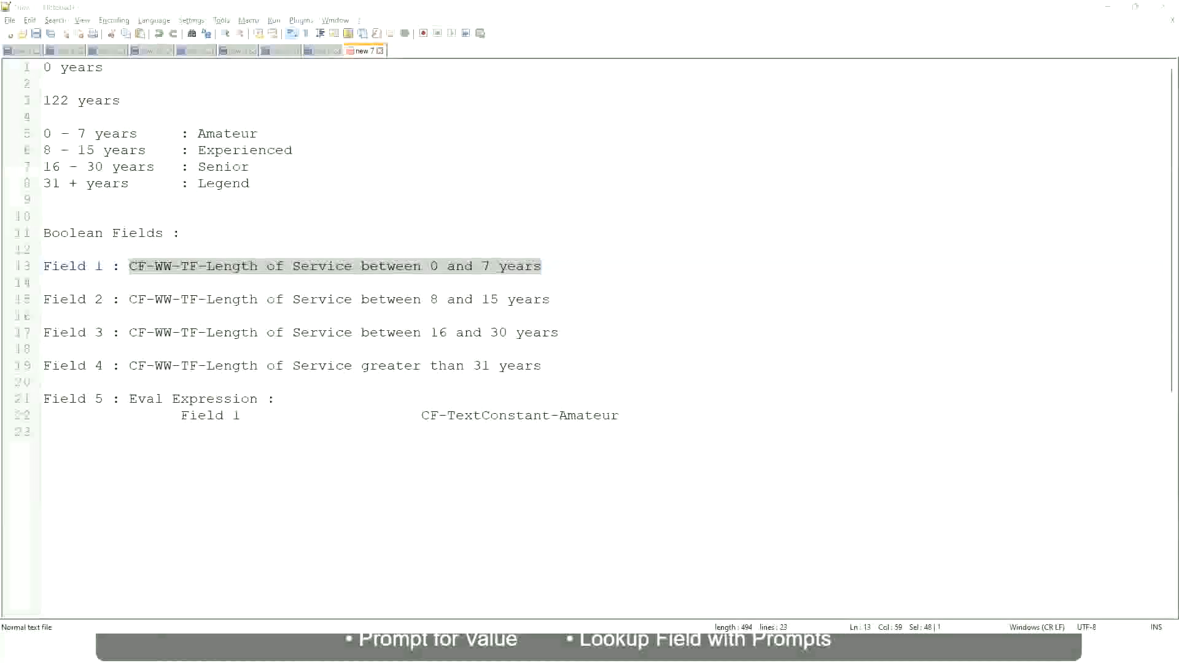
{"action": "key", "text": "alt+Tab"}
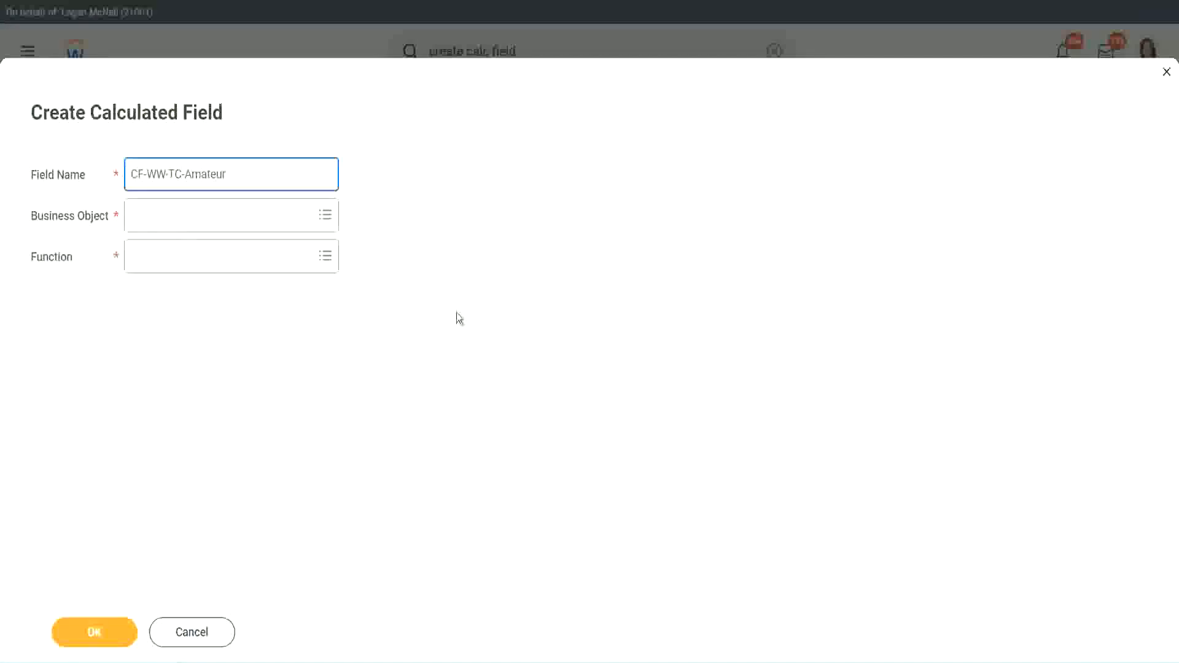
{"action": "left_click", "coordinate": [135, 216]}
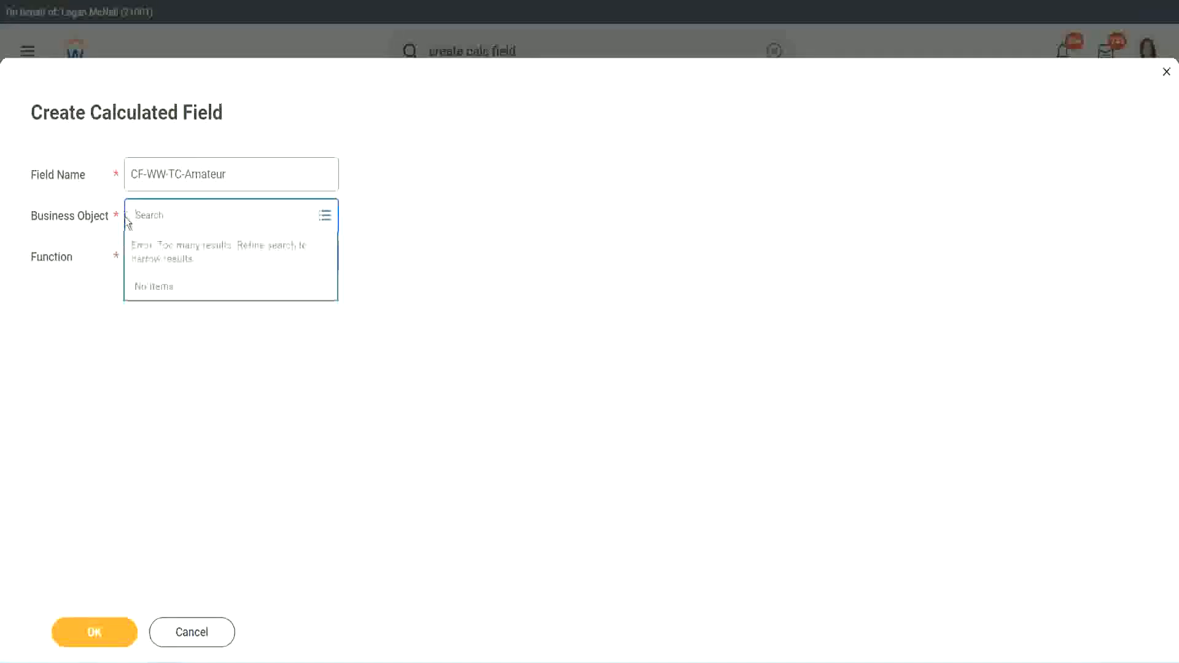
{"action": "type", "text": "global"}
{"action": "key", "text": "Return"}
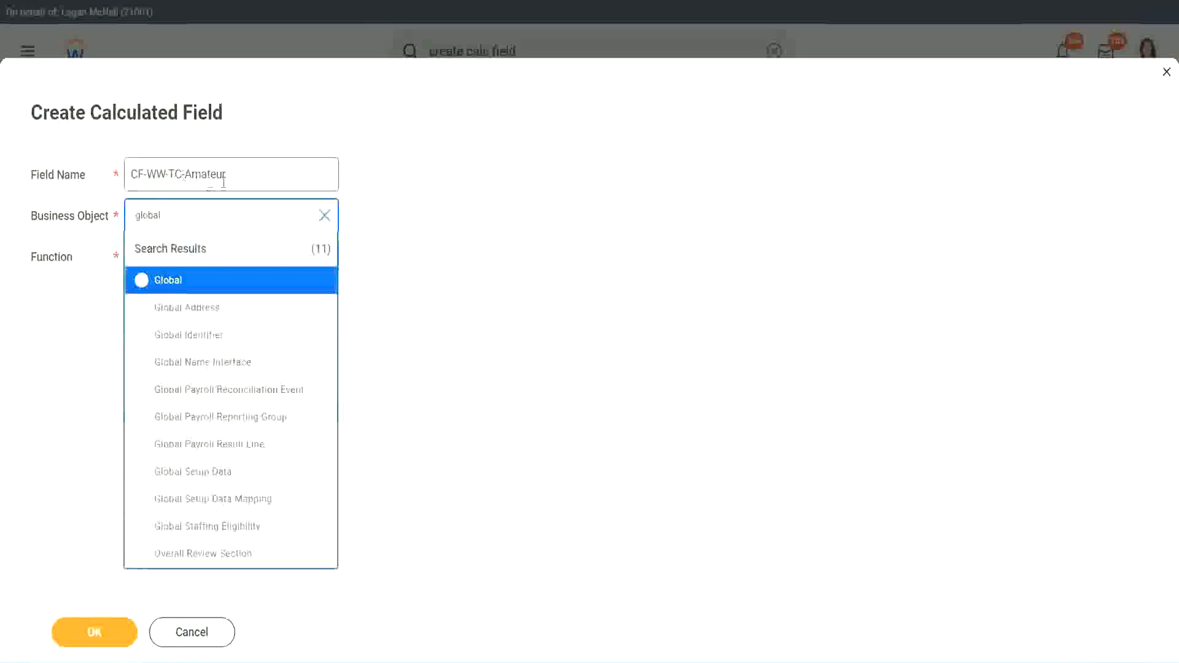
{"action": "left_click", "coordinate": [167, 283]}
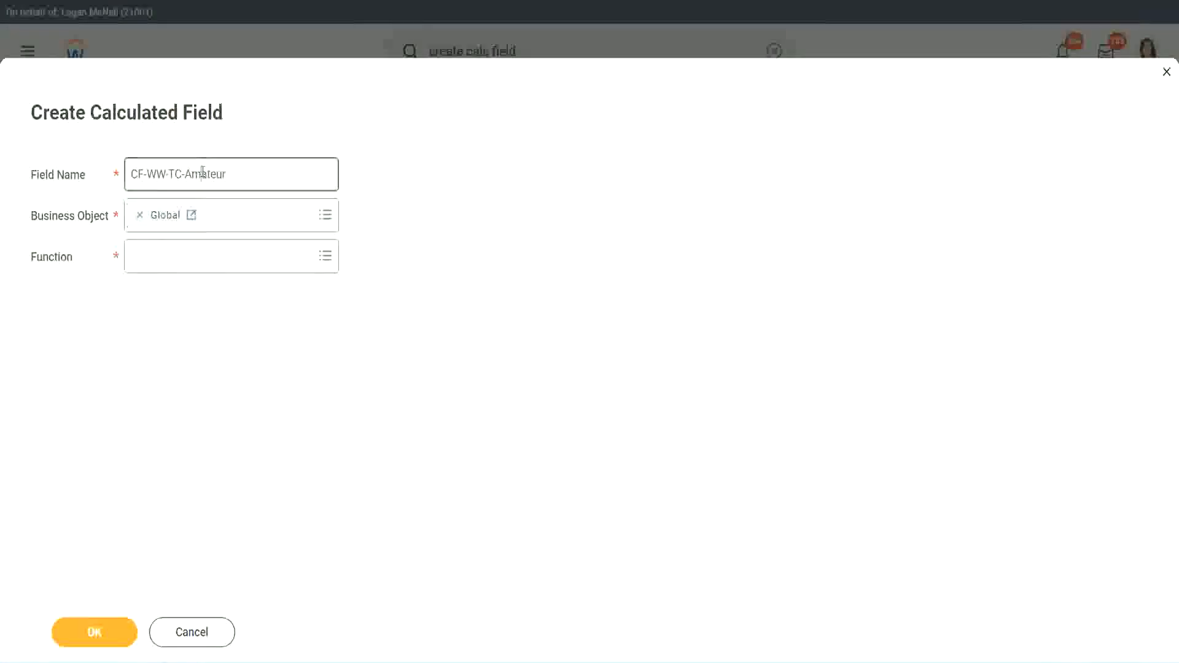
{"action": "double_click", "coordinate": [215, 174]}
{"action": "type", "text": "Senior"}
{"action": "left_click", "coordinate": [189, 267]}
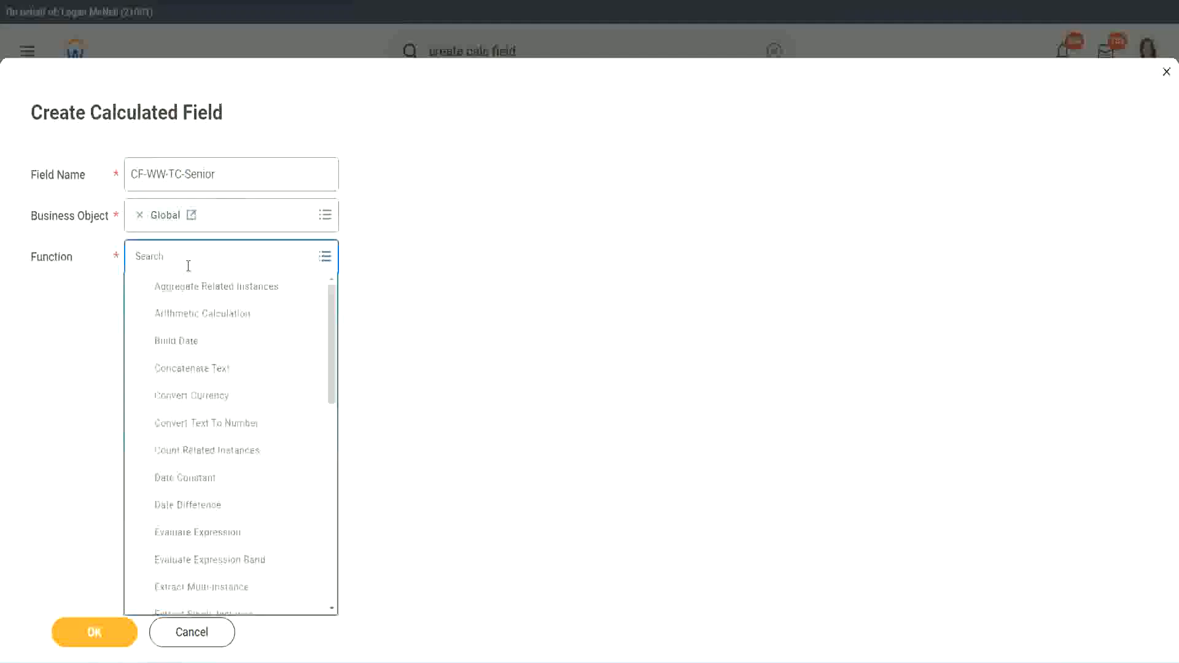
{"action": "type", "text": "tc"}
{"action": "left_click", "coordinate": [186, 310]}
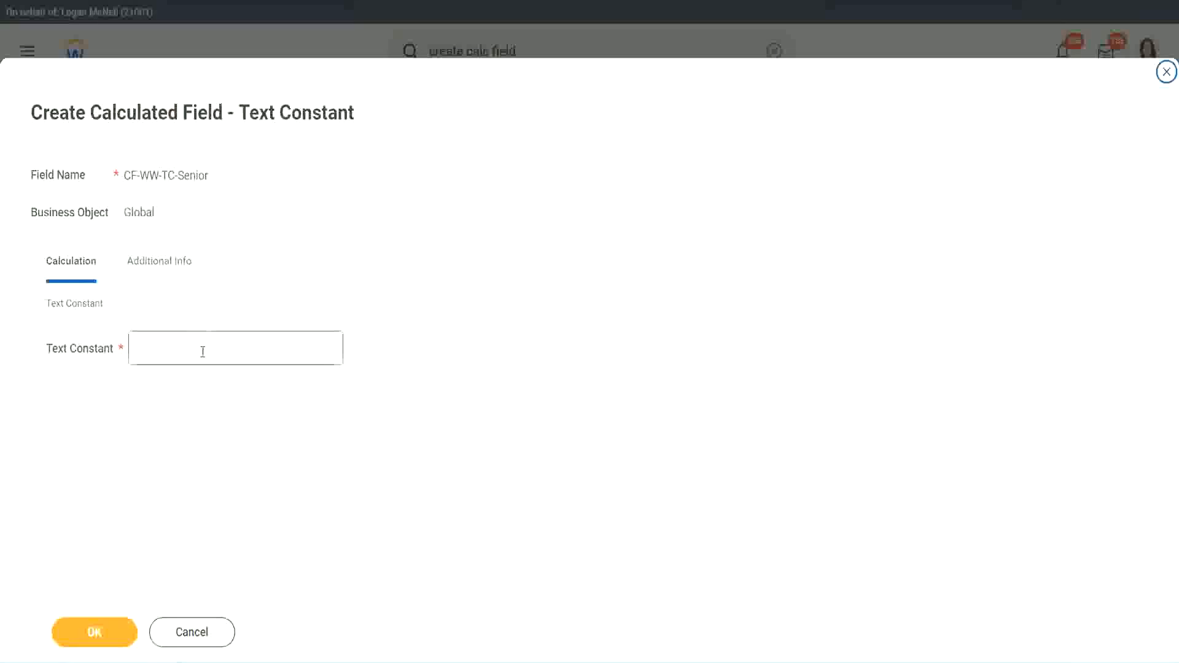
- Set the text constant to Senior and save it as the third row's return value
{"action": "left_click", "coordinate": [199, 345]}
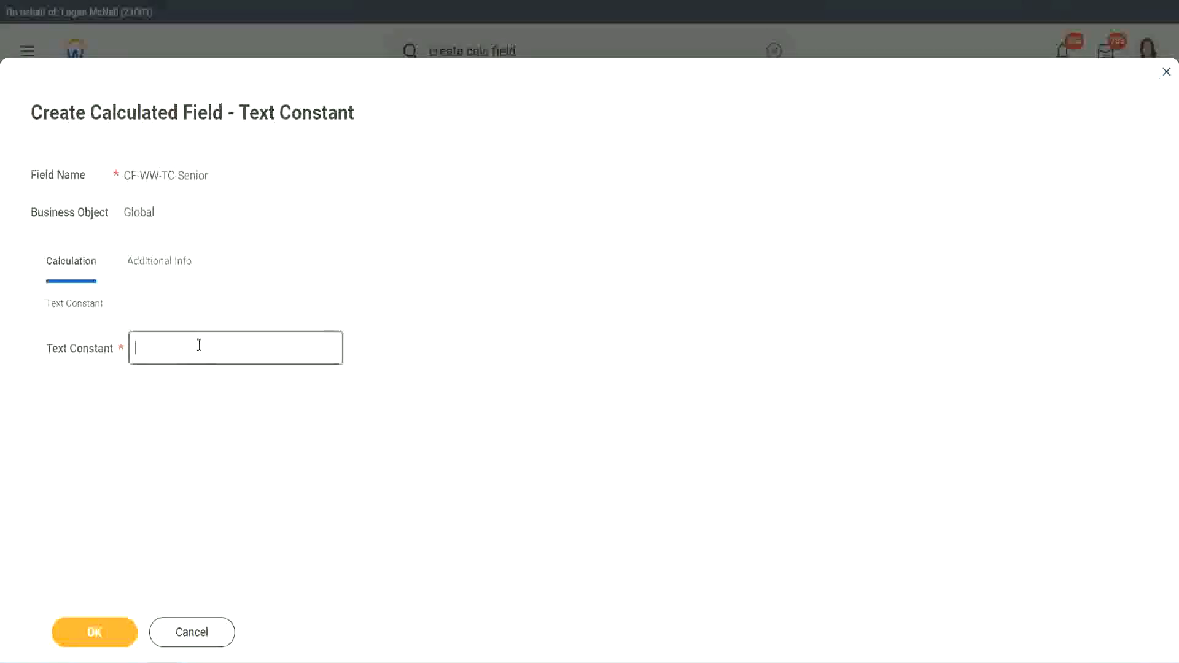
{"action": "type", "text": "Senior"}
{"action": "left_click", "coordinate": [117, 642]}
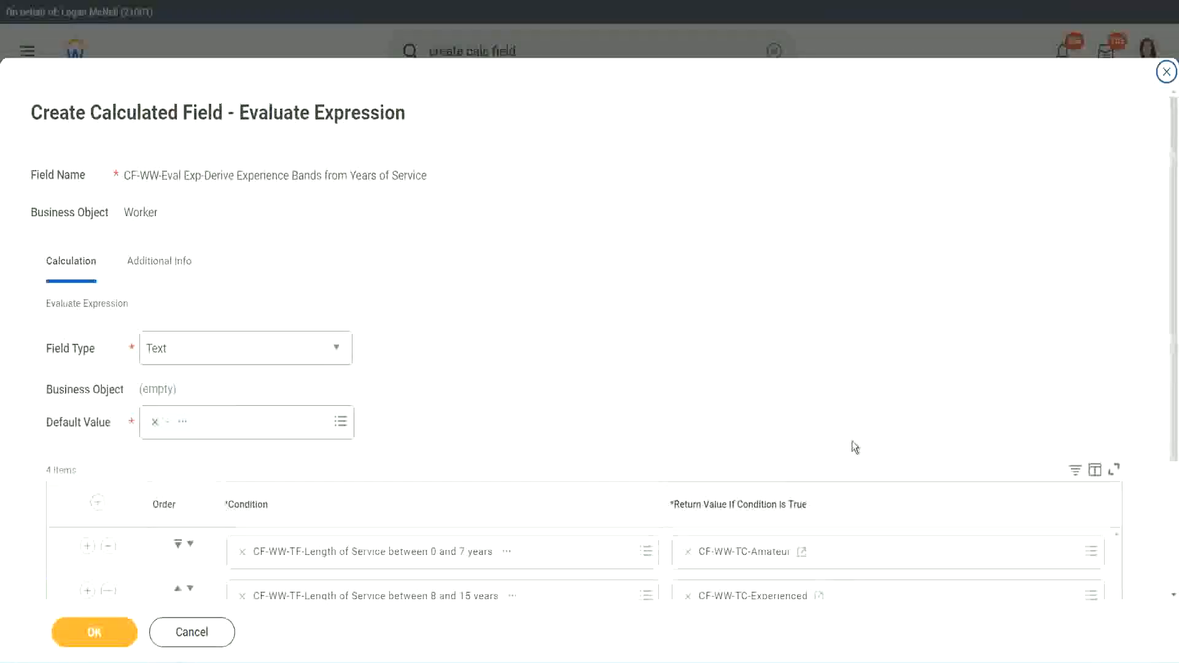
- Start a new calculated field from the fourth row's return value and name it CF-WW-TC-Legend
{"action": "scroll", "coordinate": [829, 489], "scroll_direction": "down", "scroll_amount": 3}
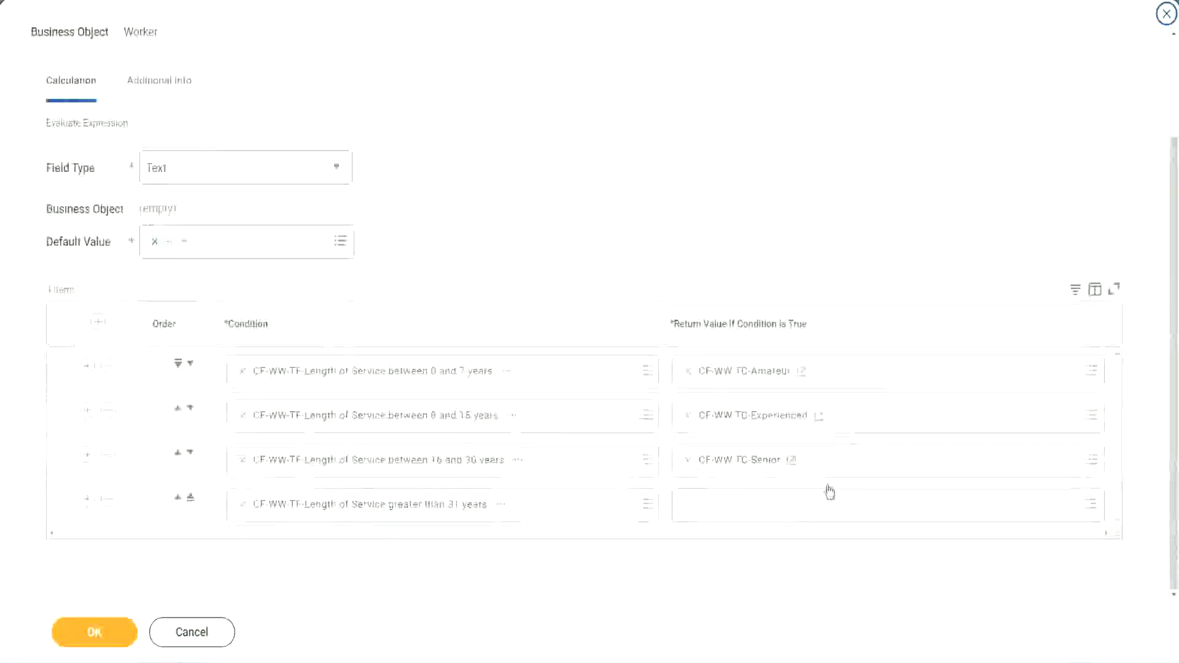
{"action": "right_click", "coordinate": [719, 470]}
{"action": "left_click", "coordinate": [740, 530]}
{"action": "left_click", "coordinate": [720, 513]}
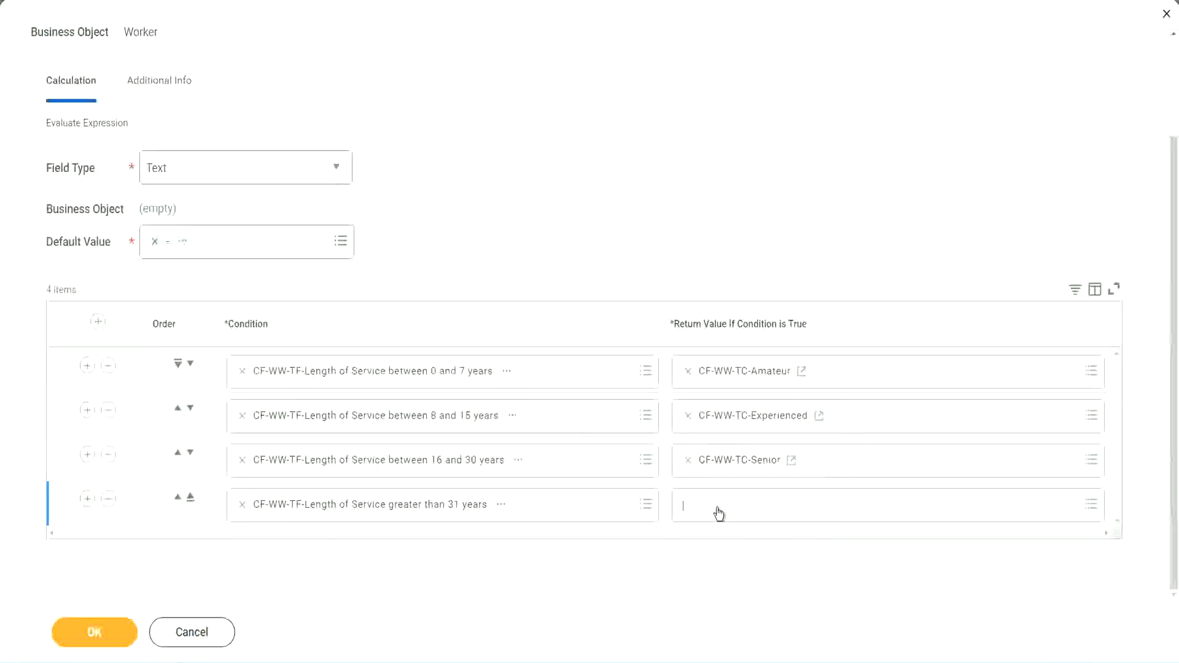
{"action": "left_click", "coordinate": [729, 477]}
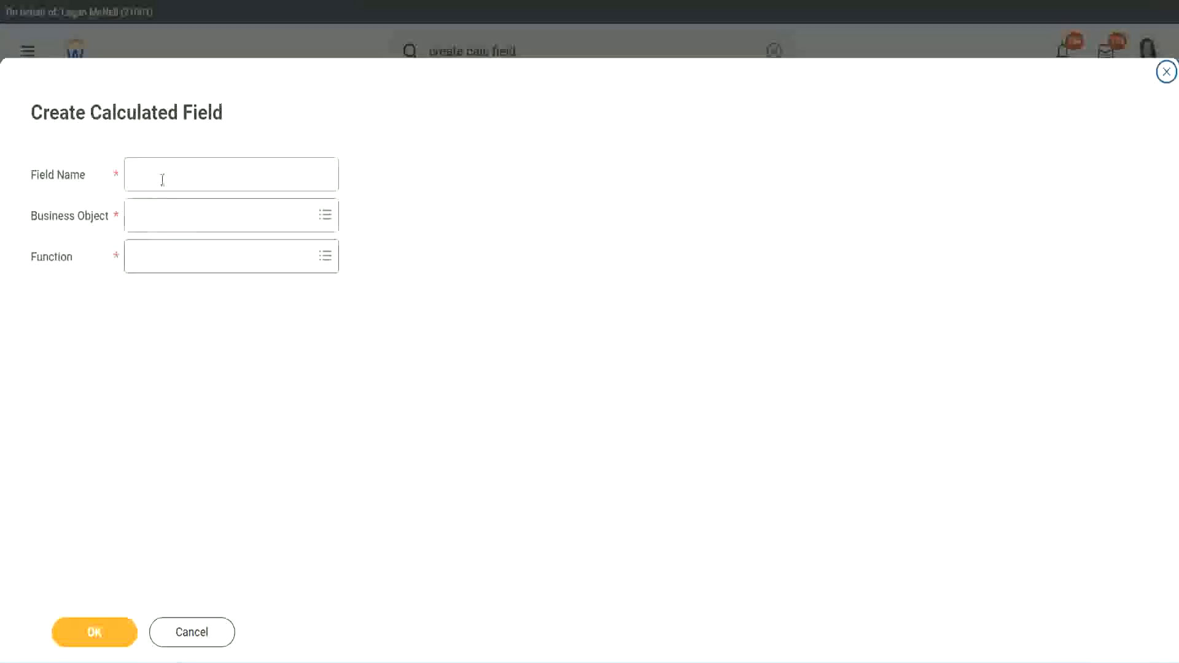
{"action": "left_click", "coordinate": [163, 179]}
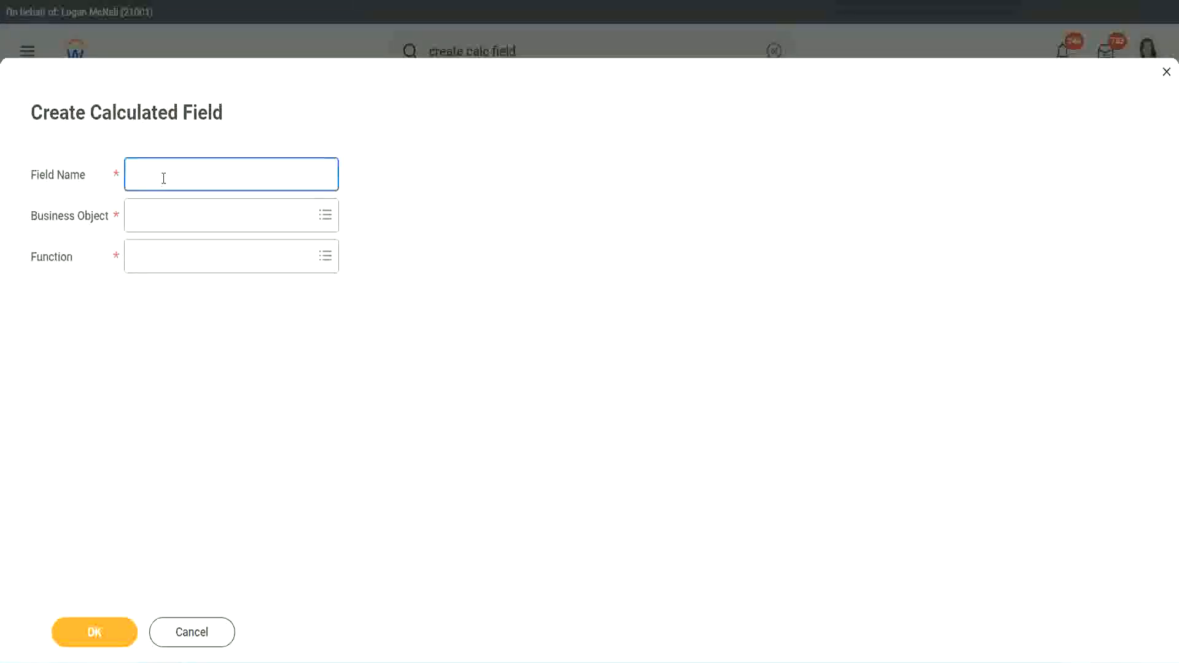
{"action": "key", "text": "ctrl+v"}
{"action": "double_click", "coordinate": [199, 174]}
{"action": "type", "text": "Legen"}
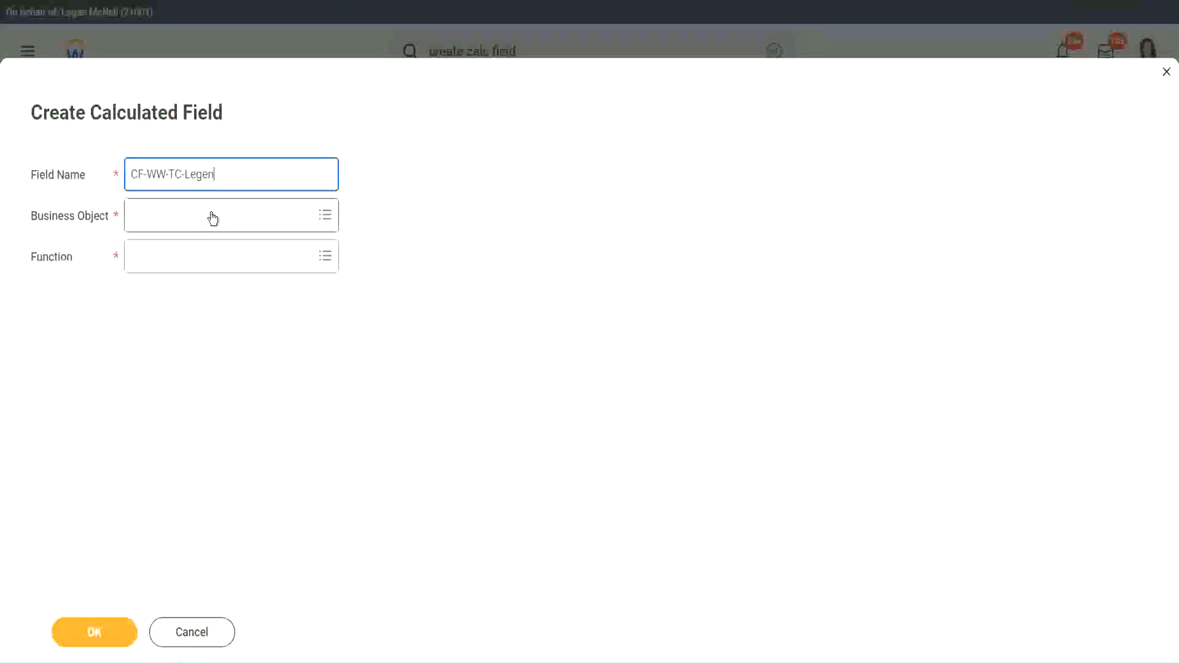
- Set the new field's business object to Global and its function to Text Constant
{"action": "left_click", "coordinate": [166, 225]}
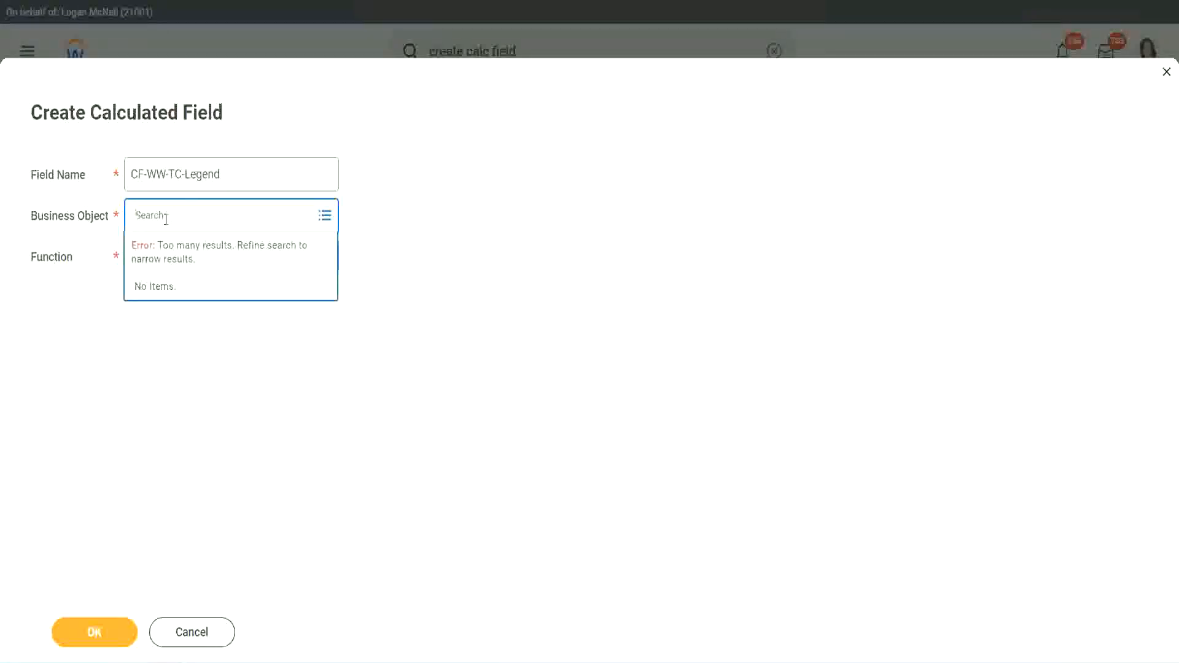
{"action": "type", "text": "Global"}
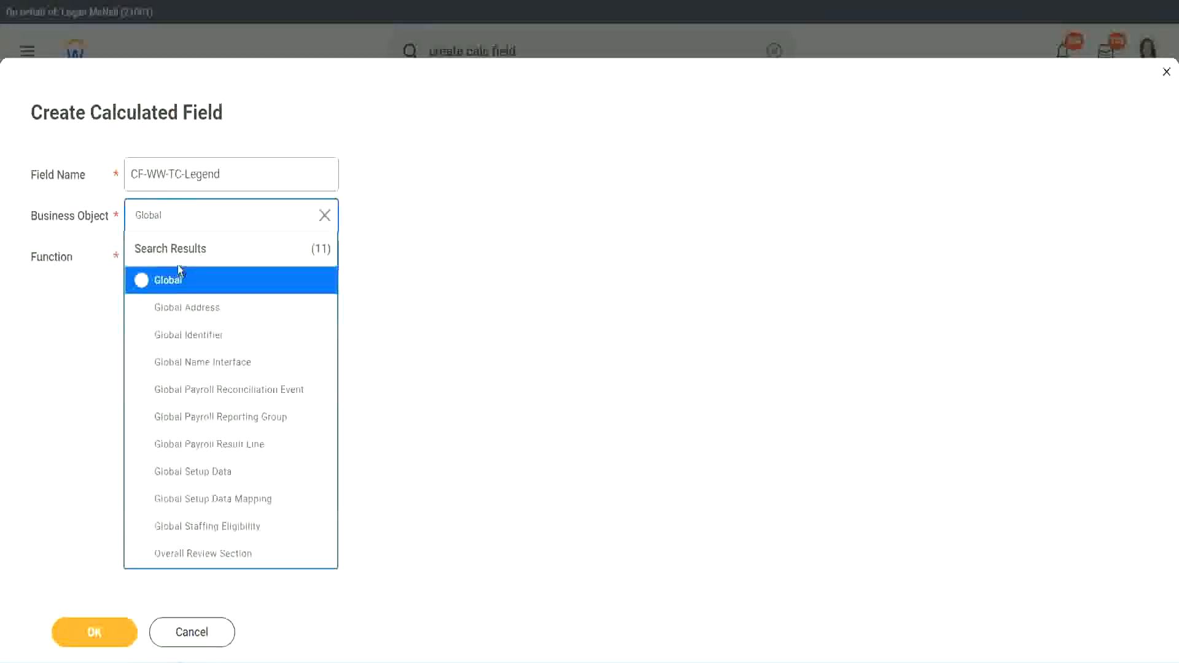
{"action": "left_click", "coordinate": [173, 281]}
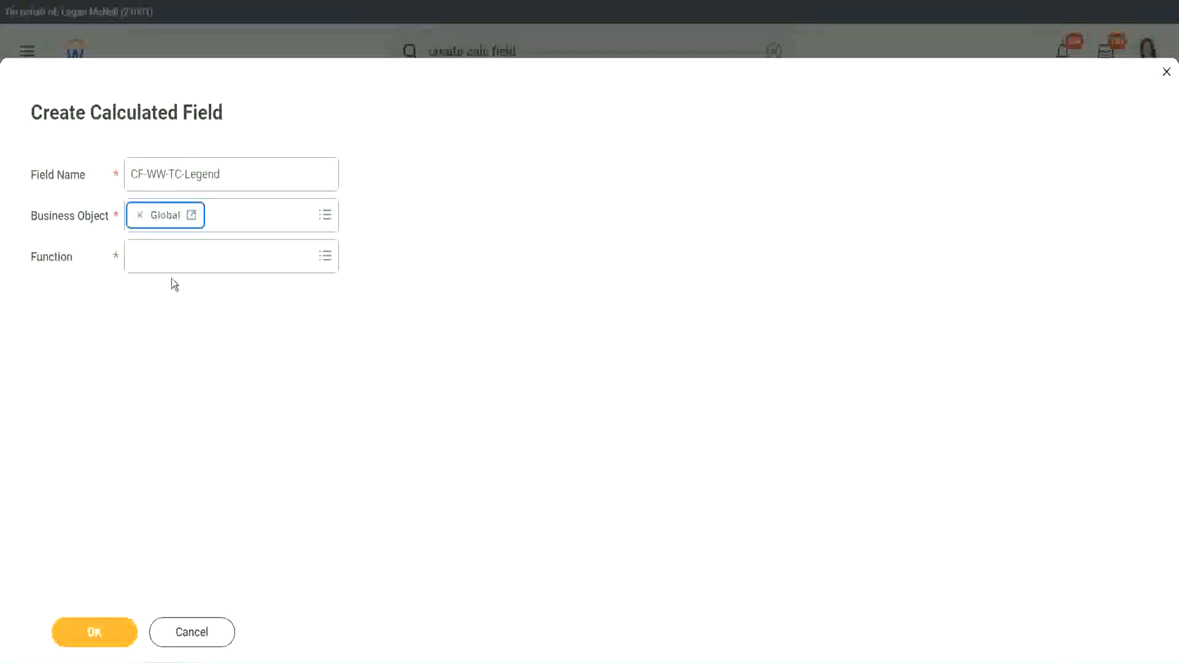
{"action": "left_click", "coordinate": [170, 255]}
{"action": "type", "text": "tc"}
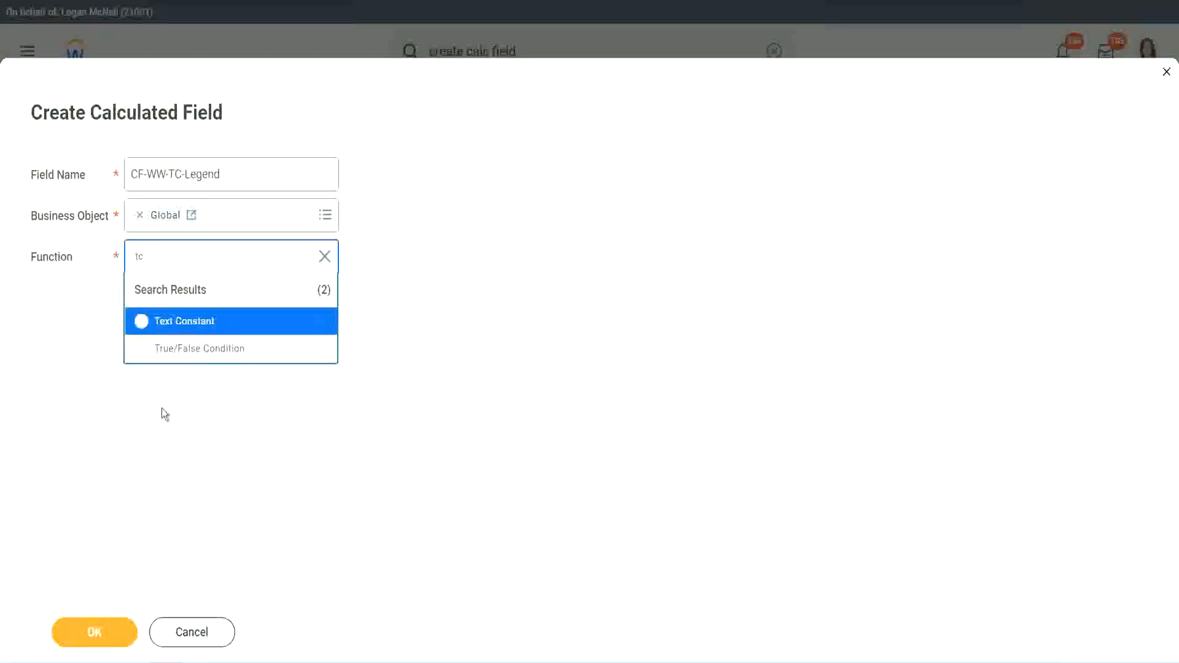
{"action": "left_click", "coordinate": [227, 325]}
{"action": "left_click", "coordinate": [87, 633]}
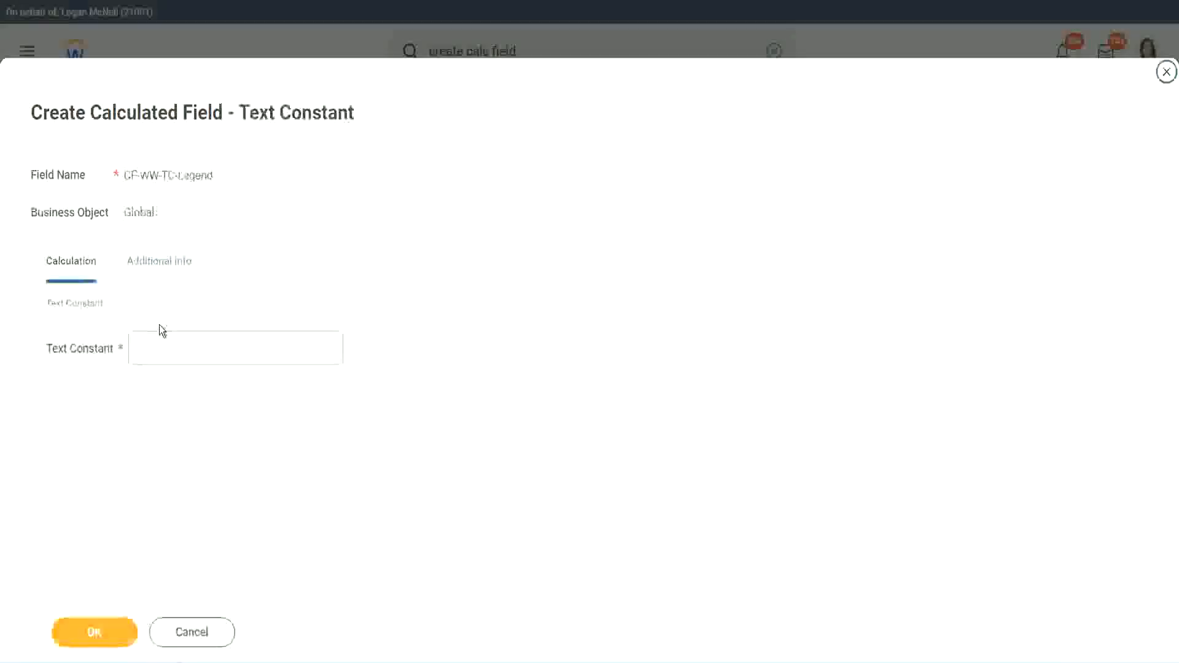
- Set the text constant to Legend and save it as the fourth row's return value
{"action": "left_click", "coordinate": [154, 349]}
{"action": "type", "text": "Legend"}
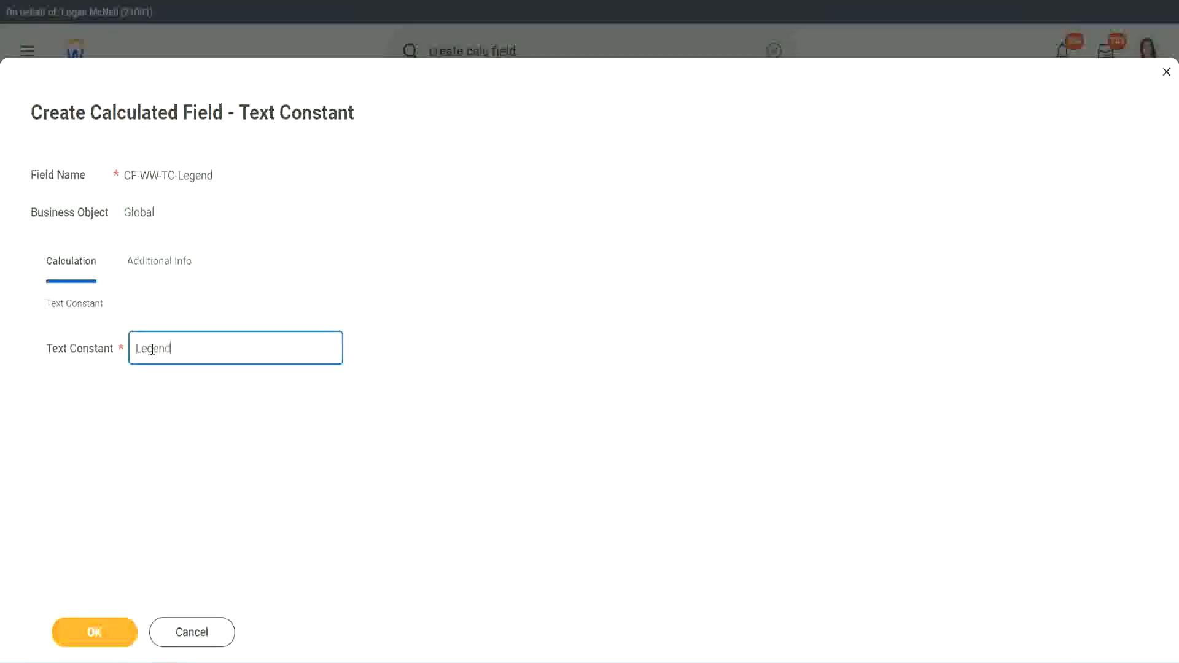
{"action": "left_click", "coordinate": [101, 633]}
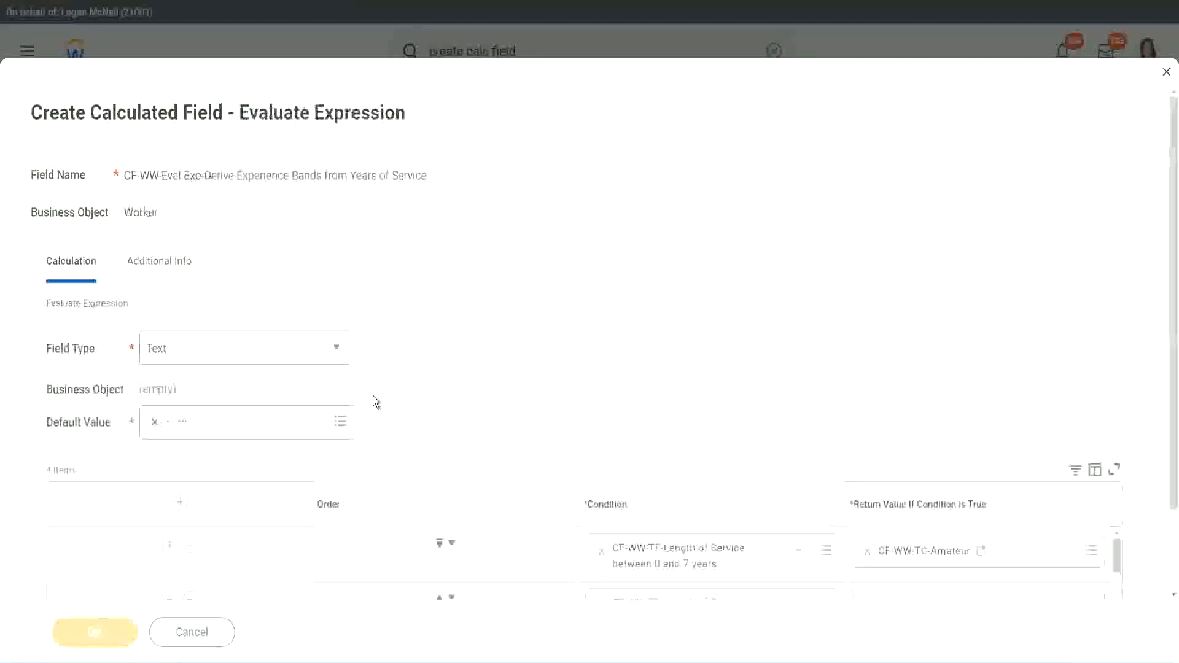
- Review the field type and the four condition rows, then save the Evaluate Expression calculated field
{"action": "scroll", "coordinate": [624, 326], "scroll_direction": "down", "scroll_amount": 3}
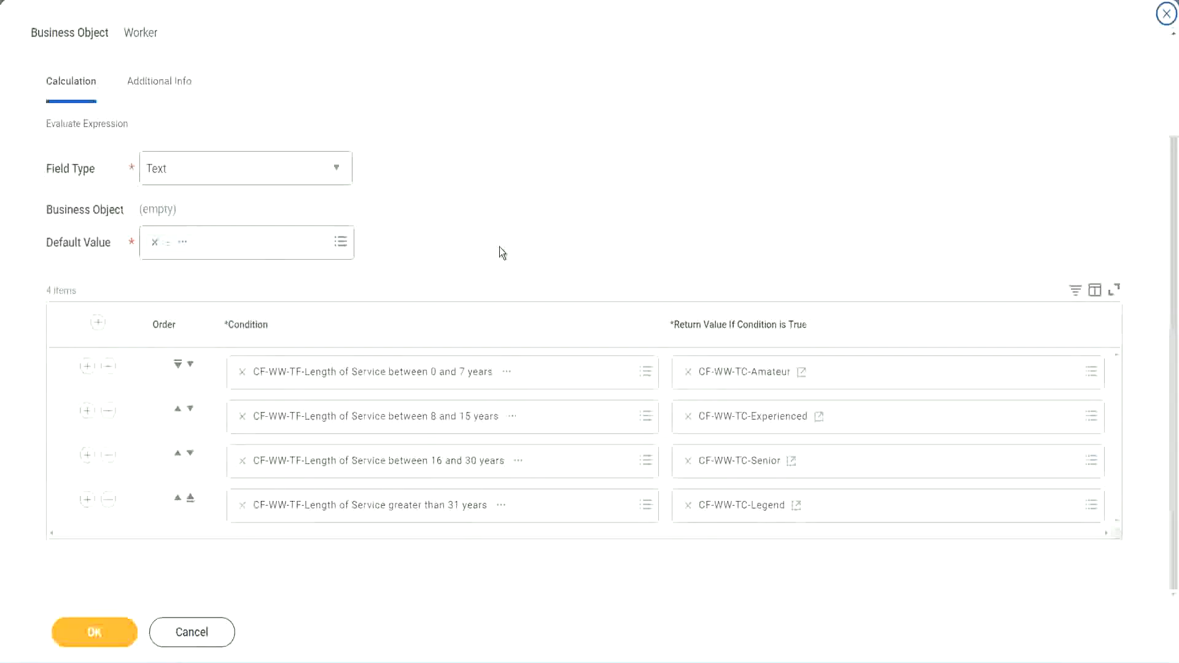
{"action": "scroll", "coordinate": [500, 251], "scroll_direction": "up", "scroll_amount": 2}
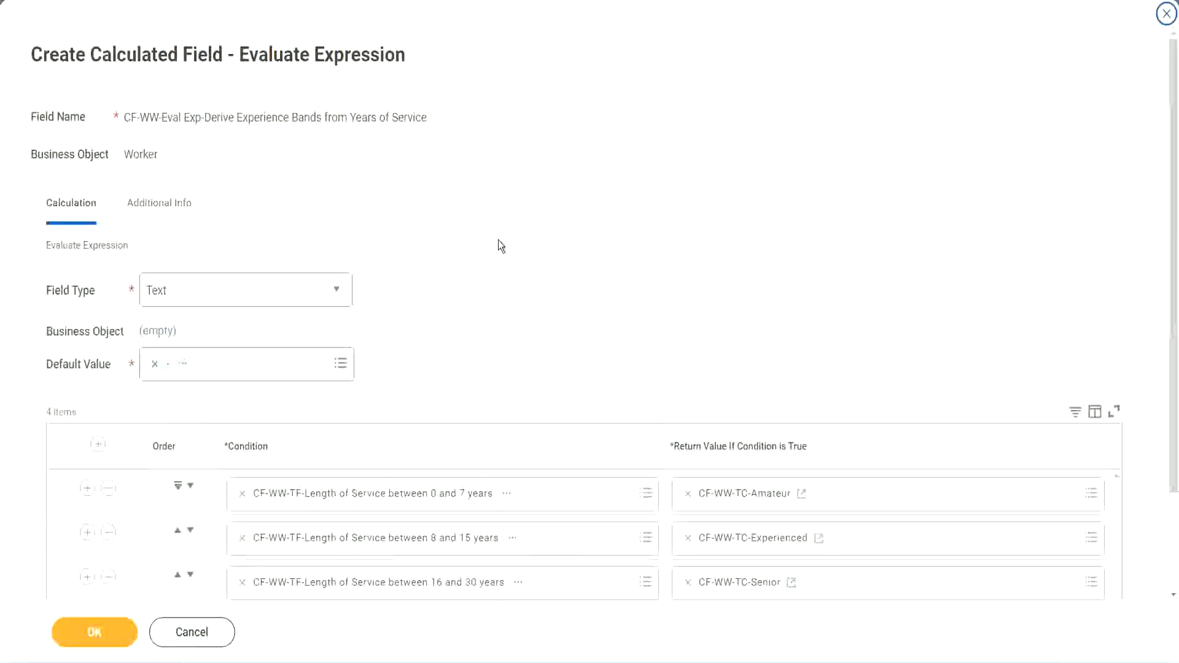
{"action": "scroll", "coordinate": [498, 241], "scroll_direction": "down", "scroll_amount": 2}
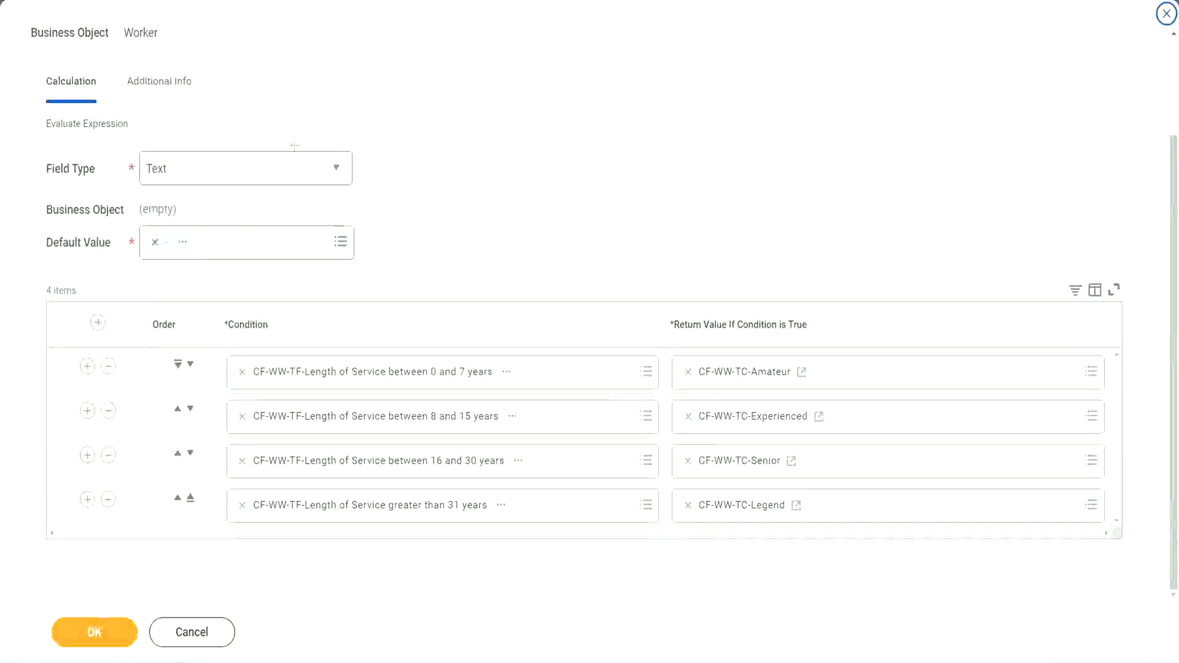
{"action": "left_click_drag", "start_coordinate": [755, 174], "coordinate": [765, 284]}
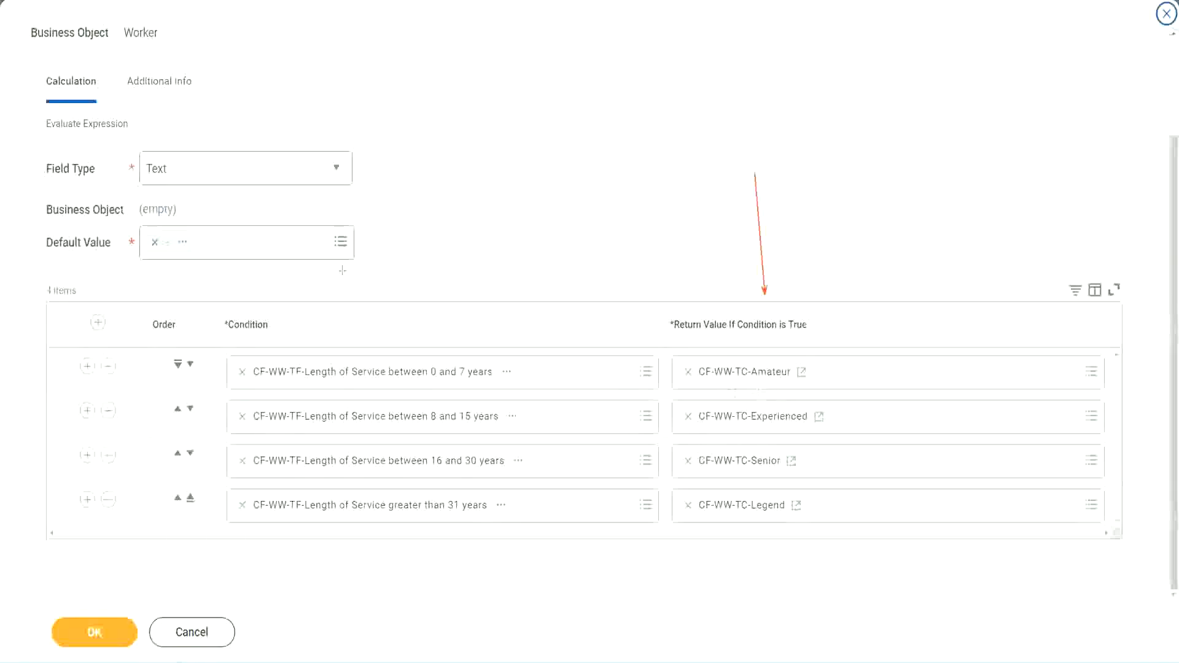
{"action": "left_click_drag", "start_coordinate": [147, 107], "coordinate": [151, 147]}
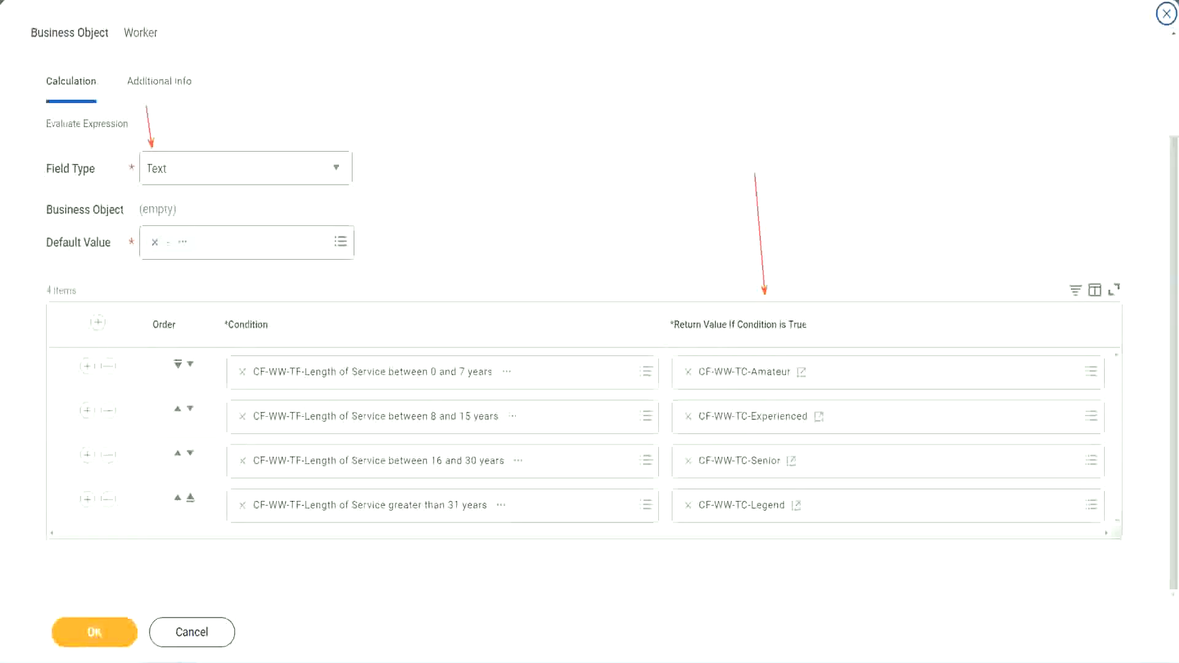
{"action": "left_click", "coordinate": [103, 633]}
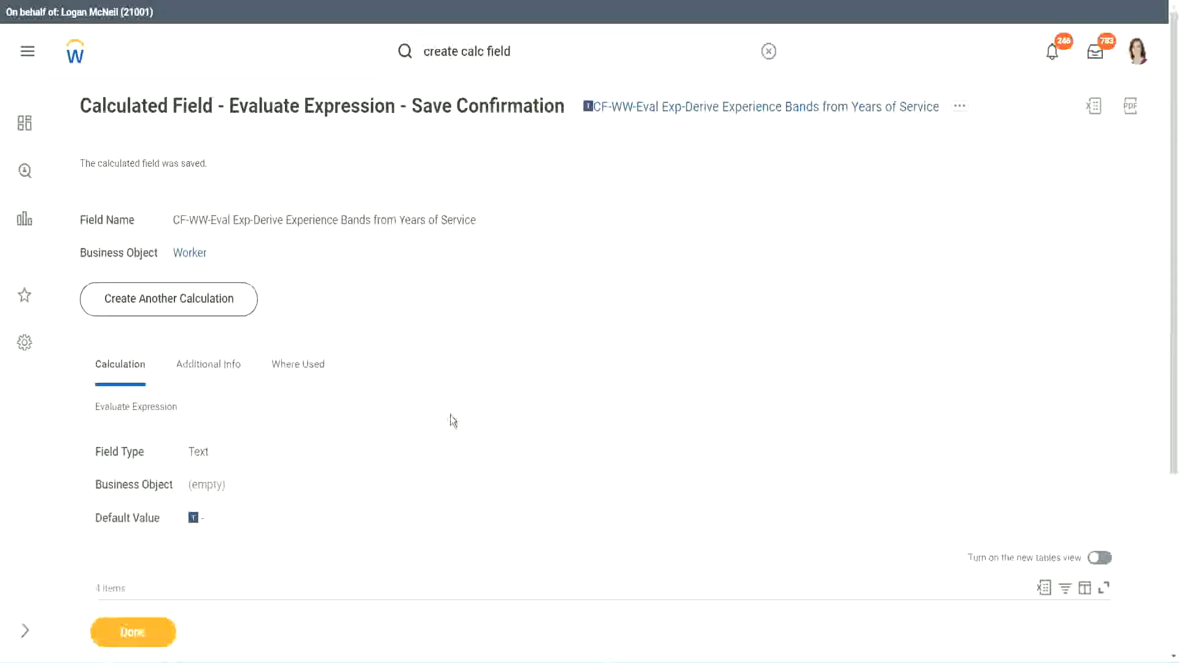
- Copy the saved calculated field's name as text and close the confirmation page
{"action": "scroll", "coordinate": [451, 411], "scroll_direction": "down", "scroll_amount": 4}
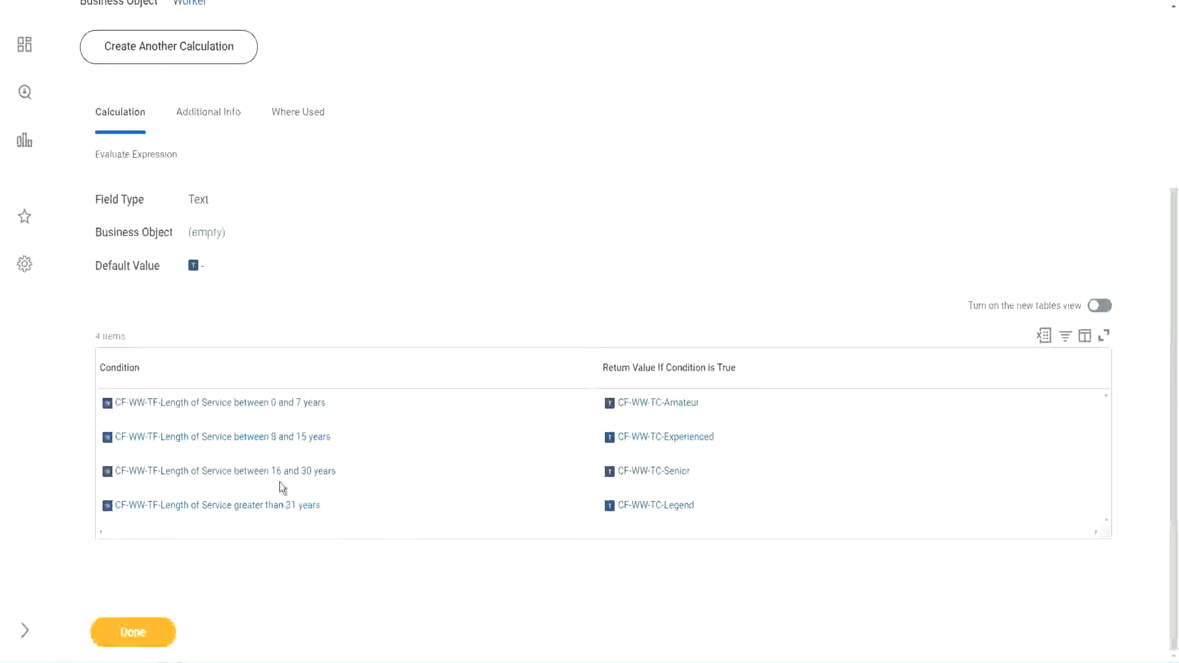
{"action": "scroll", "coordinate": [329, 366], "scroll_direction": "up", "scroll_amount": 4}
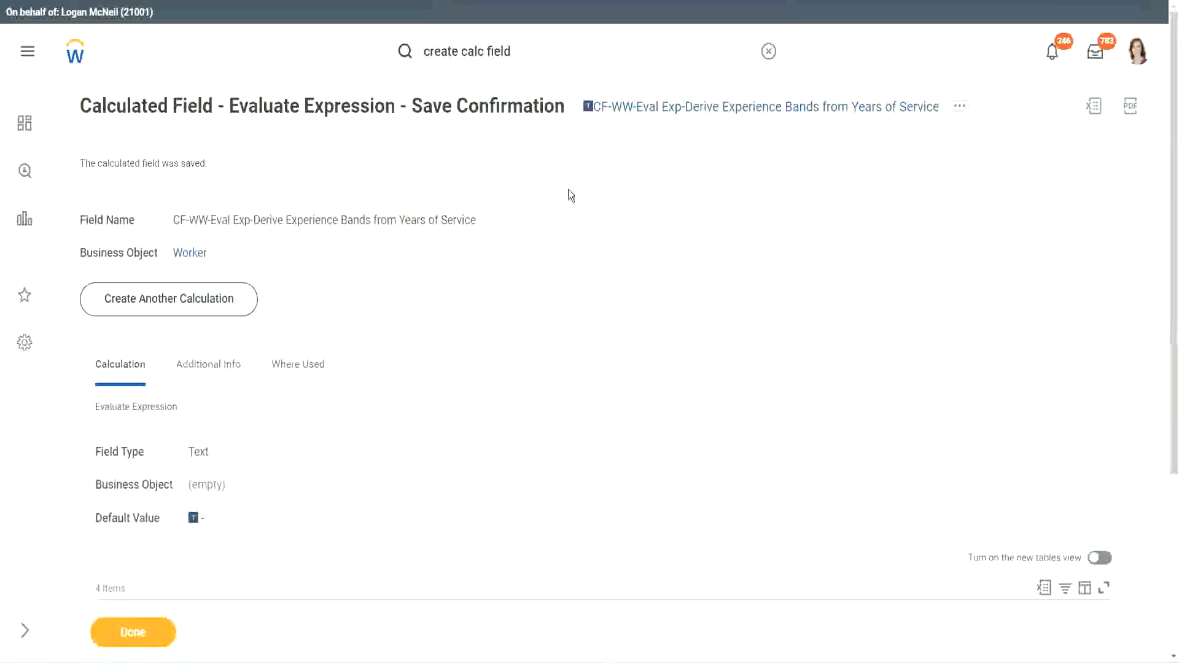
{"action": "right_click", "coordinate": [693, 116]}
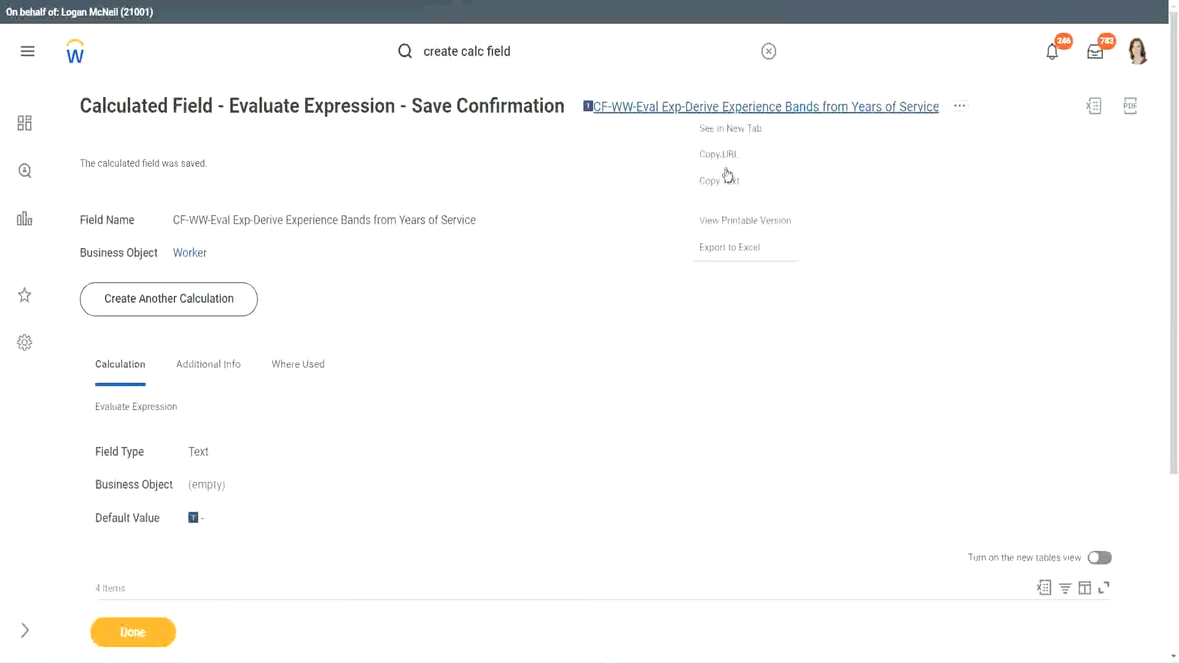
{"action": "left_click", "coordinate": [727, 193]}
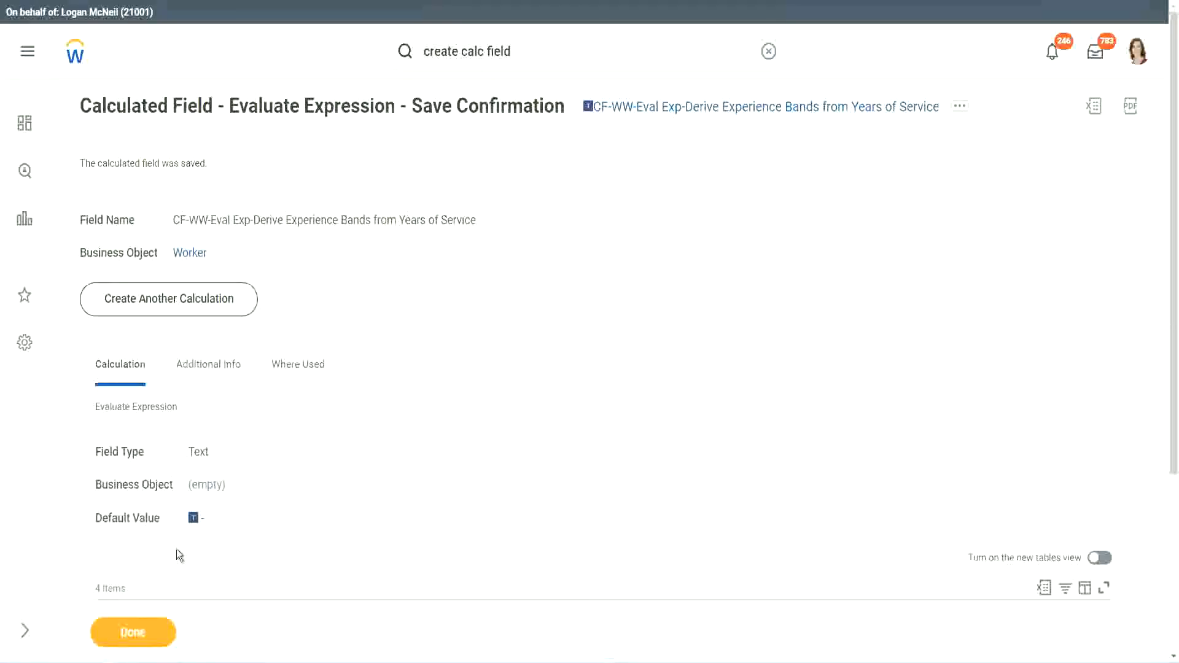
{"action": "left_click", "coordinate": [131, 635]}
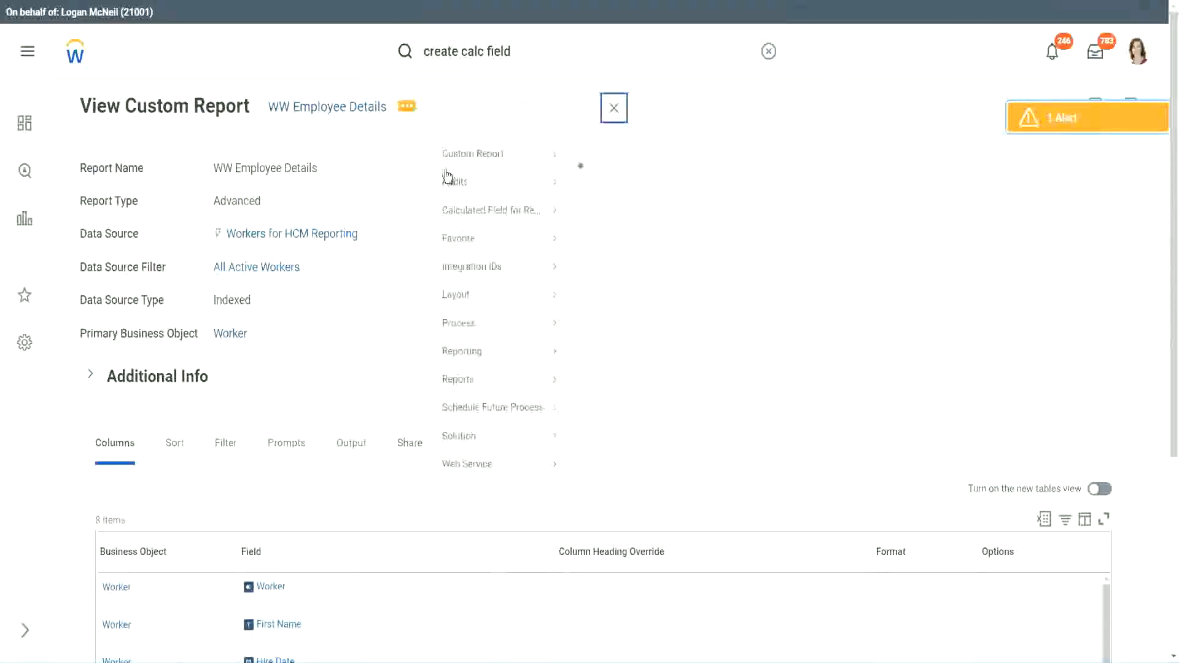
- Open the WW Employee Details report definition for editing, add a new last column row, and remove the CF-WW-Substring Text-Years from Length of Service column
{"action": "mouse_move", "coordinate": [481, 174]}
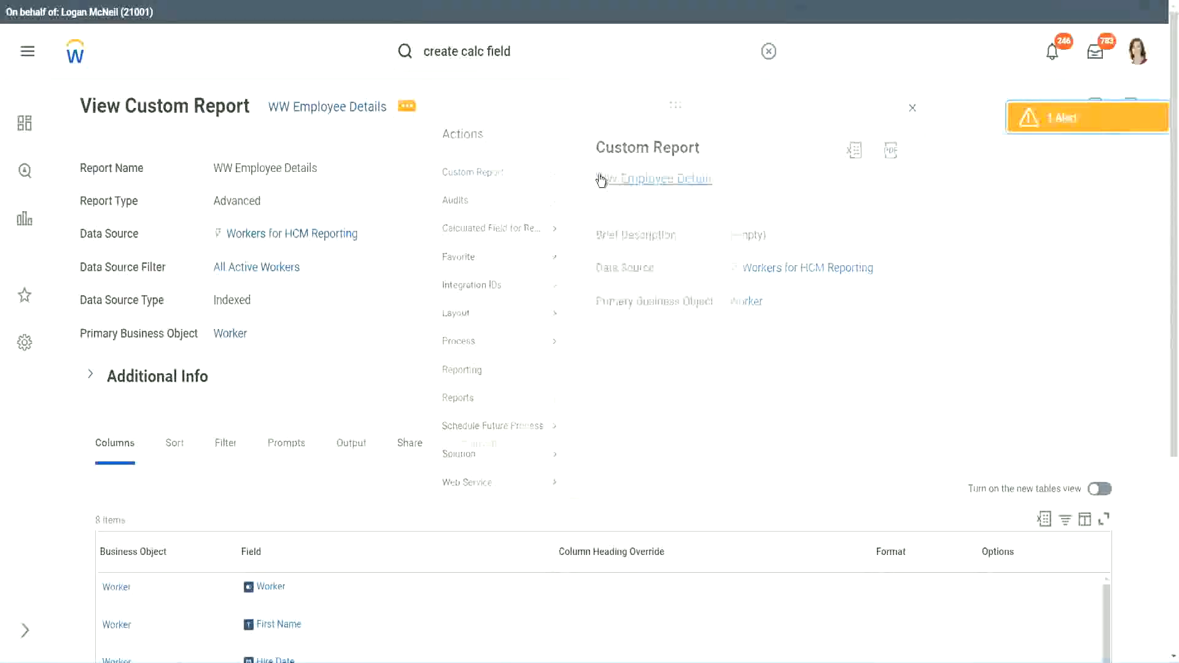
{"action": "left_click", "coordinate": [600, 180]}
{"action": "scroll", "coordinate": [429, 264], "scroll_direction": "down", "scroll_amount": 4}
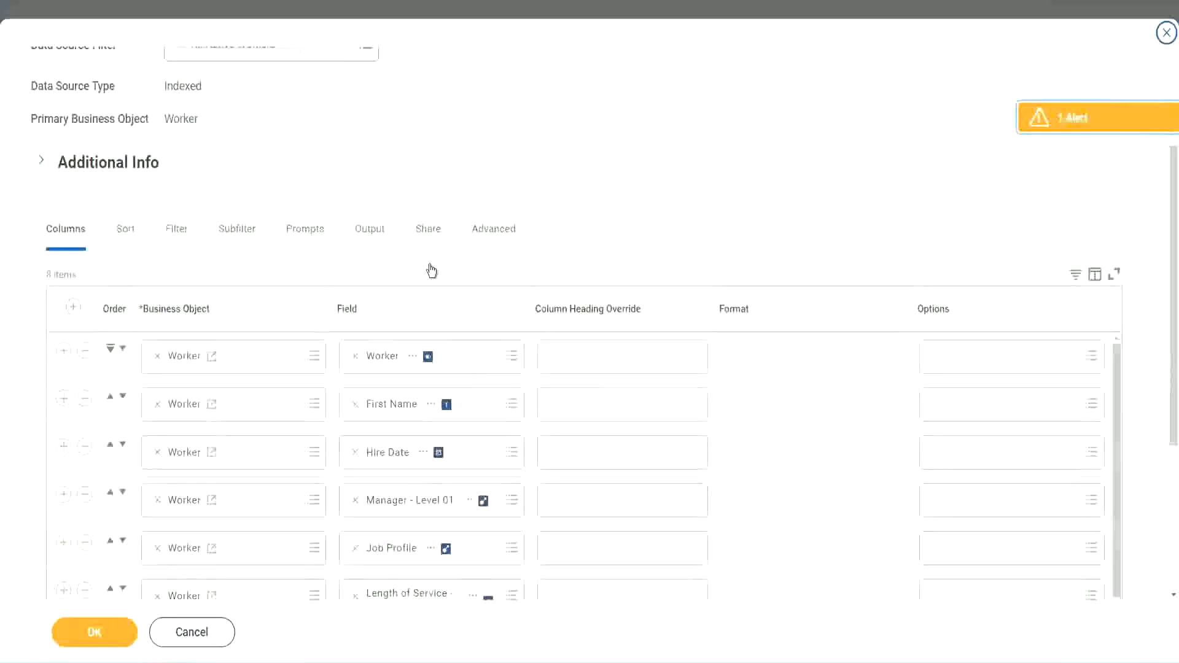
{"action": "scroll", "coordinate": [433, 283], "scroll_direction": "down", "scroll_amount": 2}
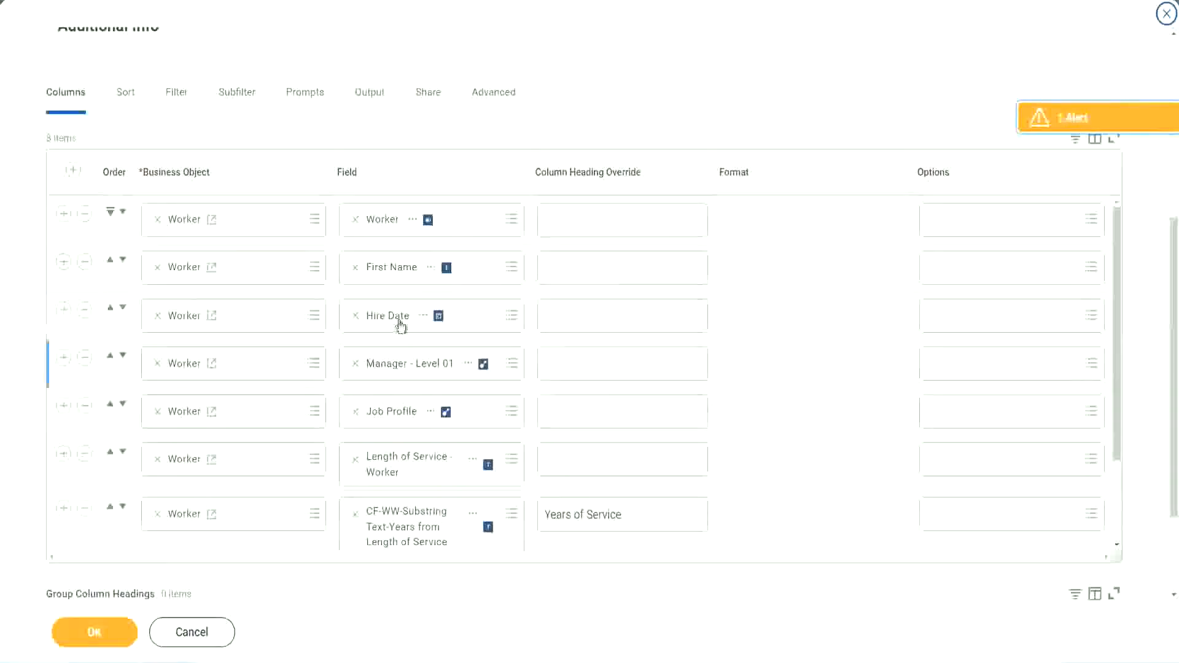
{"action": "left_click", "coordinate": [64, 509]}
{"action": "scroll", "coordinate": [400, 357], "scroll_direction": "down", "scroll_amount": 1}
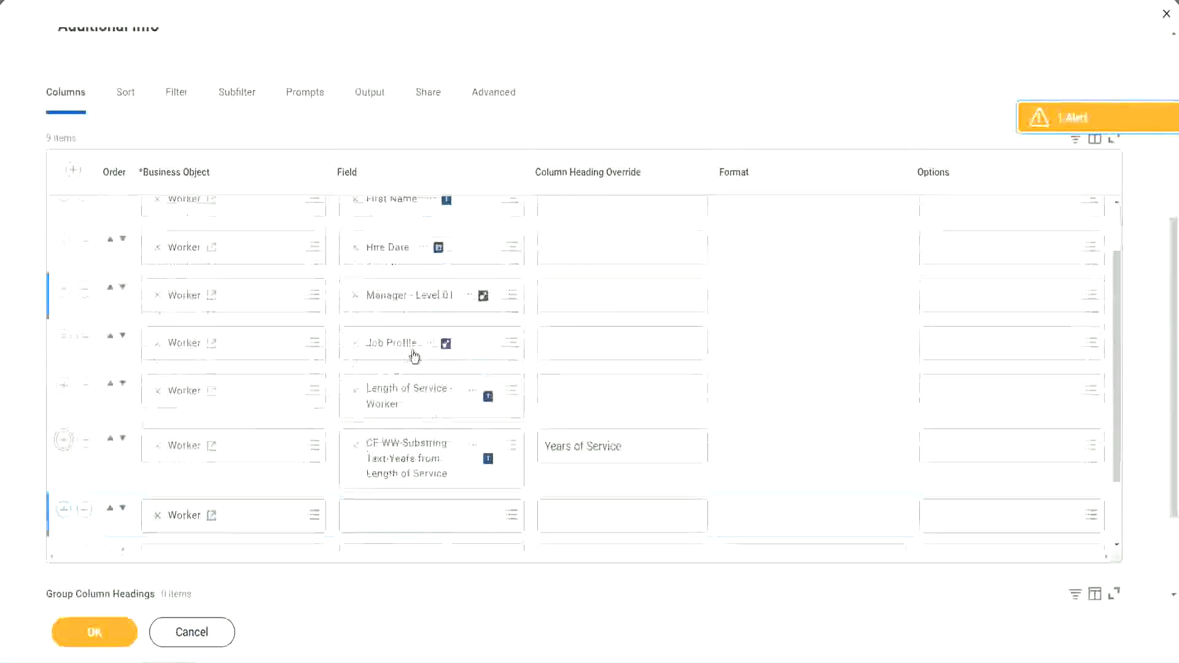
{"action": "scroll", "coordinate": [414, 356], "scroll_direction": "down", "scroll_amount": 4}
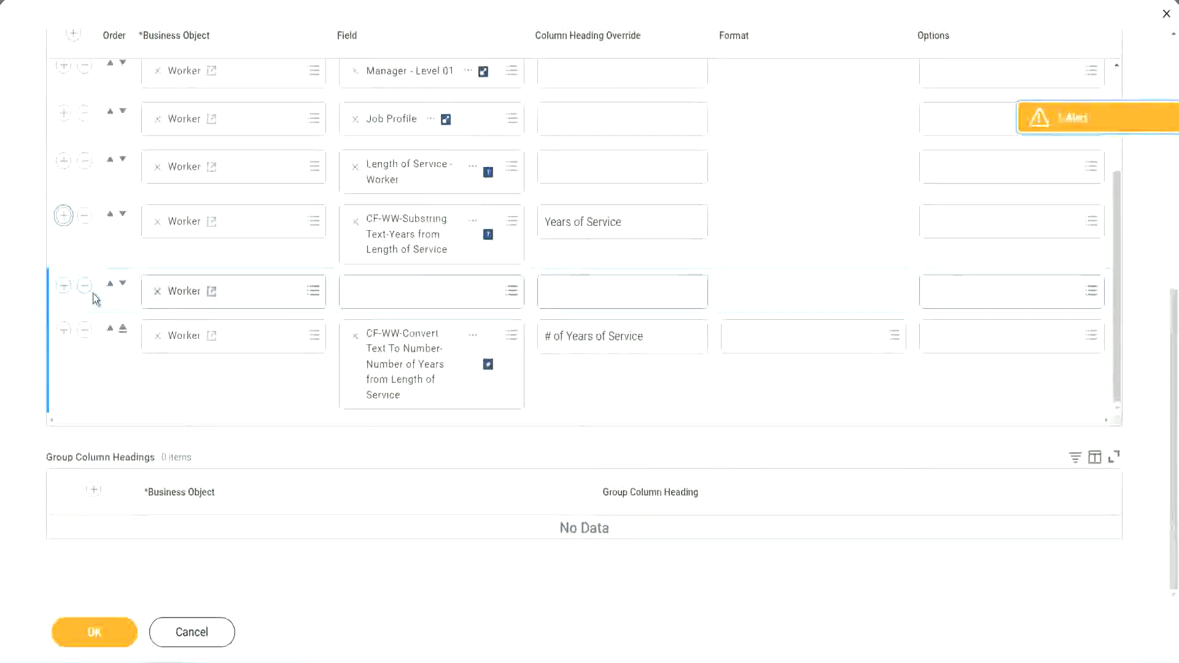
{"action": "left_click", "coordinate": [124, 287]}
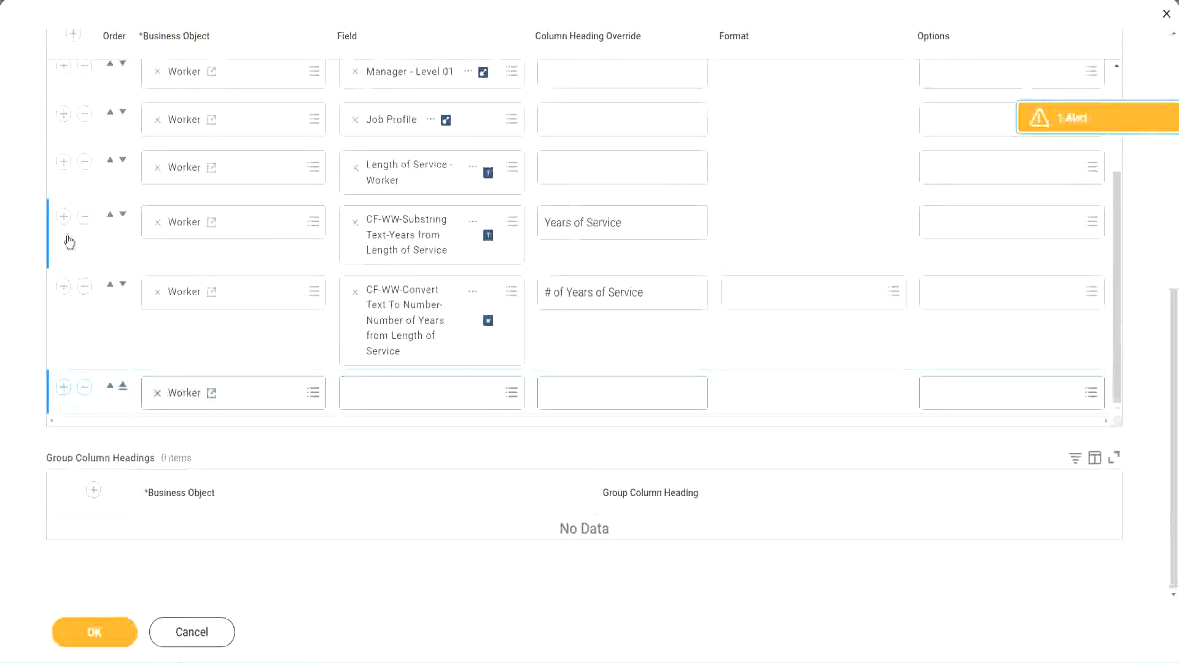
{"action": "left_click", "coordinate": [84, 218]}
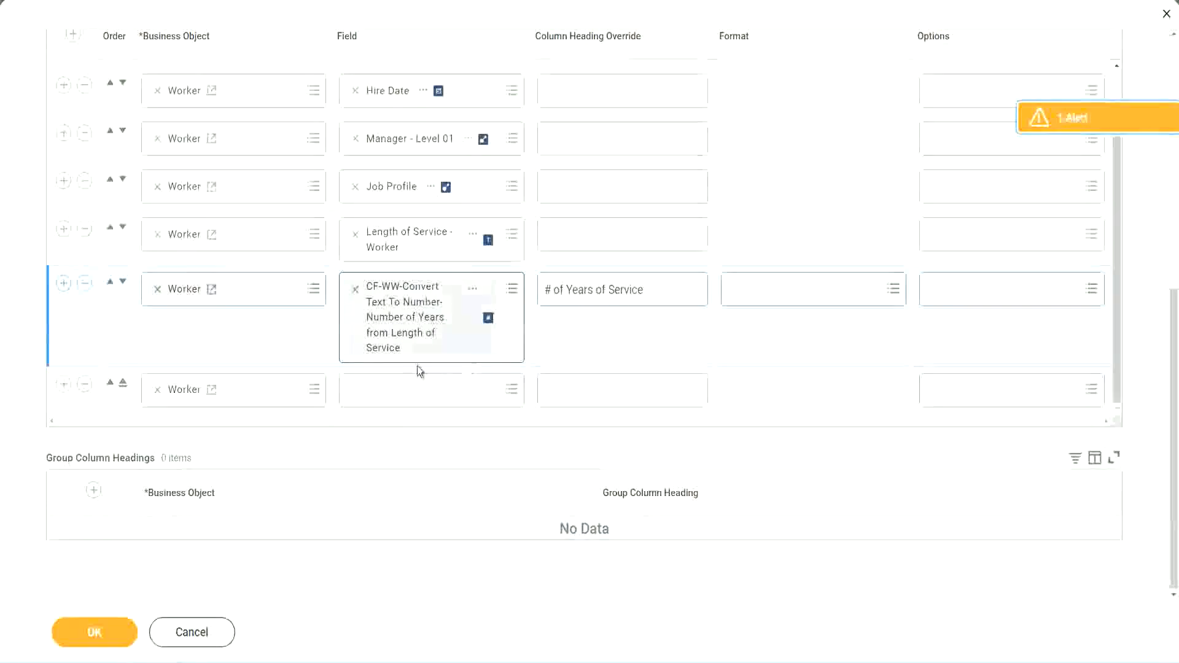
- Set the new column's field to CF-WW-Eval Exp-Derive Experience Bands from Years of Service with heading Experience Bands, and save the report
{"action": "left_click", "coordinate": [387, 394]}
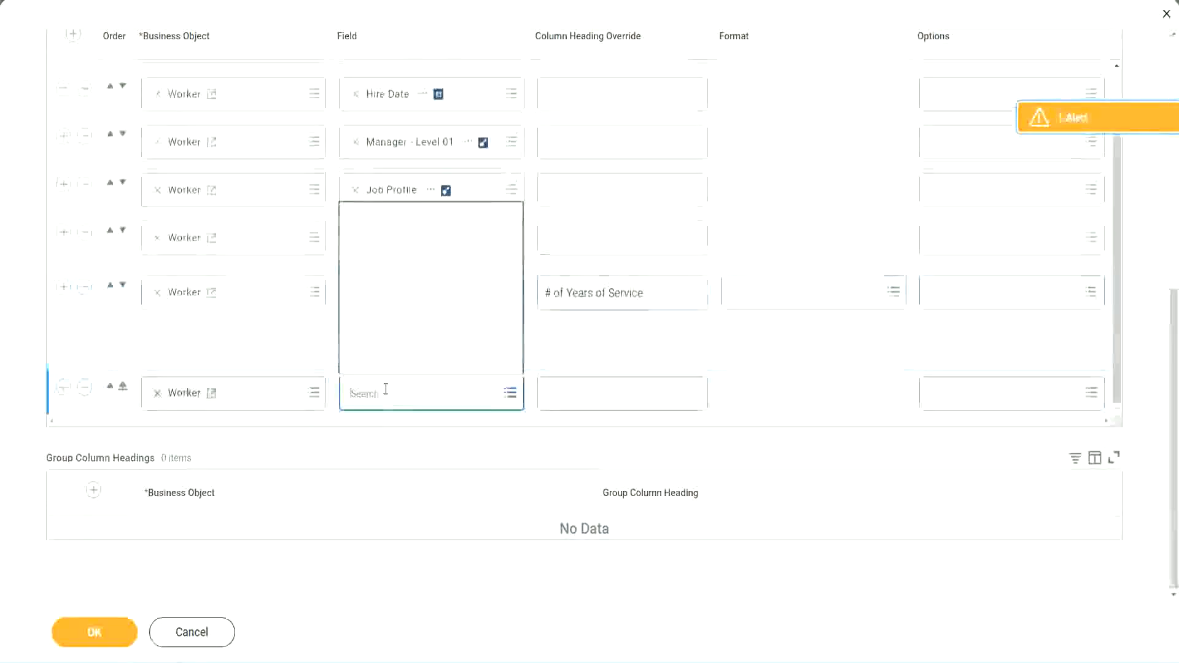
{"action": "key", "text": "ctrl+v"}
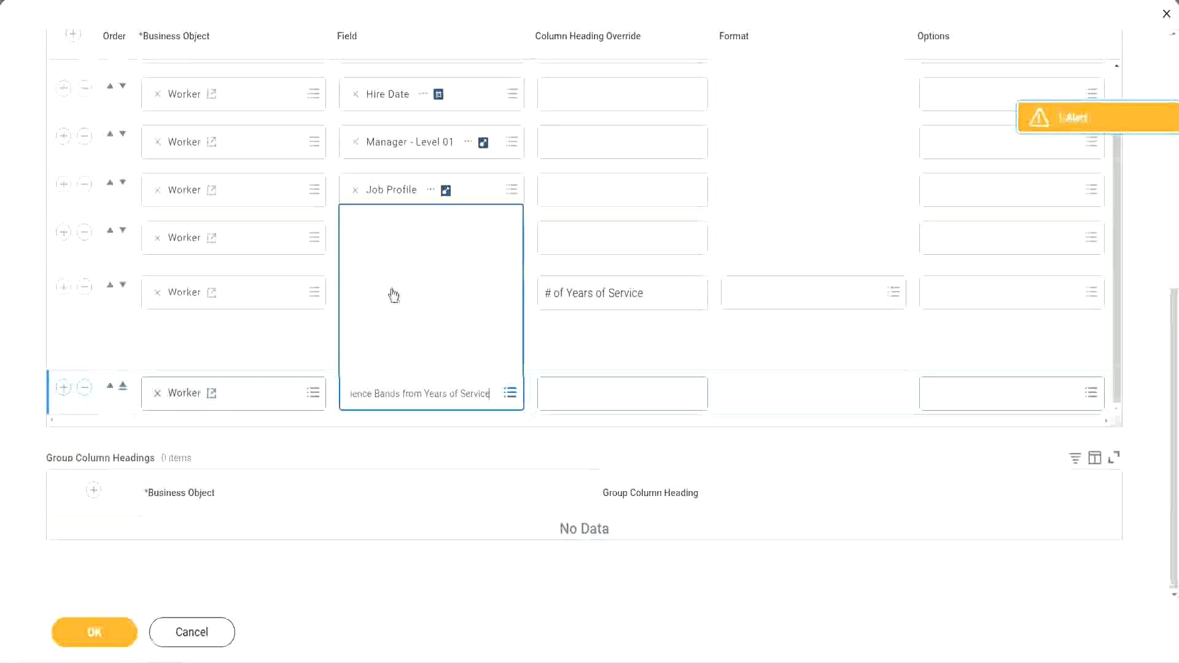
{"action": "left_click", "coordinate": [602, 353]}
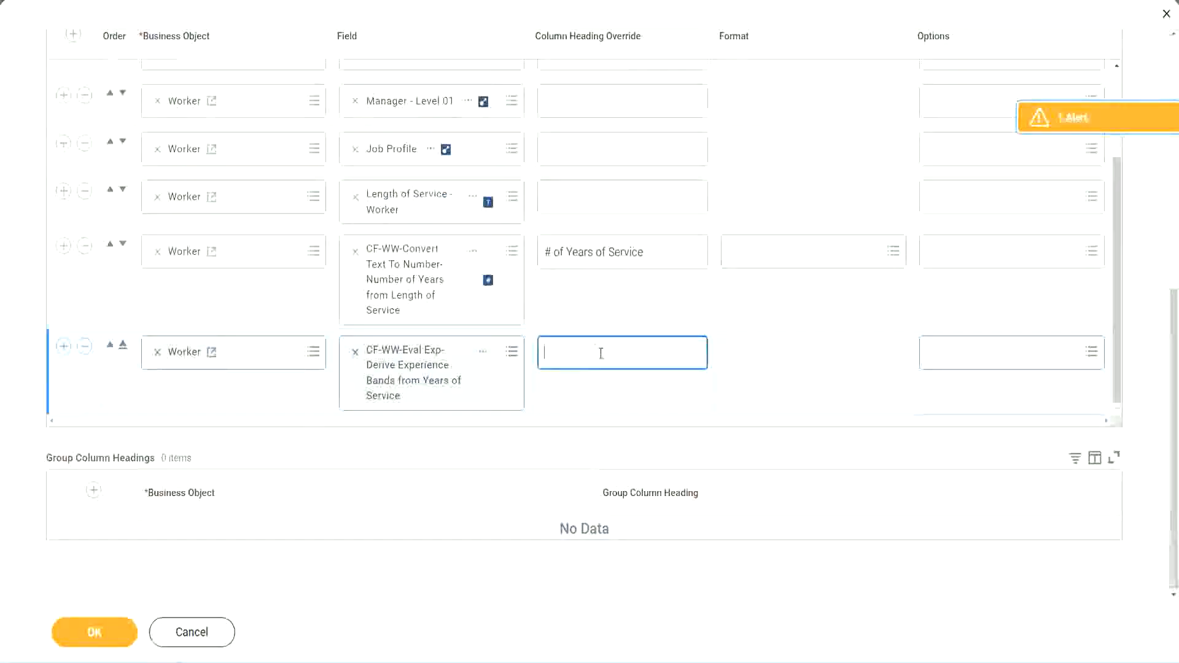
{"action": "type", "text": "Experience Bands"}
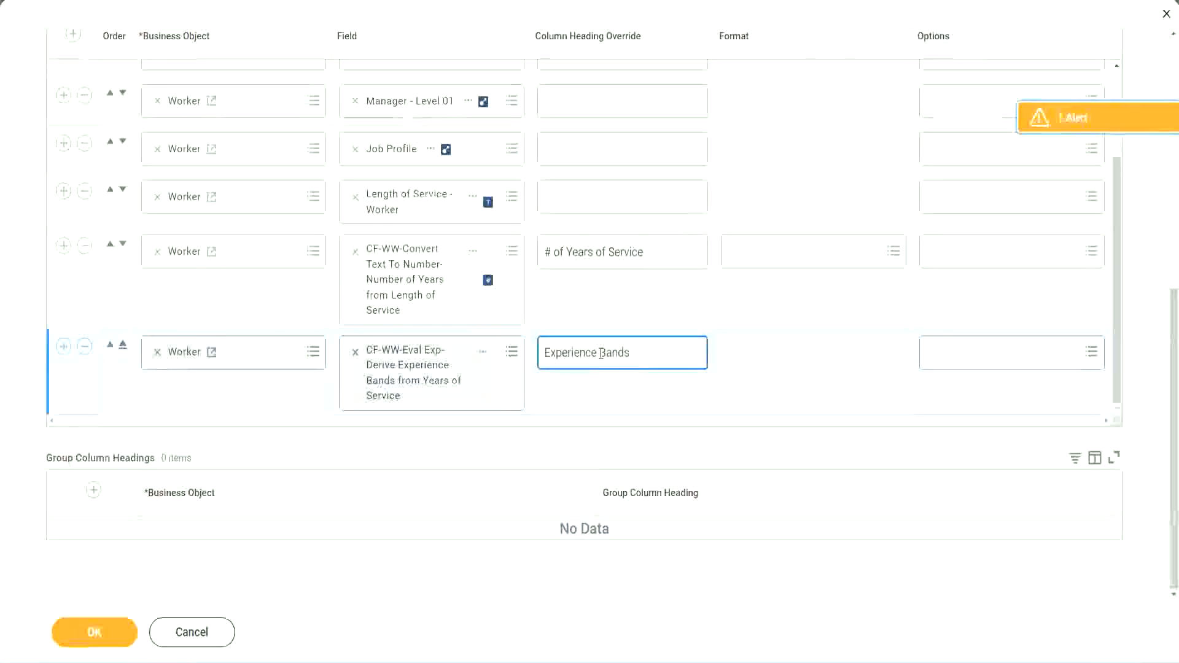
{"action": "left_click", "coordinate": [114, 634]}
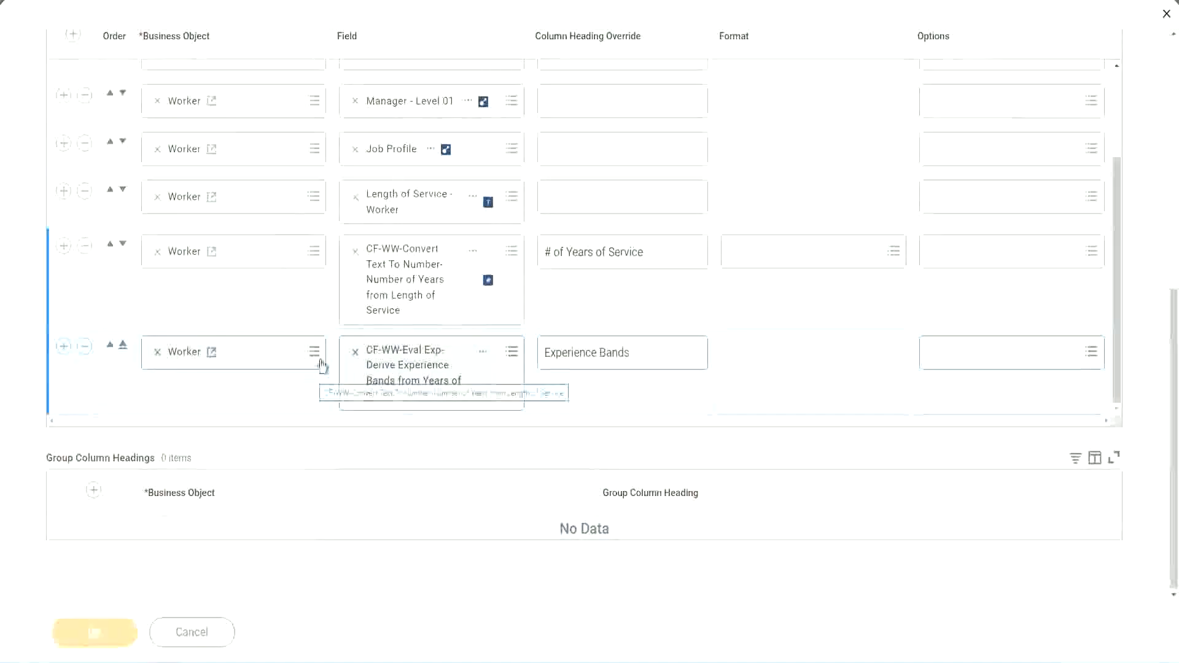
- Run the report, leaving the worker type prompts empty
{"action": "scroll", "coordinate": [343, 442], "scroll_direction": "down", "scroll_amount": 5}
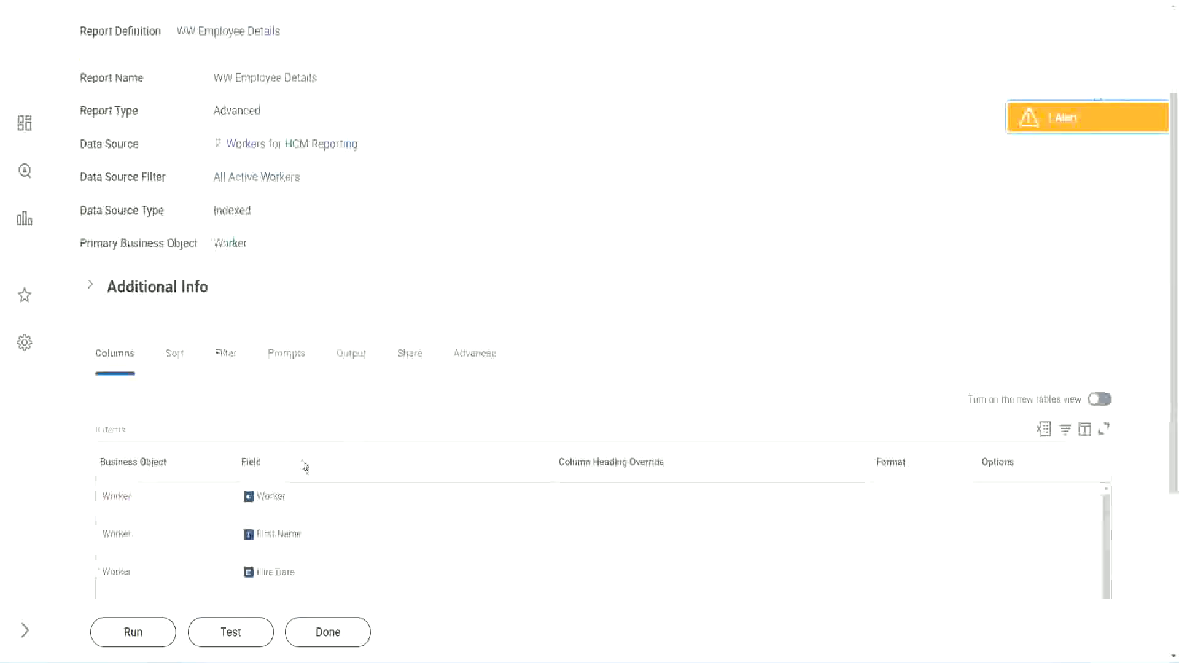
{"action": "left_click", "coordinate": [133, 632]}
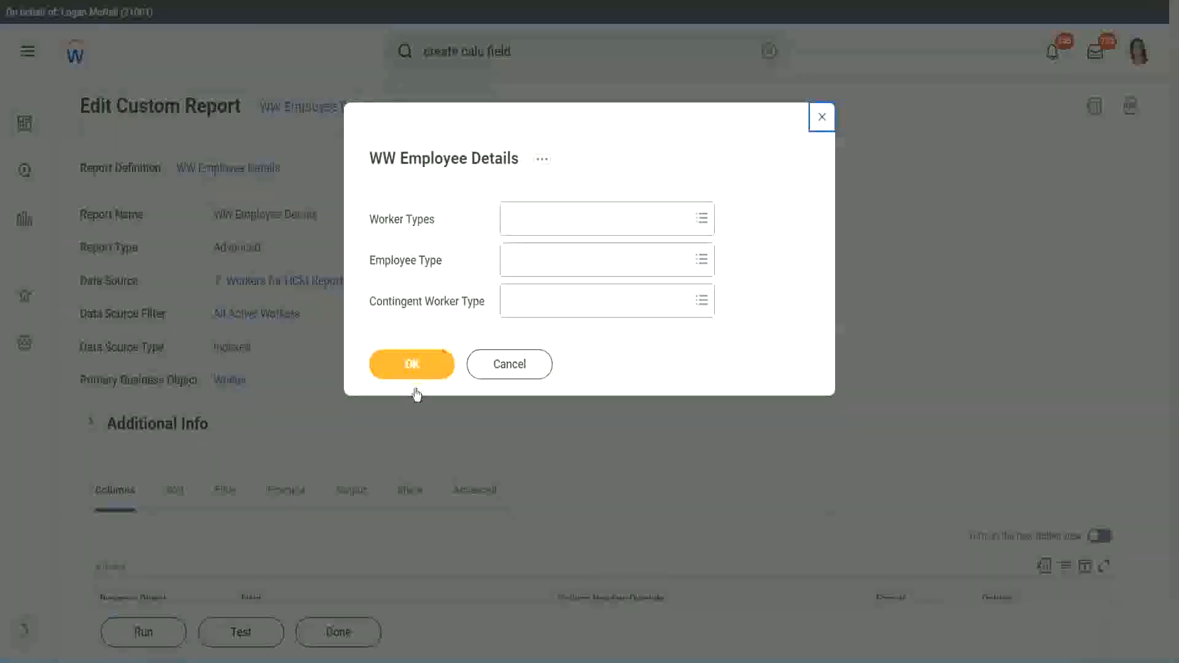
{"action": "left_click", "coordinate": [434, 355]}
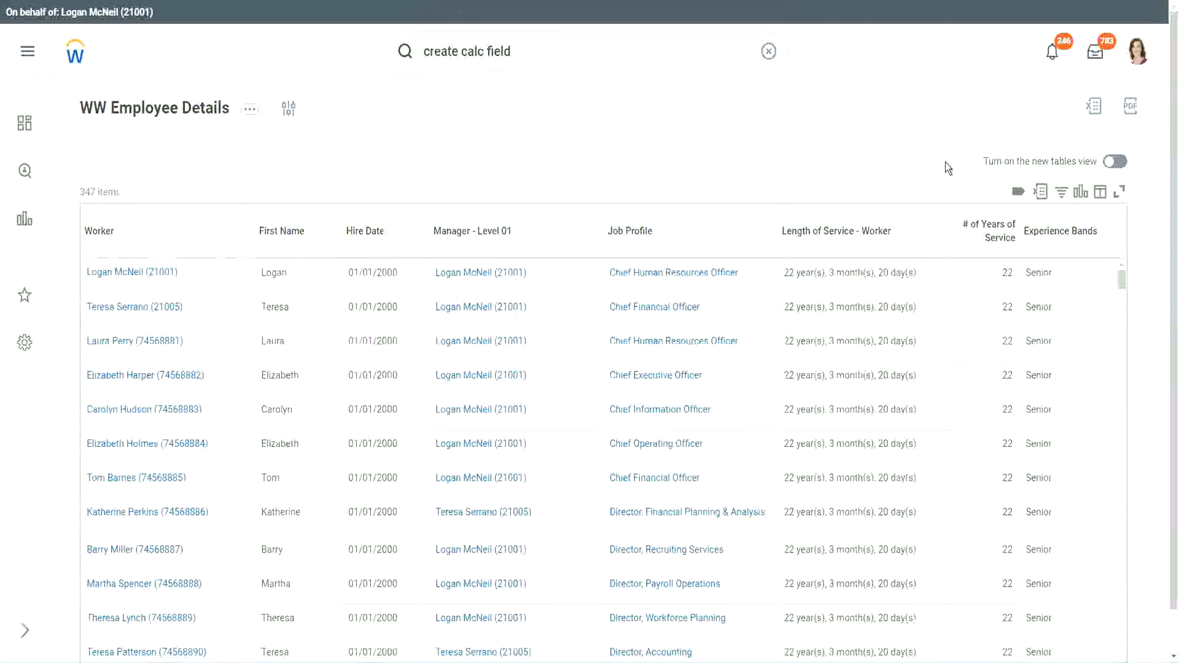
{"action": "scroll", "coordinate": [945, 162], "scroll_direction": "down", "scroll_amount": 1}
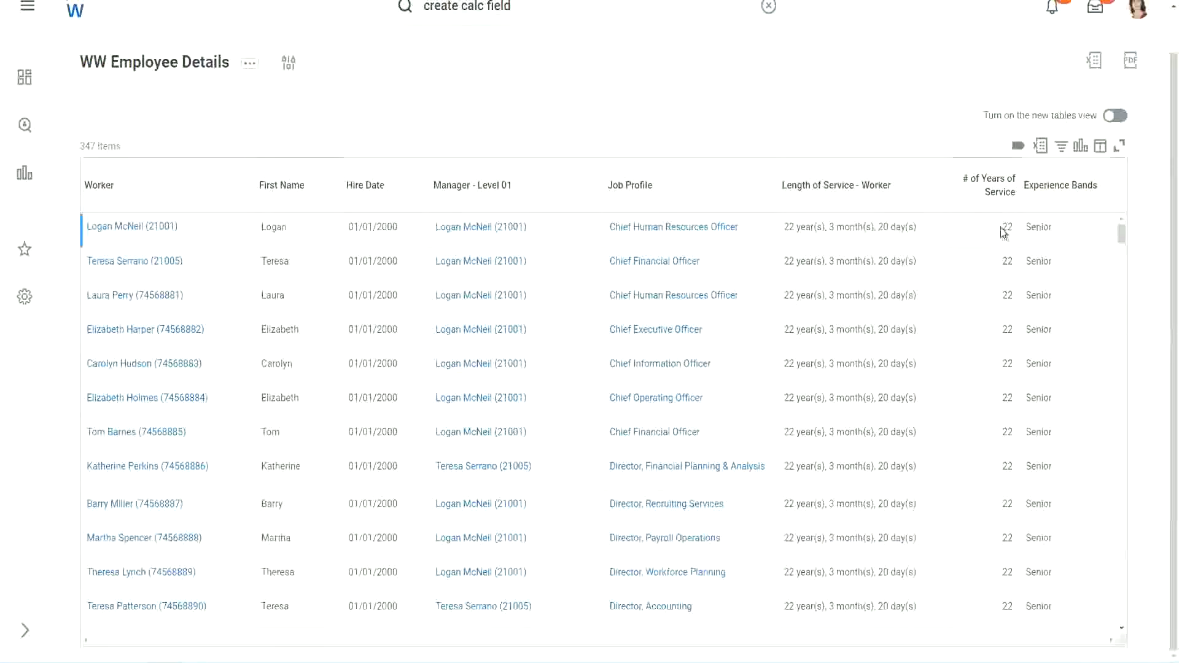
{"action": "left_click_drag", "start_coordinate": [1003, 229], "coordinate": [1014, 227]}
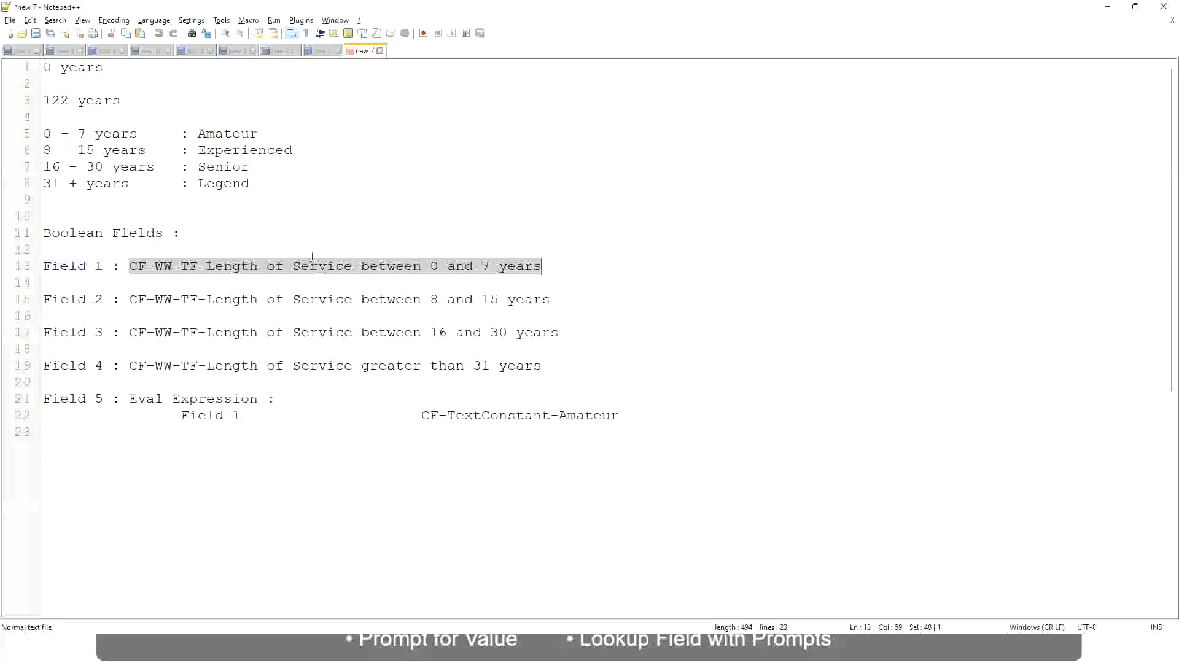
- Switch to Notepad++ and review the years-of-service ranges and their band names in the notes
{"action": "left_click", "coordinate": [172, 215]}
{"action": "left_click", "coordinate": [204, 167]}
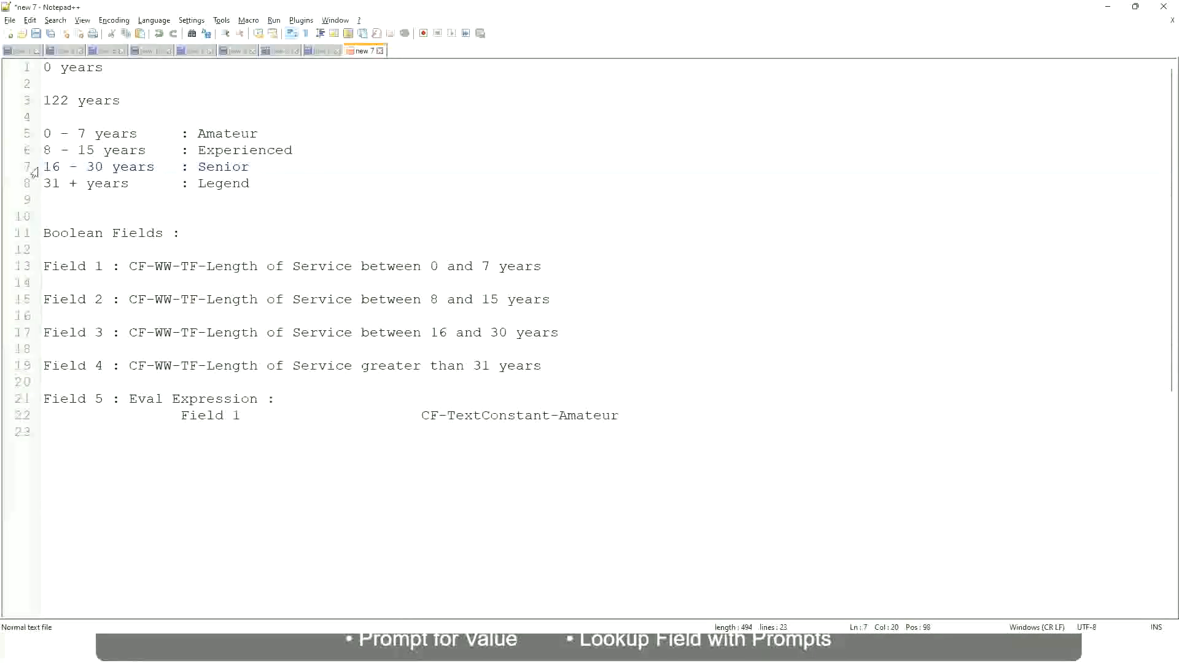
{"action": "left_click_drag", "start_coordinate": [42, 169], "coordinate": [111, 169]}
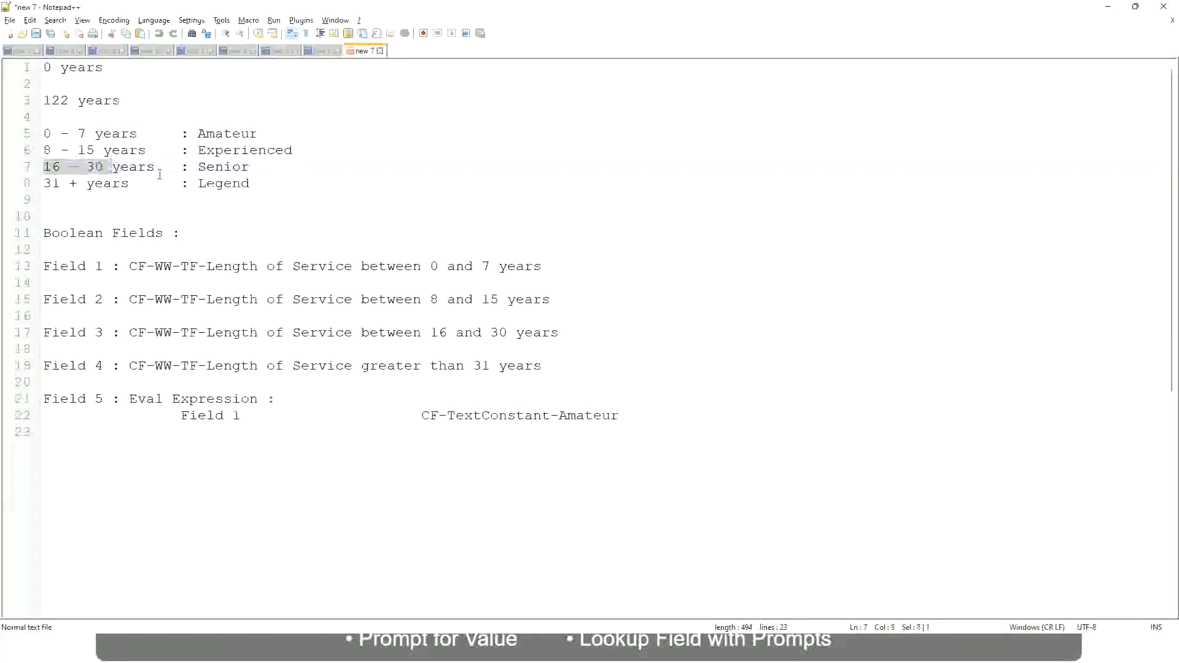
{"action": "double_click", "coordinate": [222, 167]}
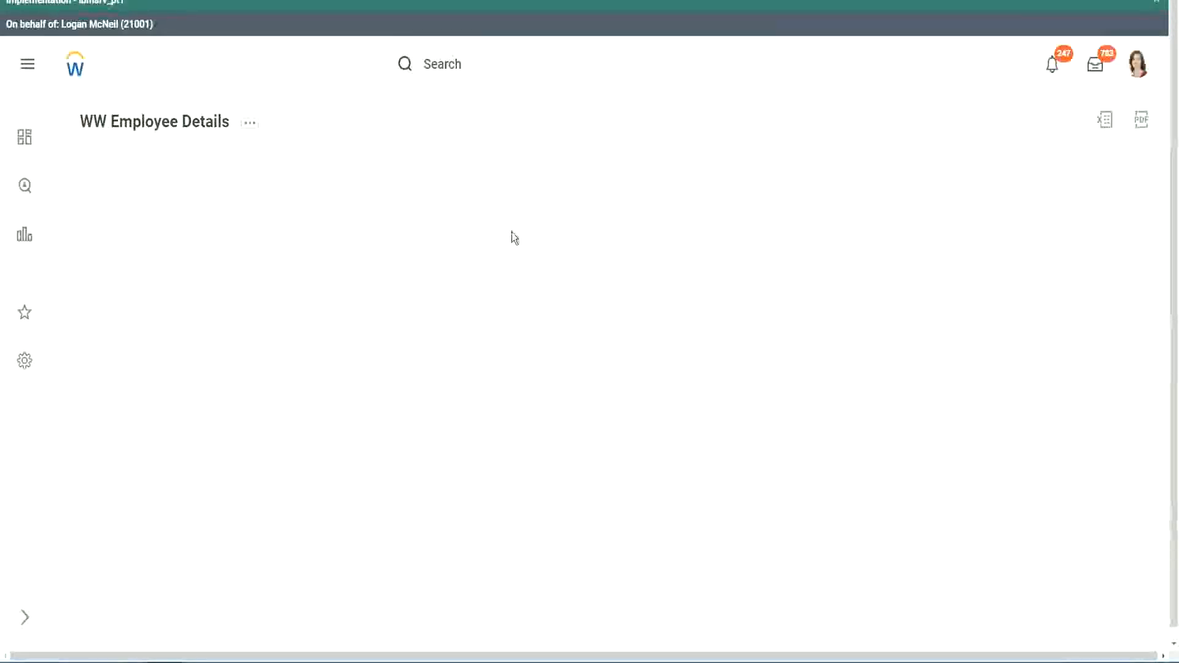
- Scroll through the report results to review the Experience Bands column
{"action": "scroll", "coordinate": [1013, 368], "scroll_direction": "down", "scroll_amount": 2}
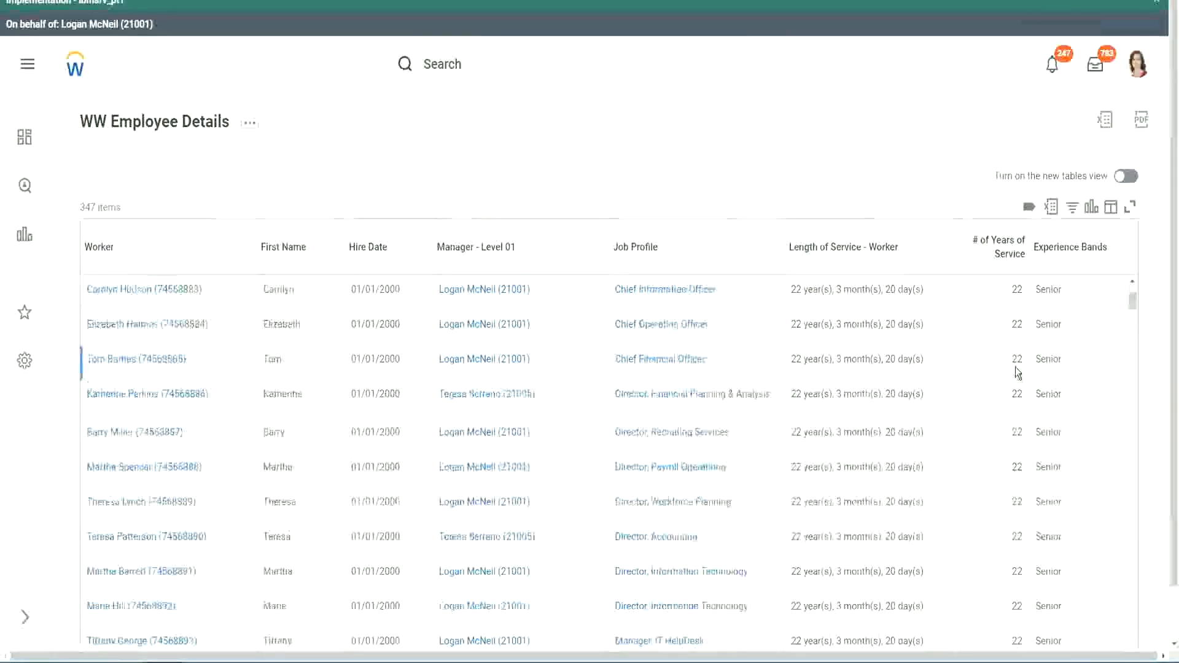
{"action": "scroll", "coordinate": [1020, 373], "scroll_direction": "down", "scroll_amount": 5}
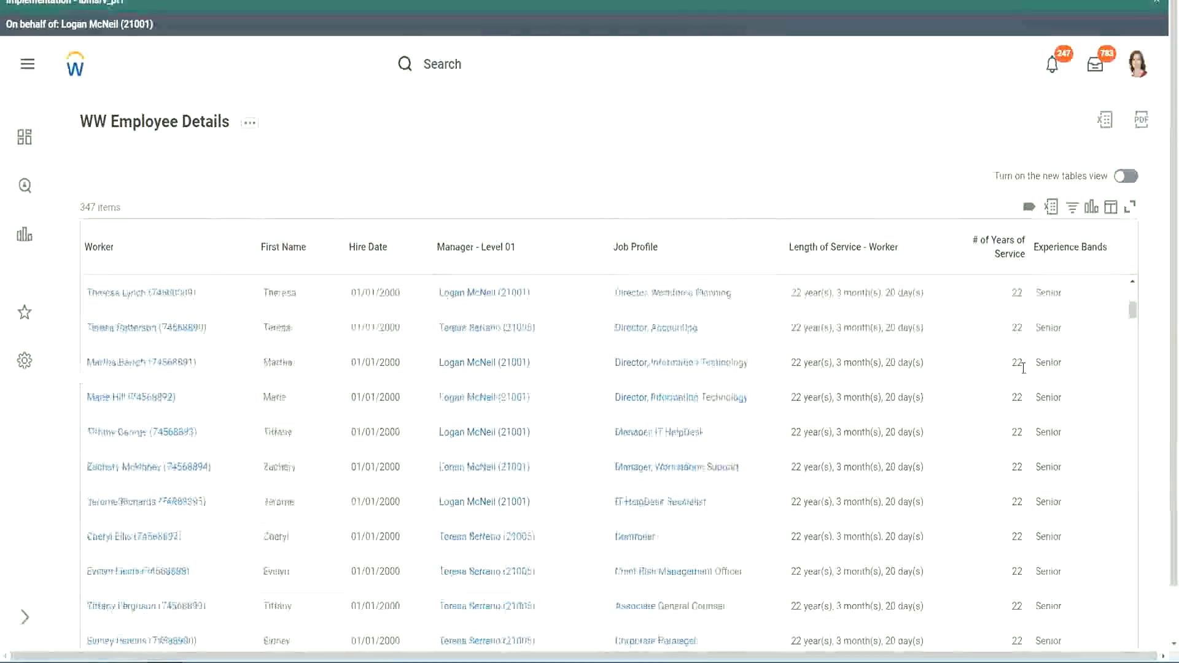
{"action": "scroll", "coordinate": [1027, 407], "scroll_direction": "down", "scroll_amount": 5}
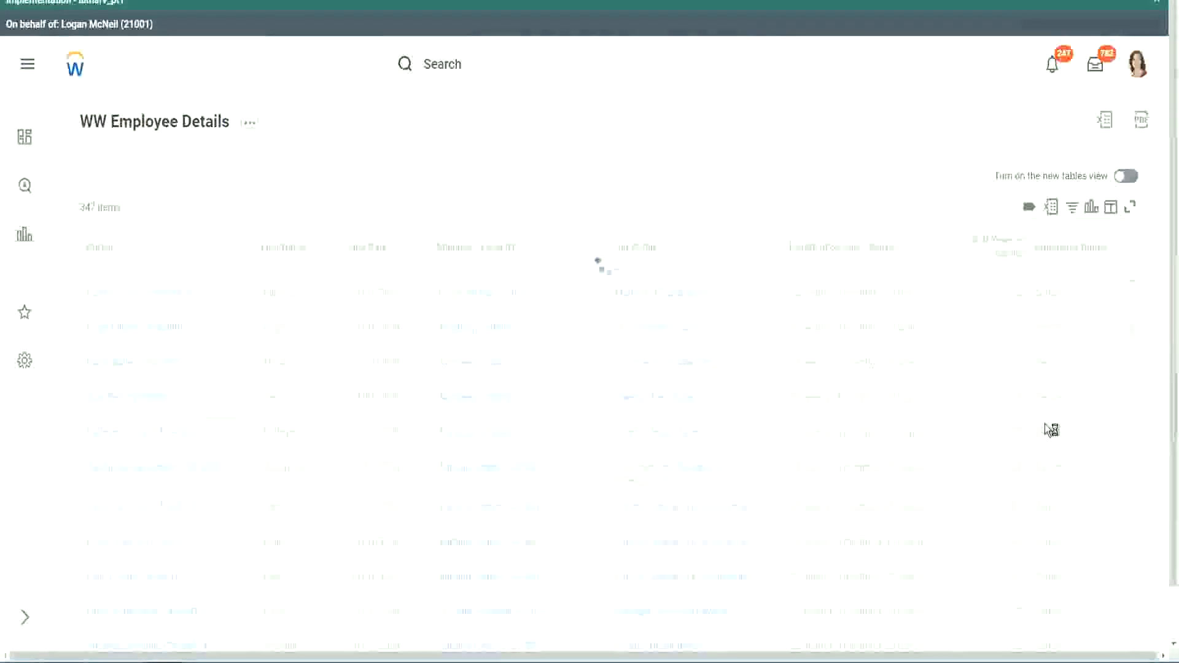
{"action": "scroll", "coordinate": [1045, 423], "scroll_direction": "down", "scroll_amount": 1}
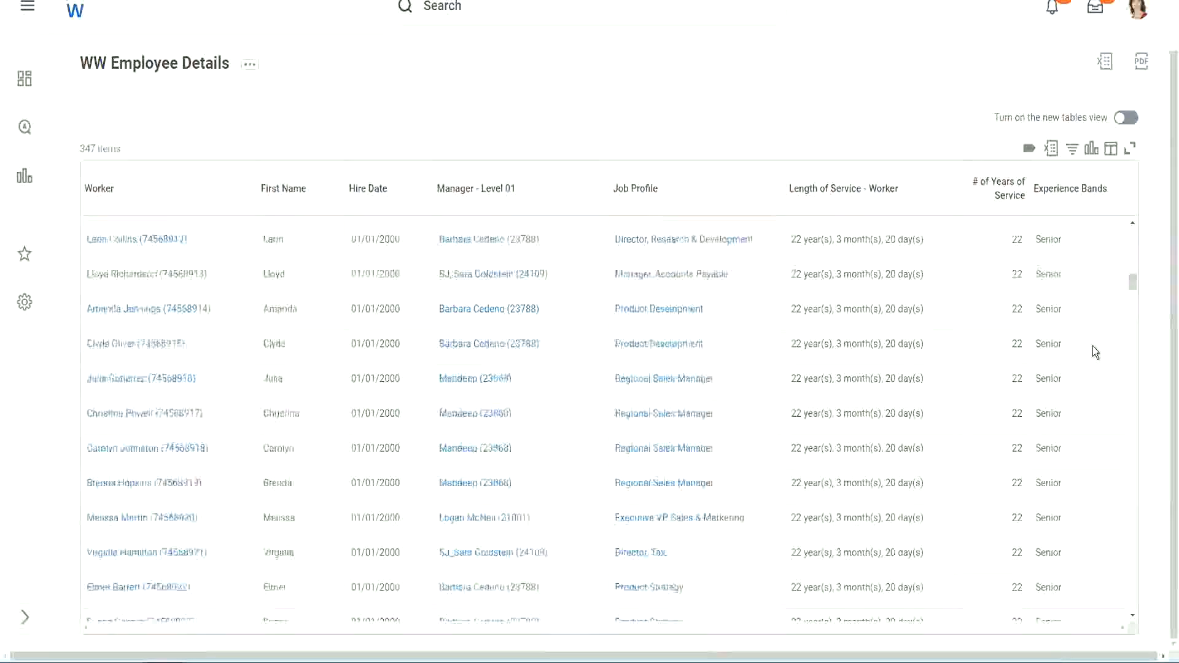
{"action": "scroll", "coordinate": [1093, 351], "scroll_direction": "down", "scroll_amount": 3}
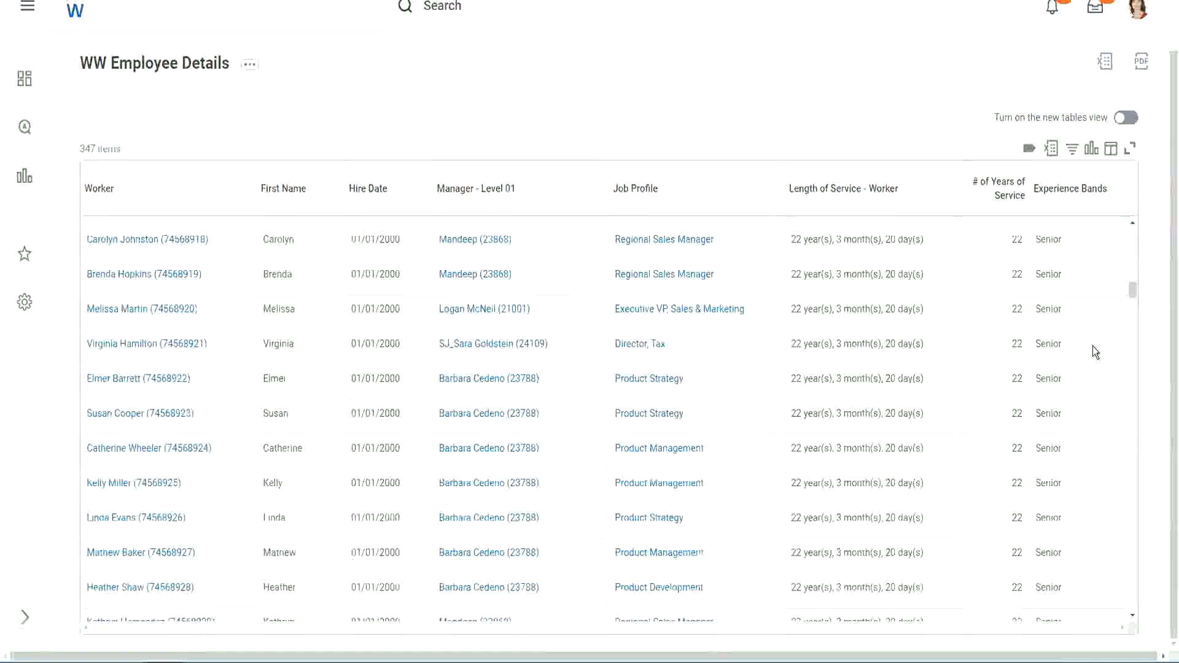
{"action": "scroll", "coordinate": [1093, 345], "scroll_direction": "down", "scroll_amount": 6}
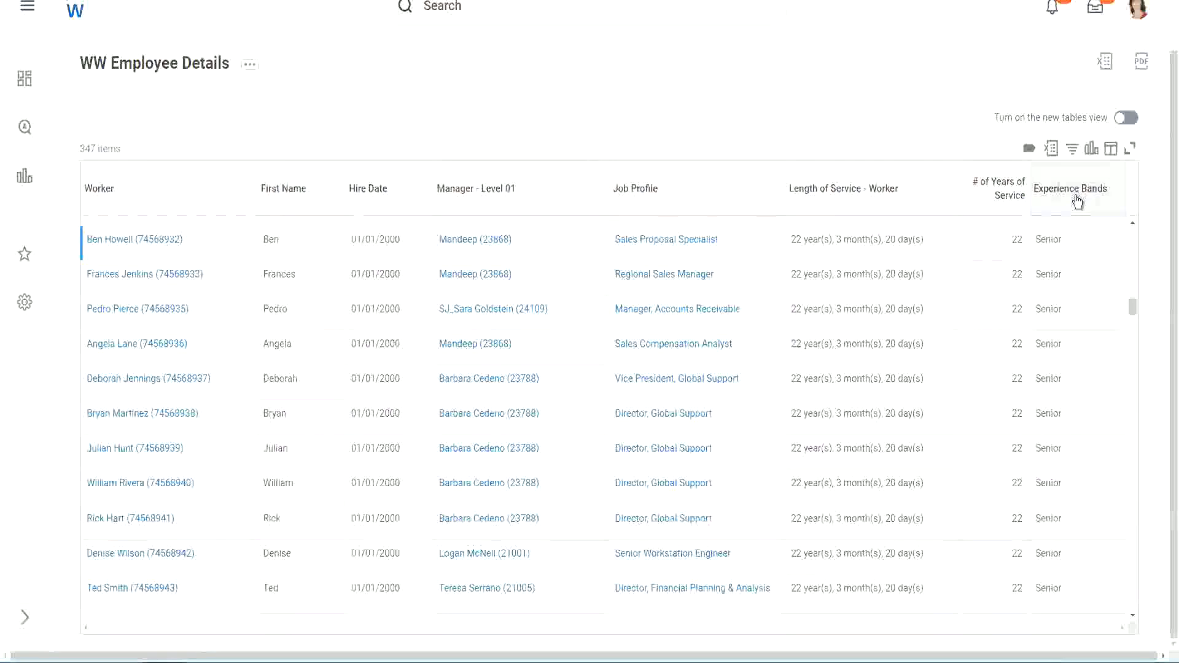
- Filter the Experience Bands column to values containing Amateur
{"action": "left_click", "coordinate": [1077, 202]}
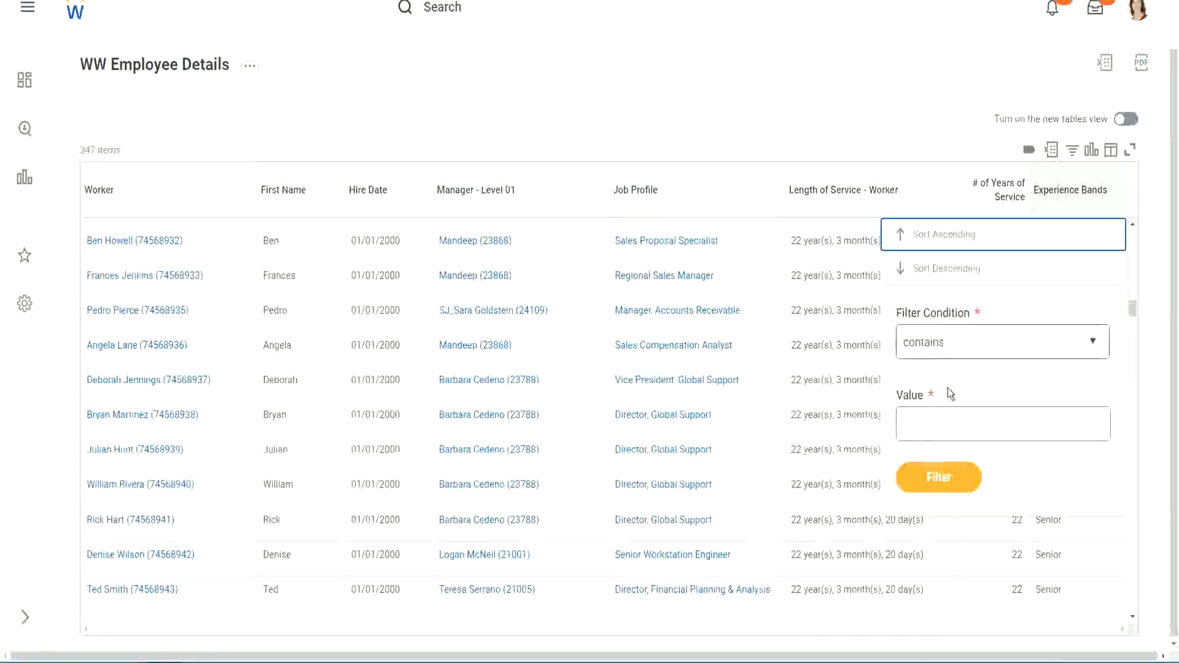
{"action": "left_click", "coordinate": [936, 413]}
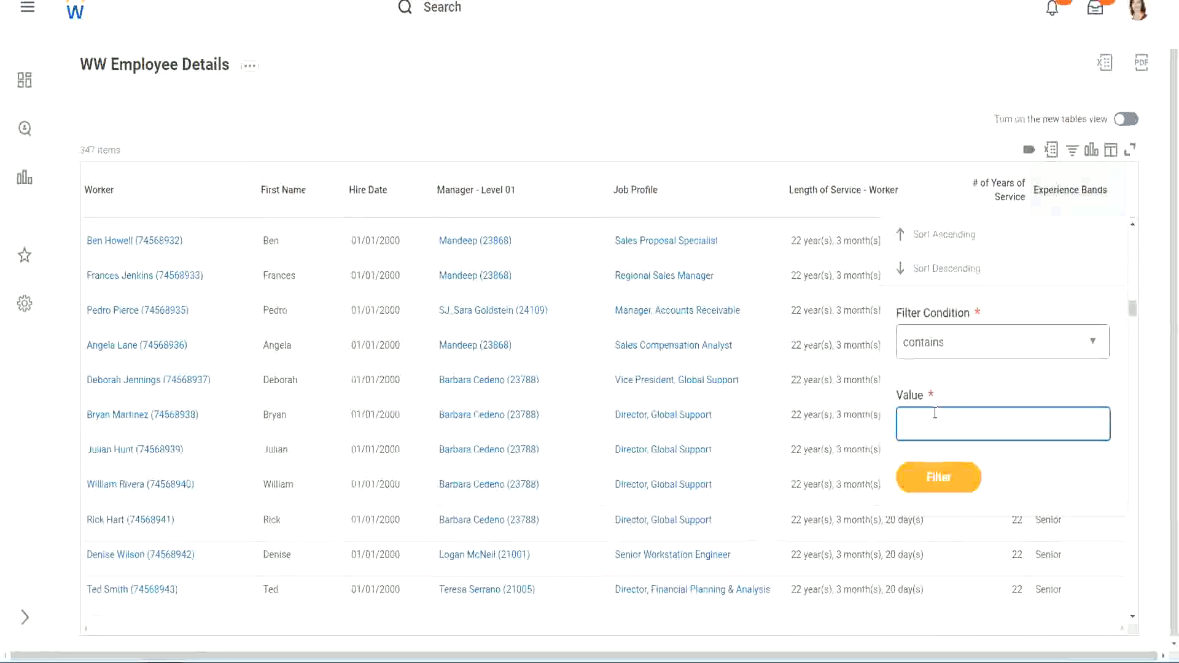
{"action": "type", "text": "Amate"}
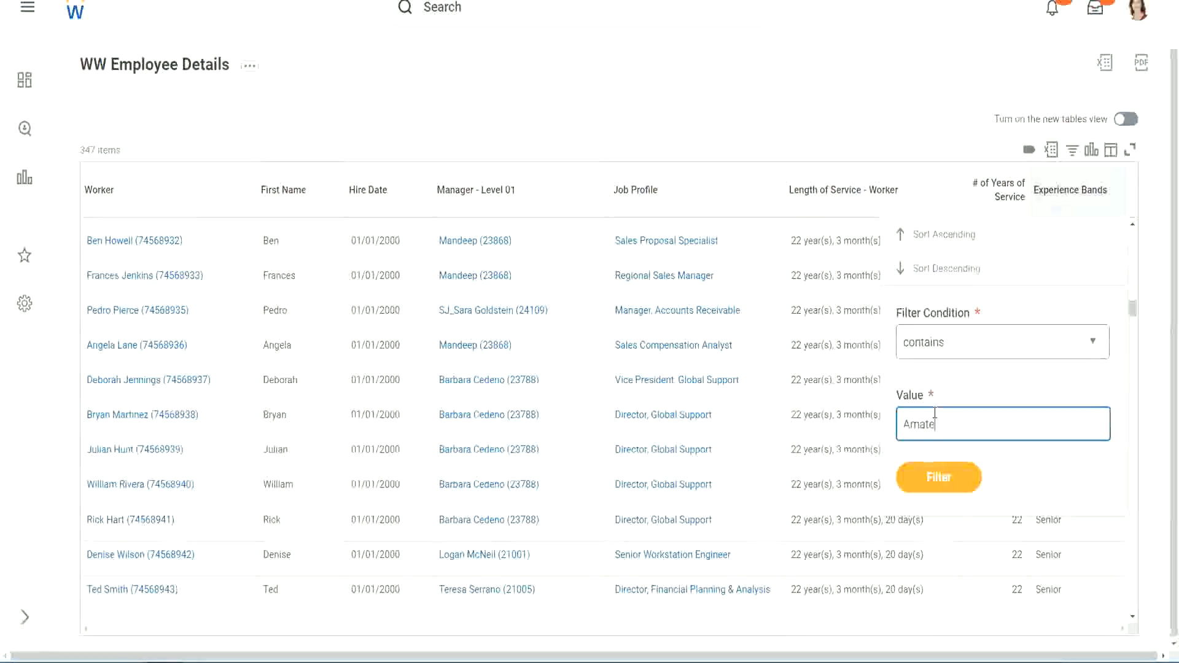
{"action": "type", "text": "ur"}
{"action": "left_click", "coordinate": [930, 482]}
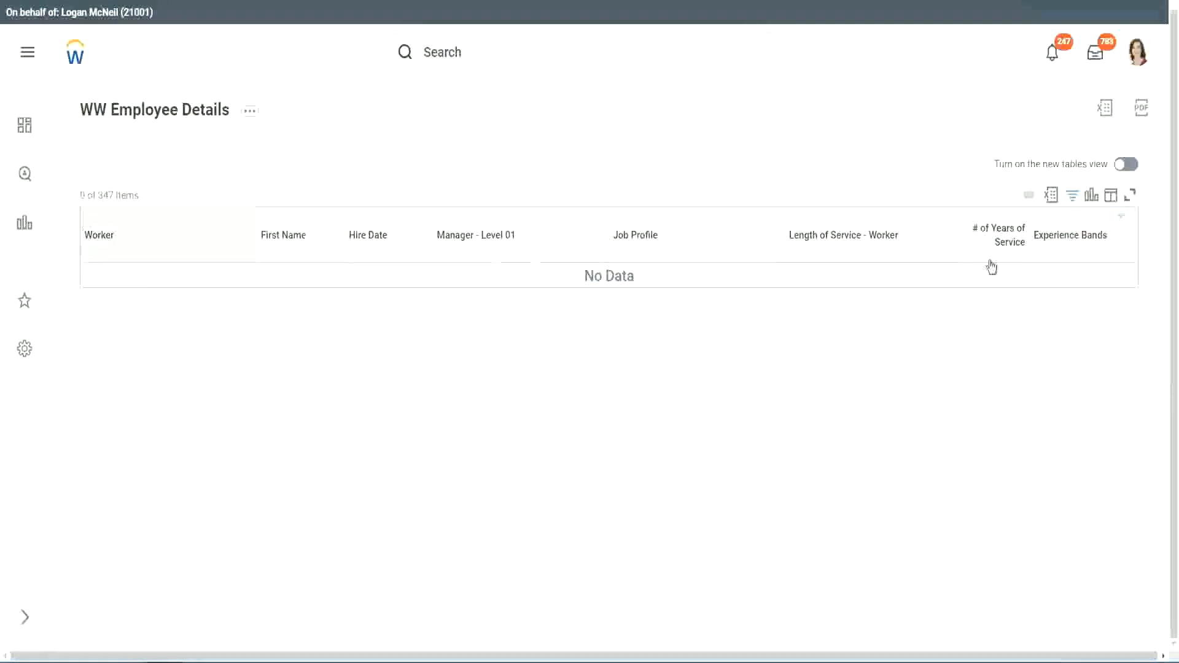
- Reapply the Experience Bands filter with a new value and scroll through the filtered rows
{"action": "left_click", "coordinate": [1067, 237]}
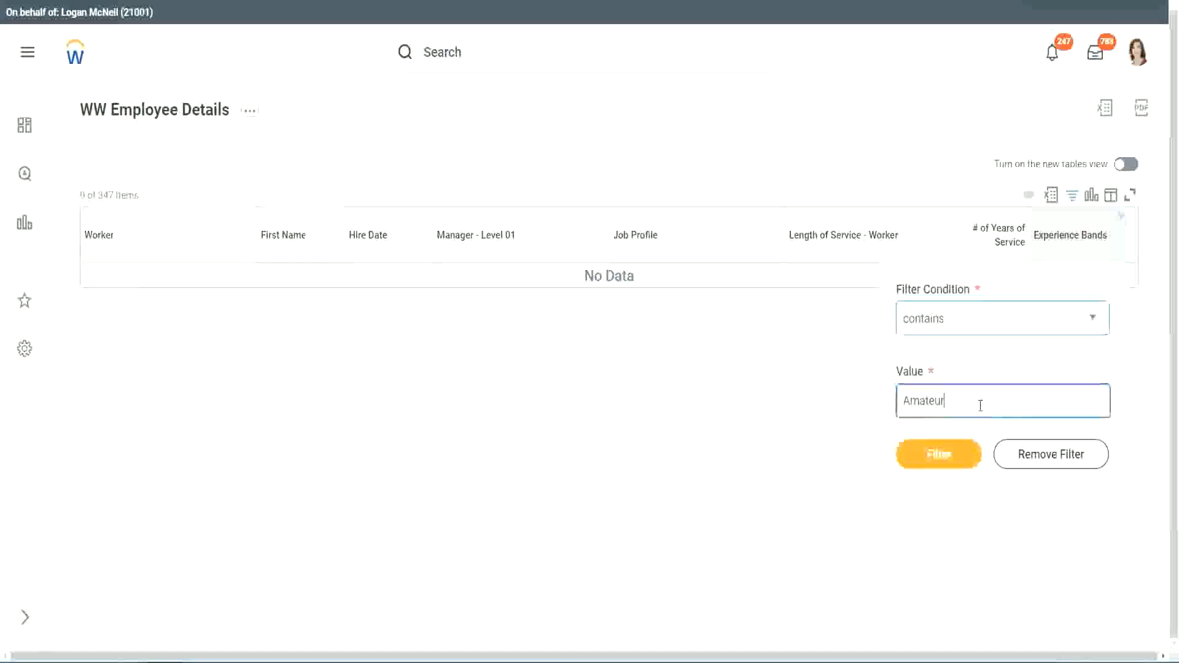
{"action": "key", "text": "ctrl+a"}
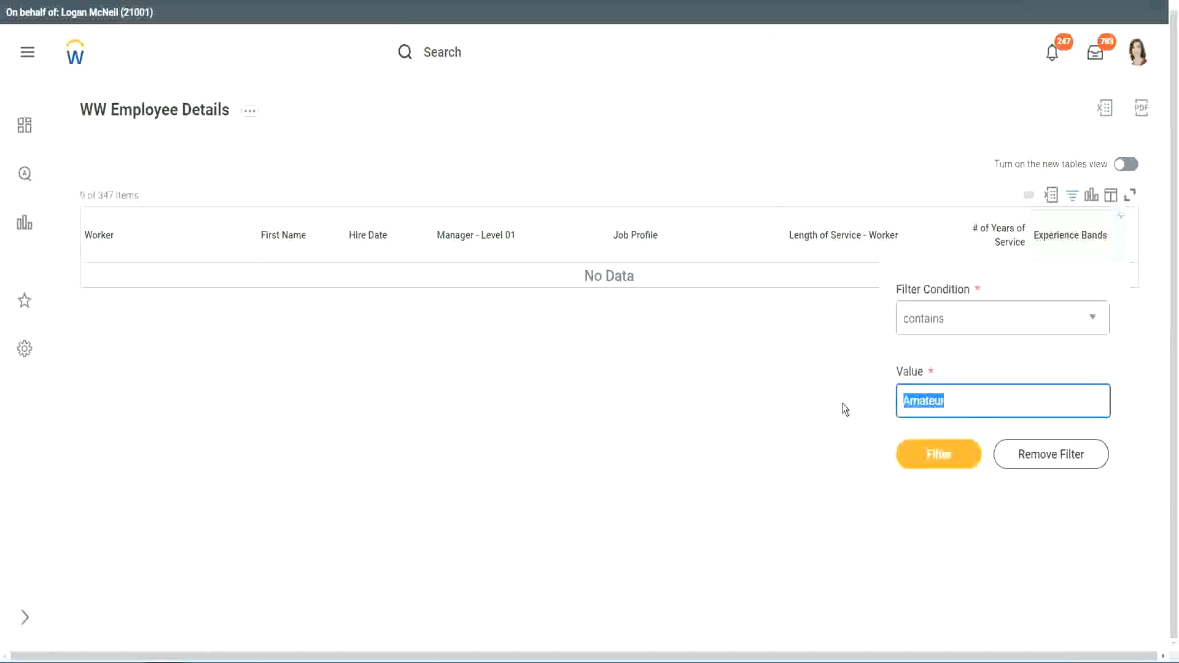
{"action": "key", "text": "Return"}
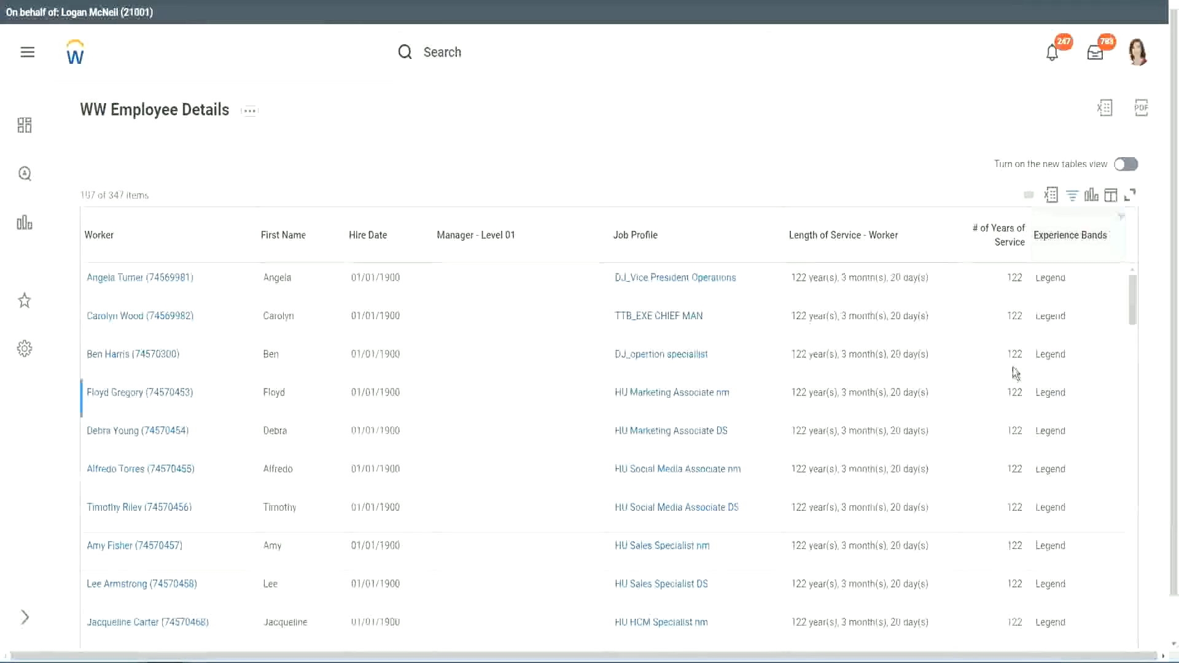
{"action": "scroll", "coordinate": [1012, 367], "scroll_direction": "down", "scroll_amount": 15}
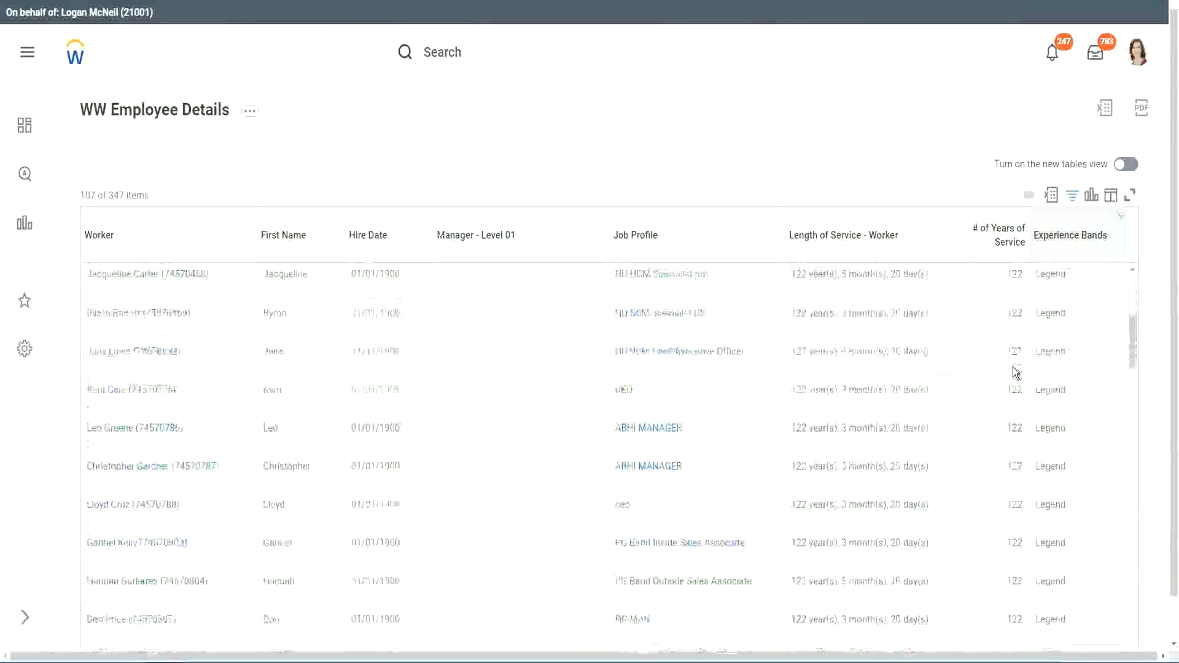
{"action": "scroll", "coordinate": [1012, 372], "scroll_direction": "down", "scroll_amount": 3}
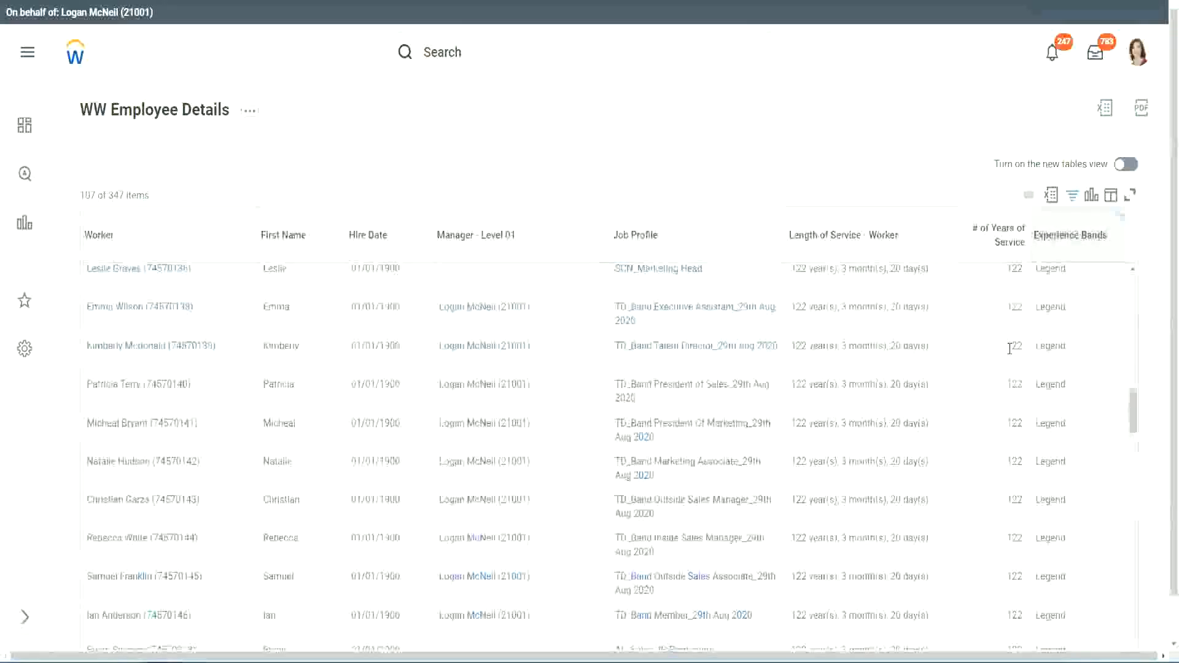
- Scroll through the Legend-filtered rows and examine their years-of-service values
{"action": "scroll", "coordinate": [1010, 349], "scroll_direction": "down", "scroll_amount": 10}
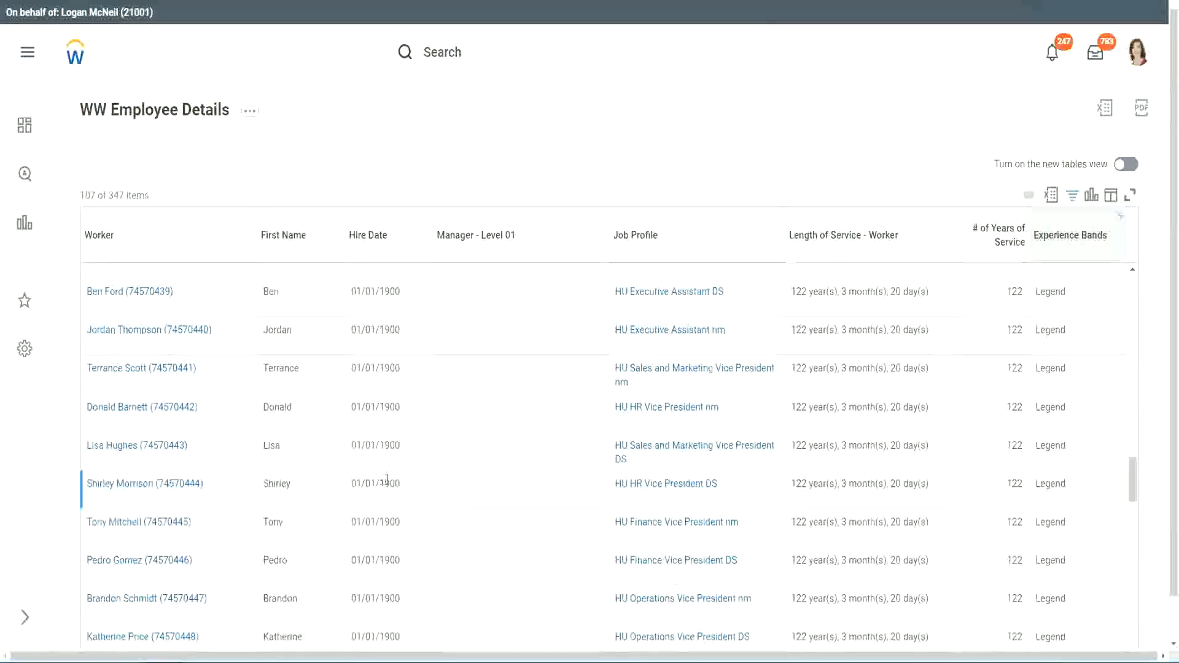
{"action": "double_click", "coordinate": [389, 484]}
{"action": "scroll", "coordinate": [1004, 462], "scroll_direction": "down", "scroll_amount": 5}
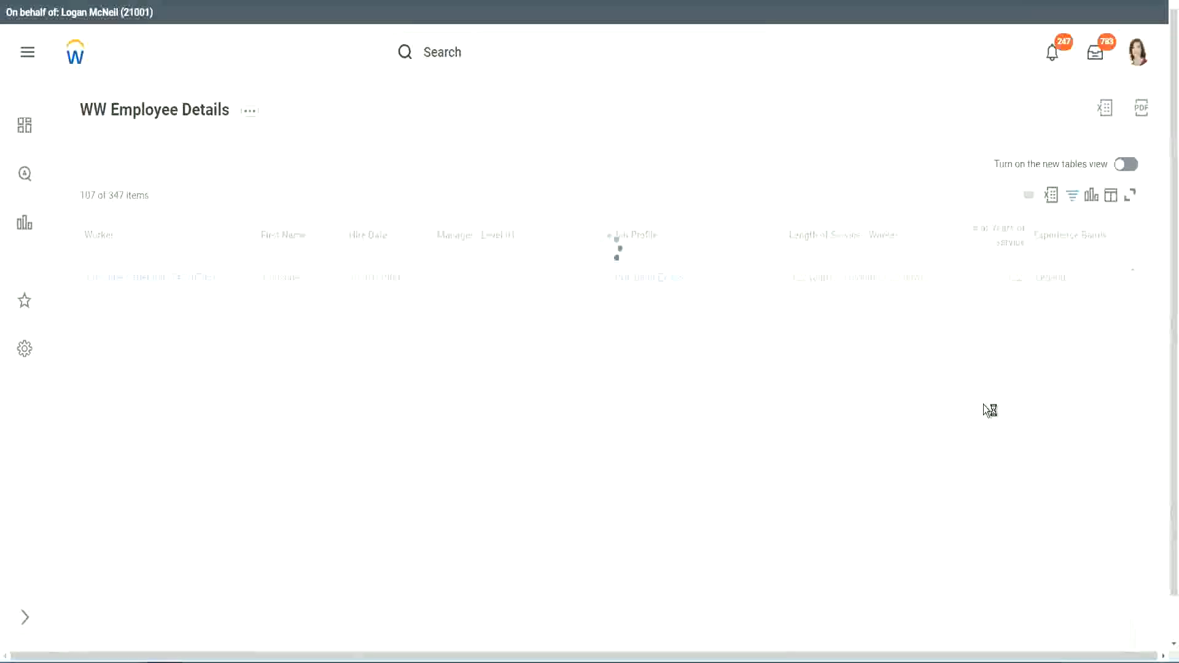
{"action": "scroll", "coordinate": [982, 404], "scroll_direction": "down", "scroll_amount": 5}
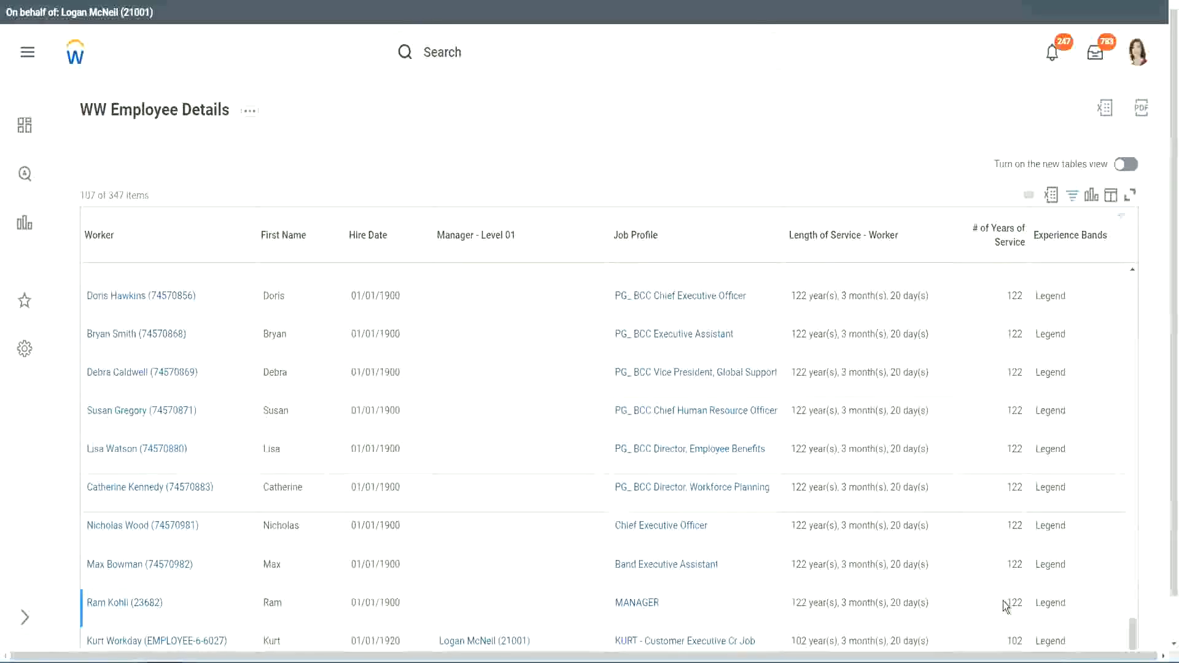
{"action": "double_click", "coordinate": [1015, 640]}
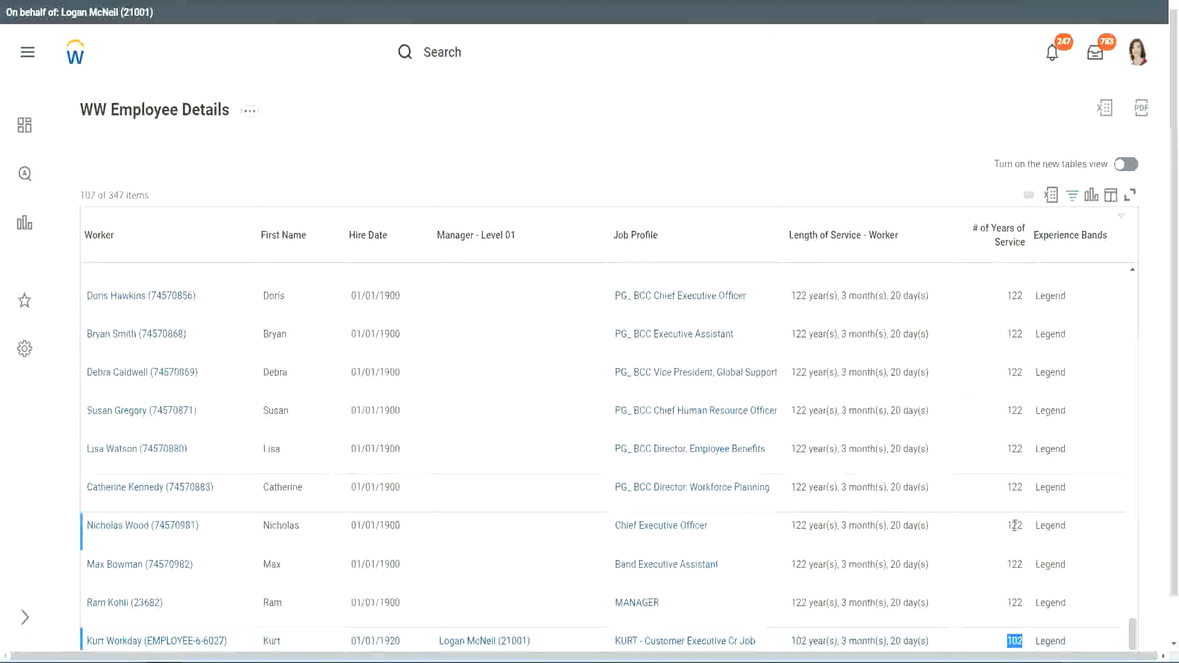
{"action": "left_click_drag", "start_coordinate": [1012, 525], "coordinate": [1023, 526]}
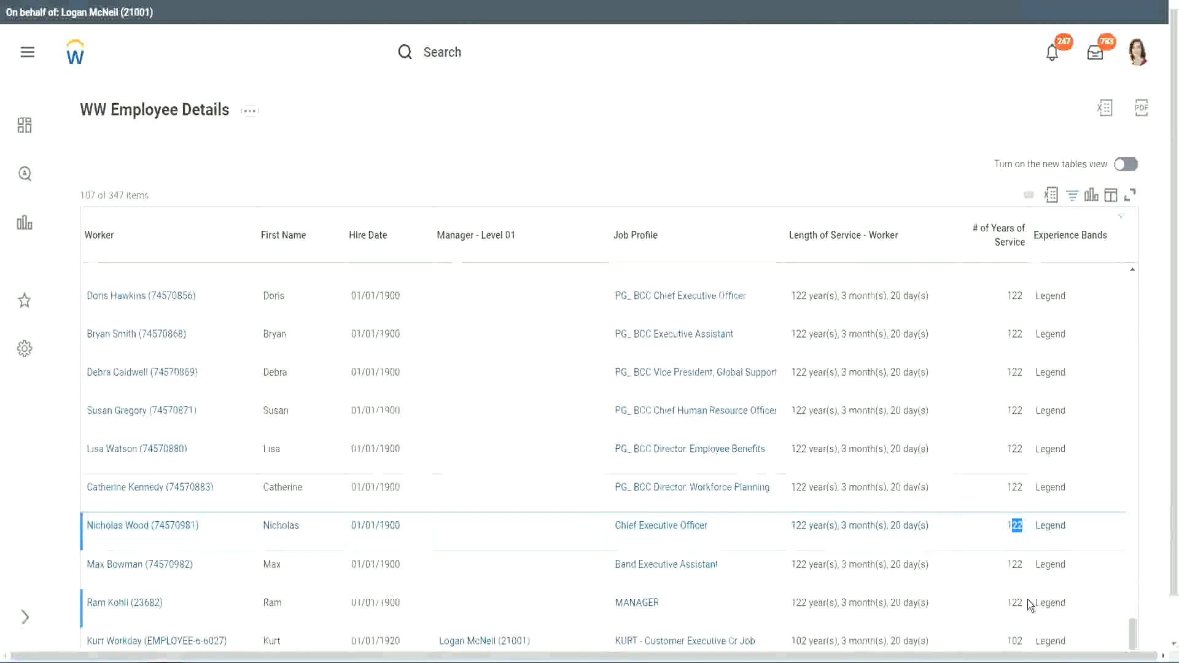
{"action": "left_click", "coordinate": [990, 489]}
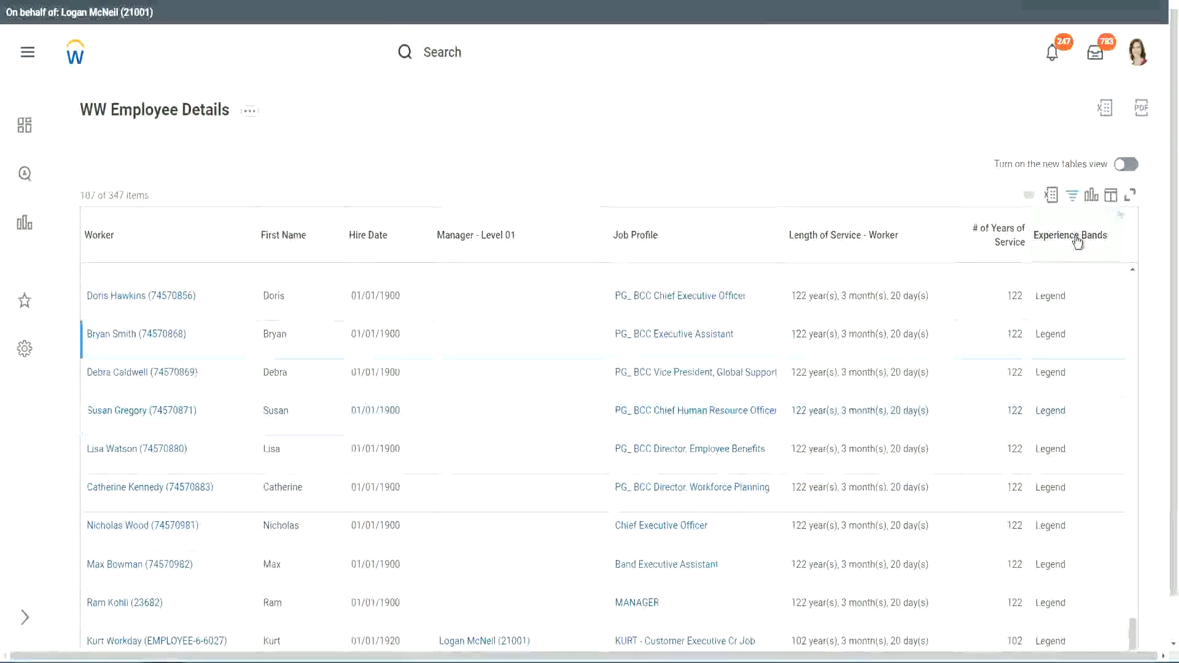
- Filter the Experience Bands column to values containing Experienced
{"action": "left_click", "coordinate": [1080, 267]}
{"action": "left_click", "coordinate": [963, 473]}
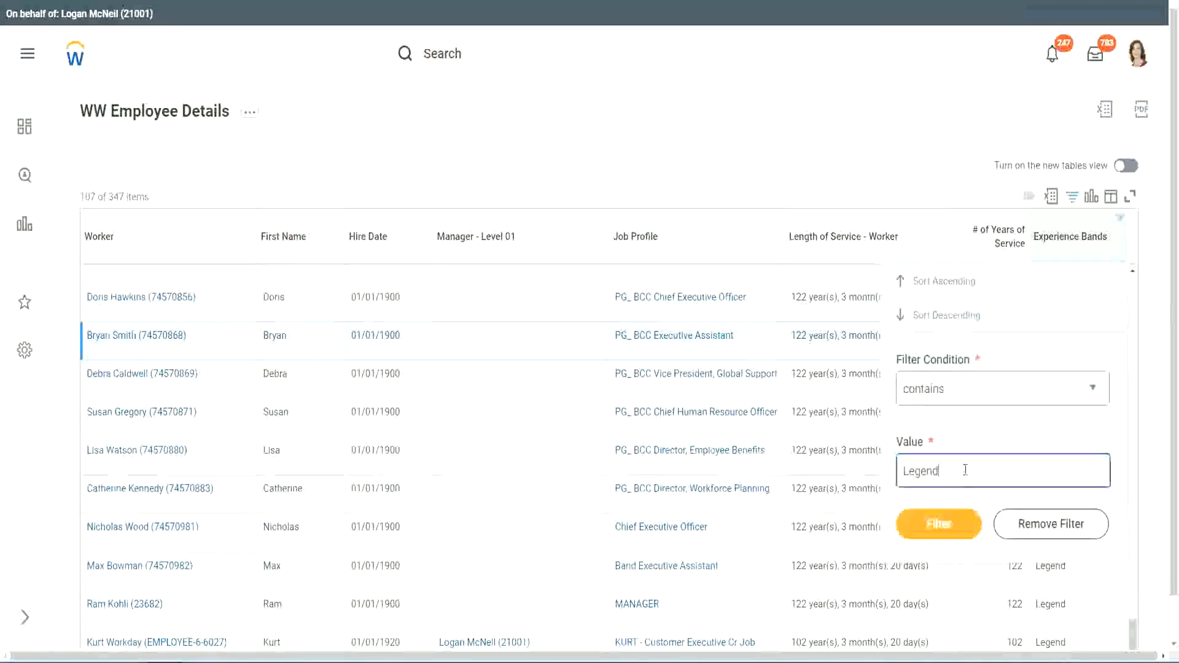
{"action": "double_click", "coordinate": [924, 470]}
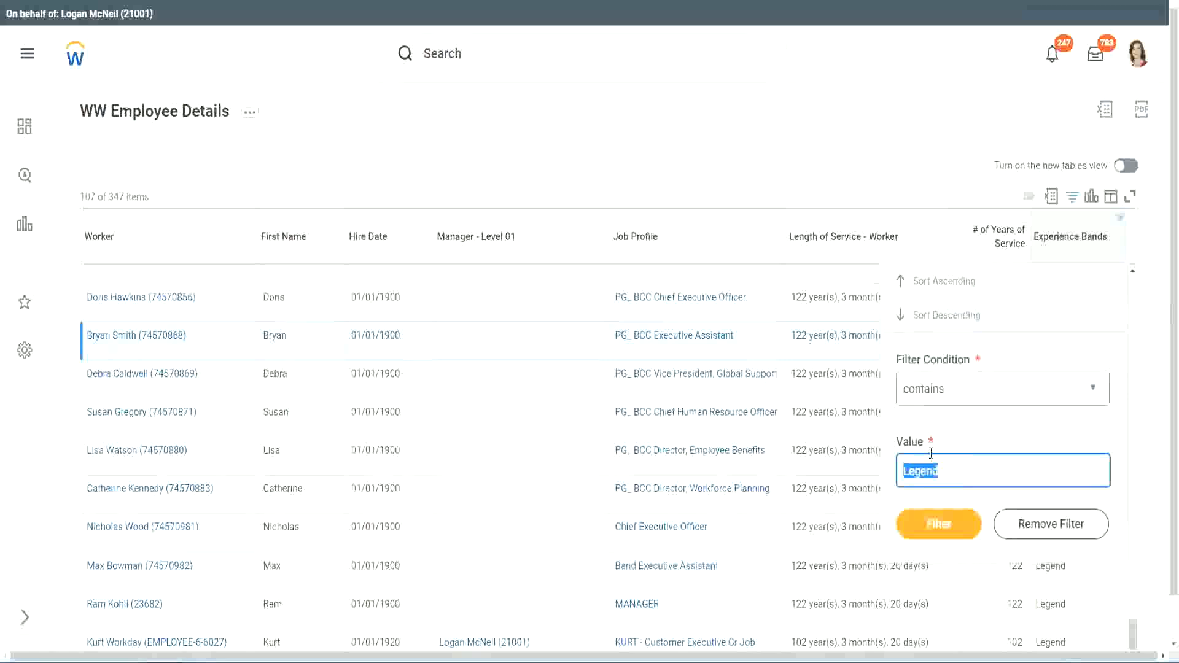
{"action": "type", "text": "Ex"}
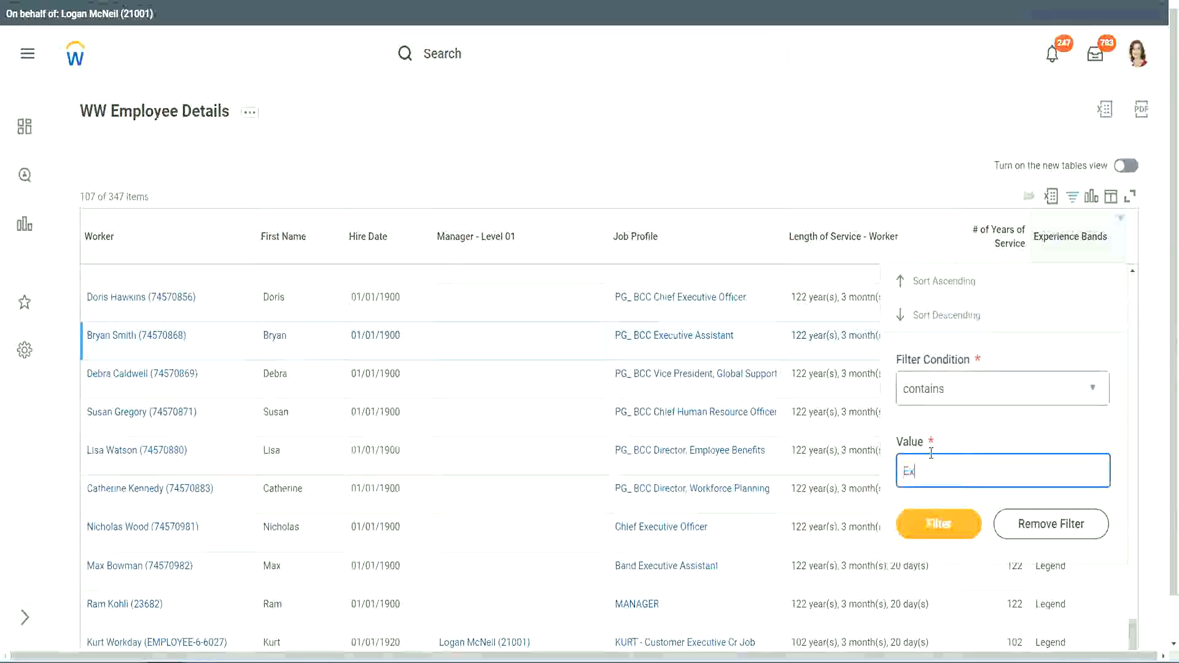
{"action": "type", "text": "per"}
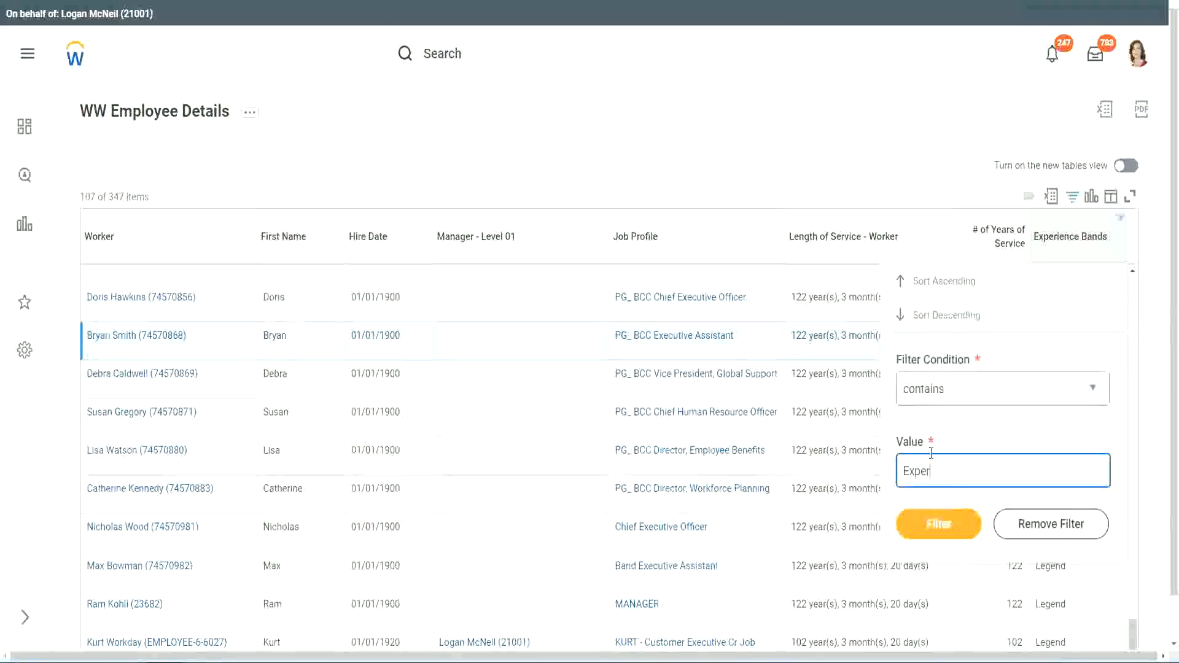
{"action": "type", "text": "ienced"}
{"action": "left_click", "coordinate": [938, 528]}
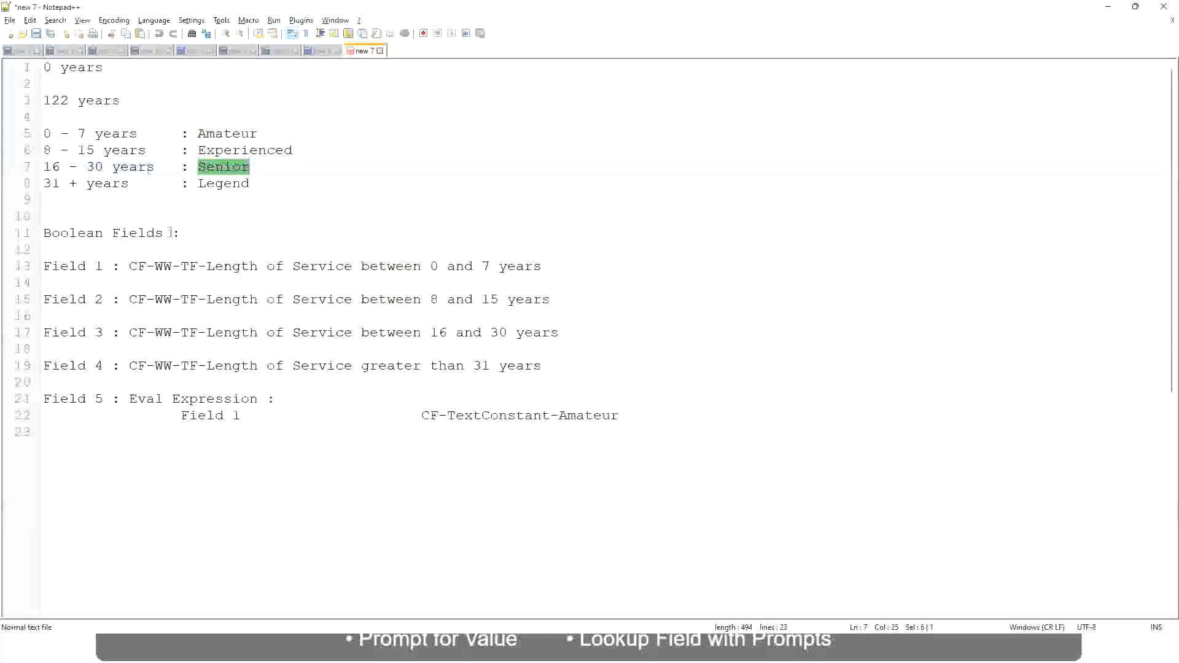
- Review the 8 - 15 years range for the Experienced band in the notes
{"action": "left_click", "coordinate": [55, 151]}
{"action": "left_click_drag", "start_coordinate": [54, 151], "coordinate": [92, 151]}
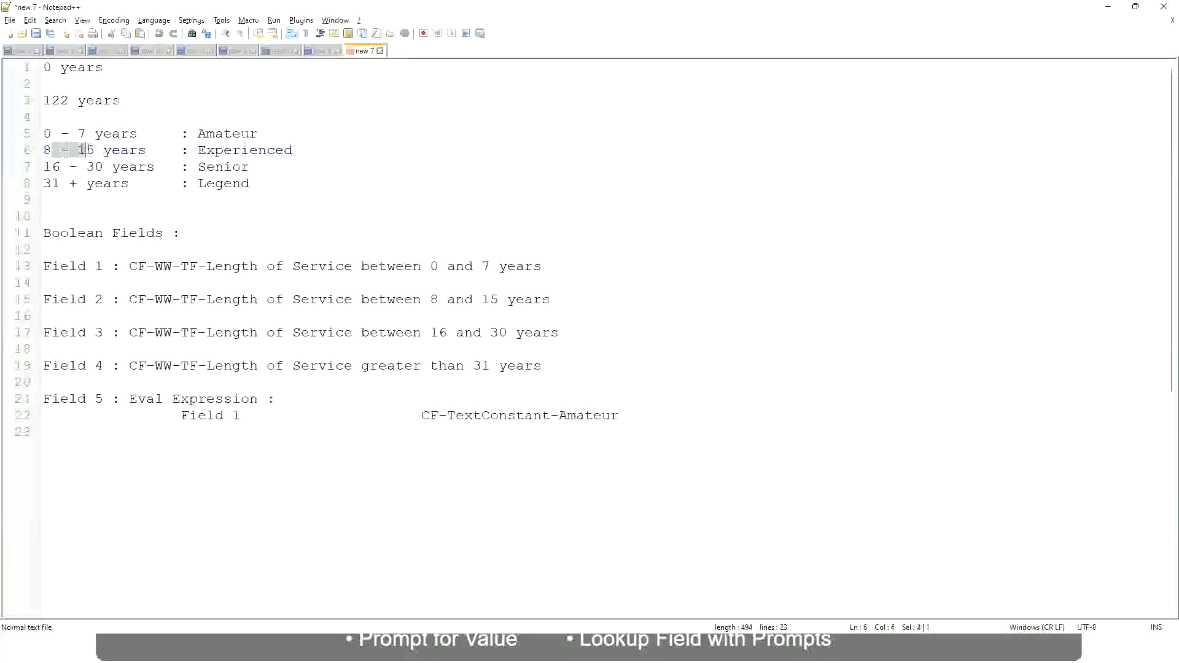
{"action": "left_click", "coordinate": [95, 151]}
{"action": "left_click", "coordinate": [137, 151]}
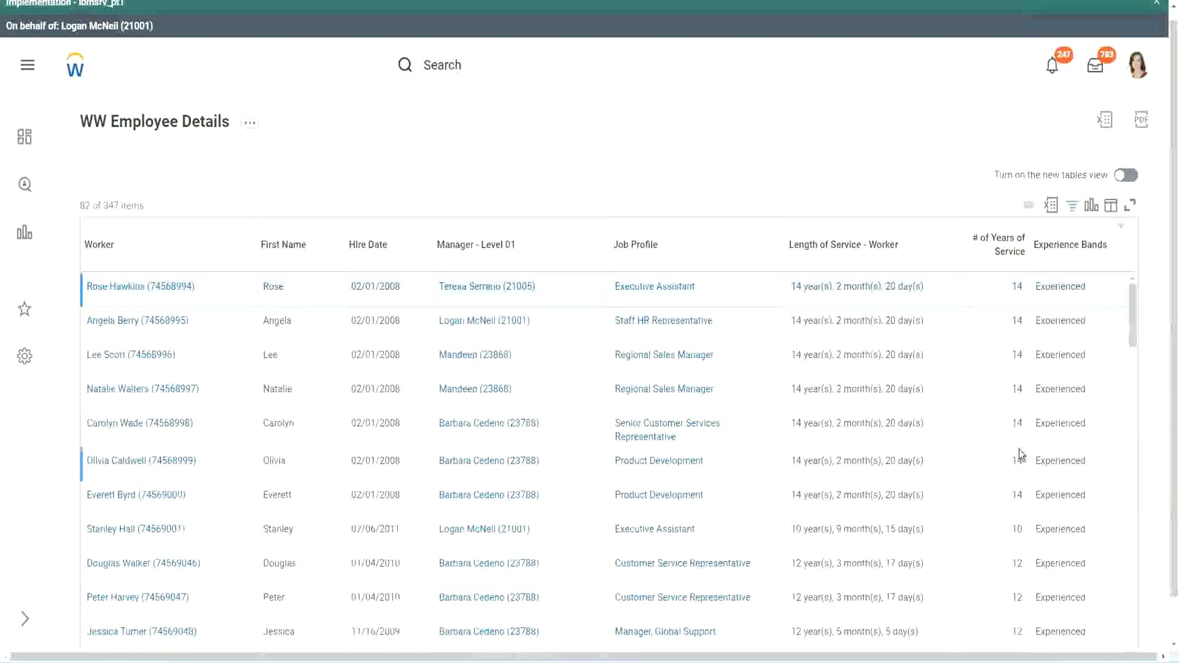
- Scroll through the Experienced-filtered rows to check their years of service
{"action": "scroll", "coordinate": [1020, 454], "scroll_direction": "down", "scroll_amount": 4}
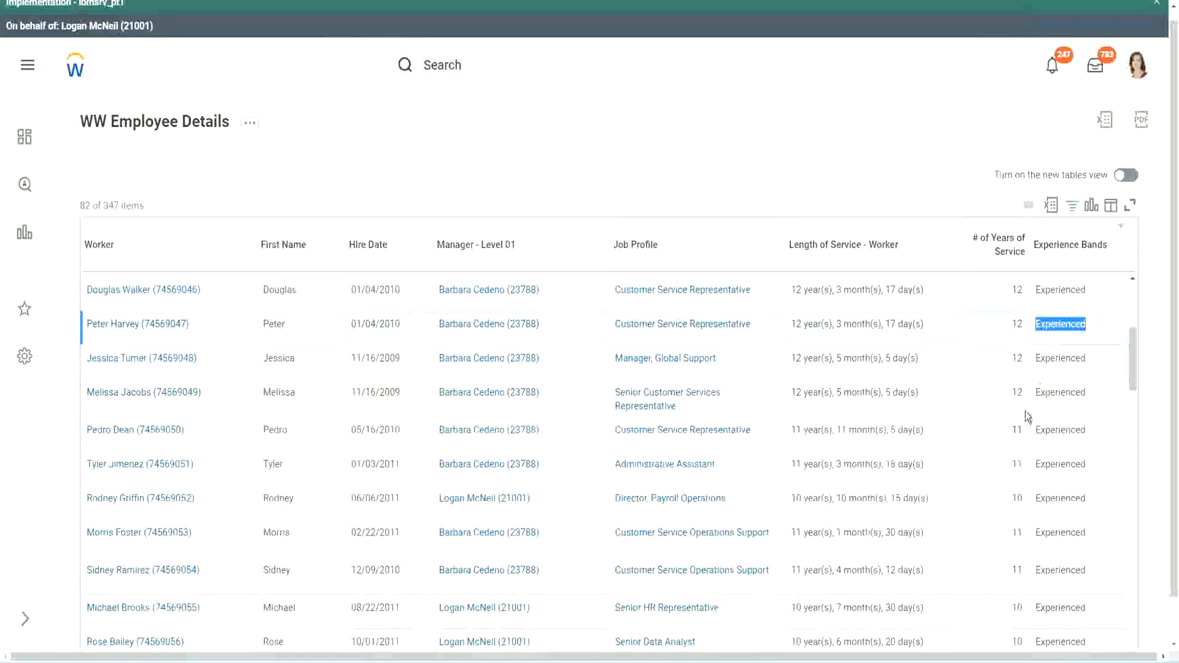
{"action": "scroll", "coordinate": [1025, 424], "scroll_direction": "down", "scroll_amount": 2}
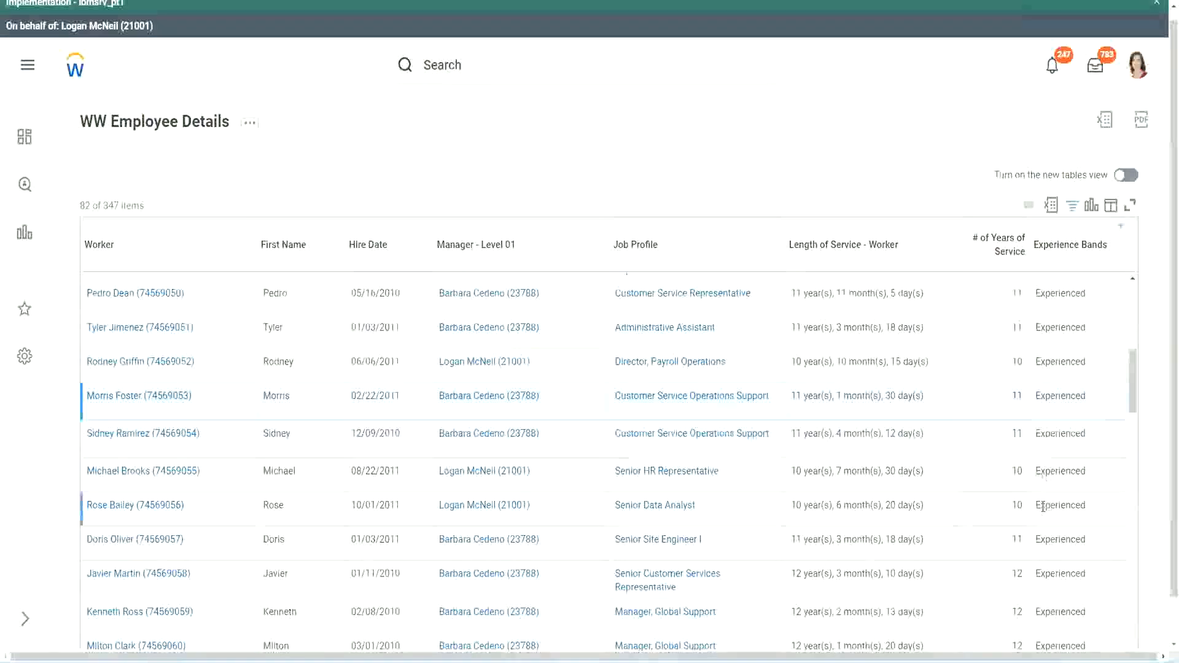
{"action": "scroll", "coordinate": [1043, 506], "scroll_direction": "down", "scroll_amount": 10}
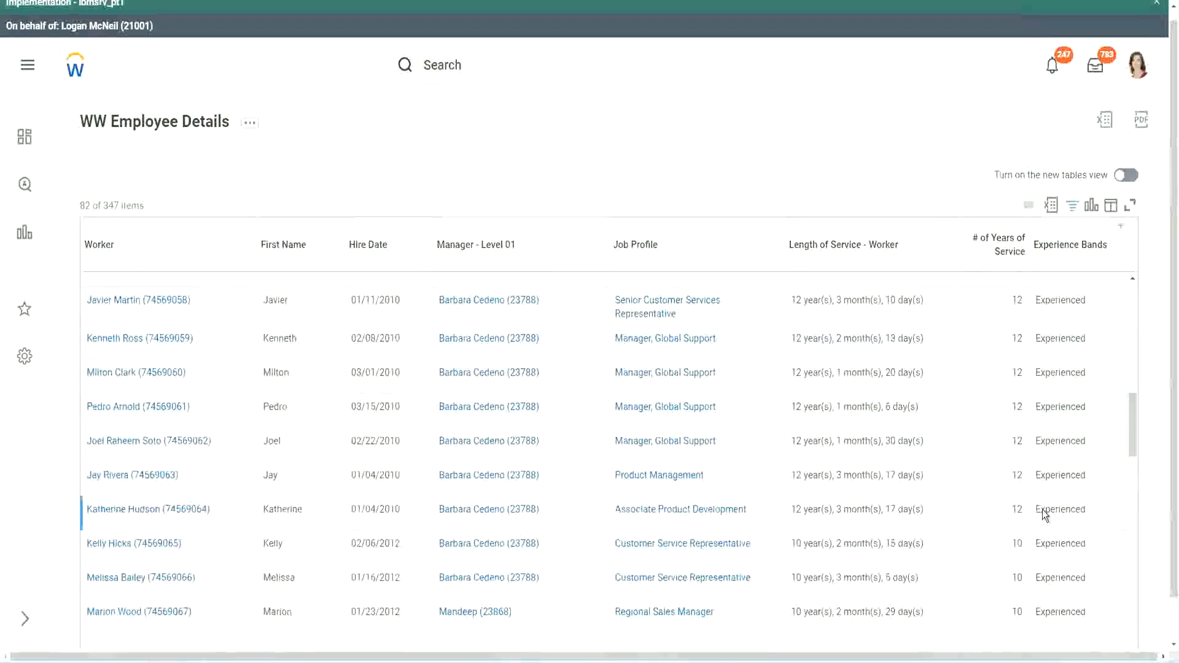